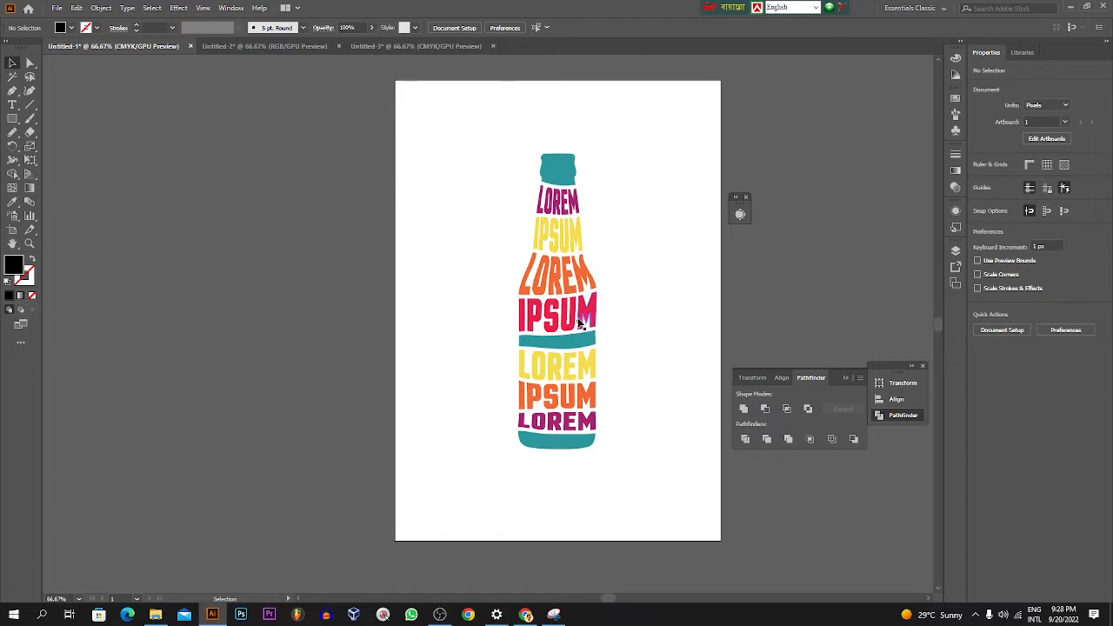
# Step: Switch to Chrome and search Google Images for "beer battle"
pyautogui.click(525, 615)
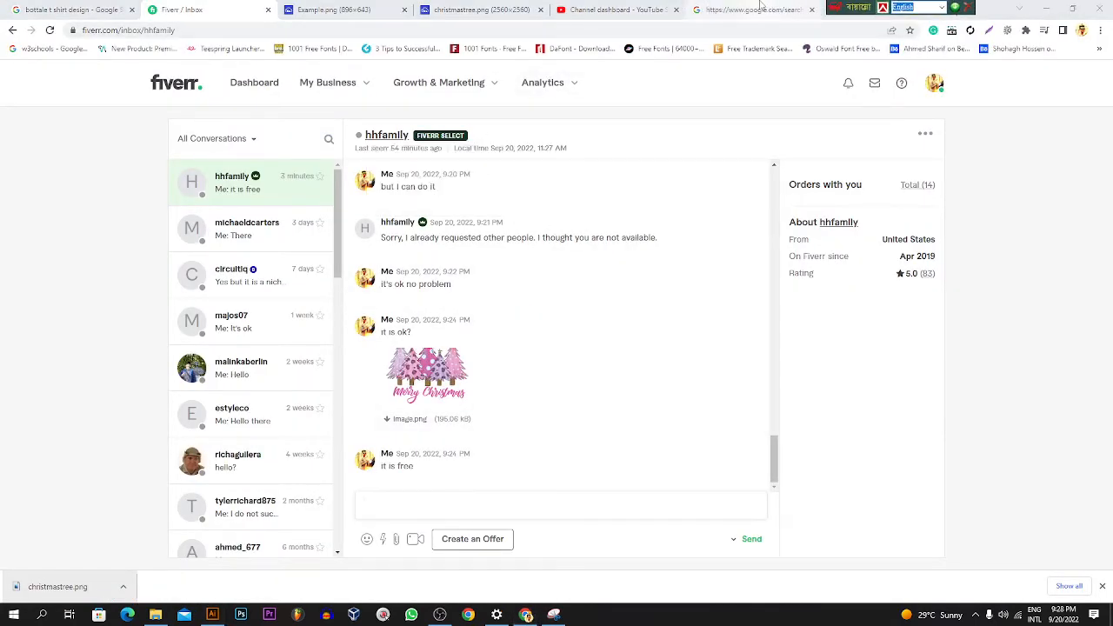
pyautogui.click(730, 8)
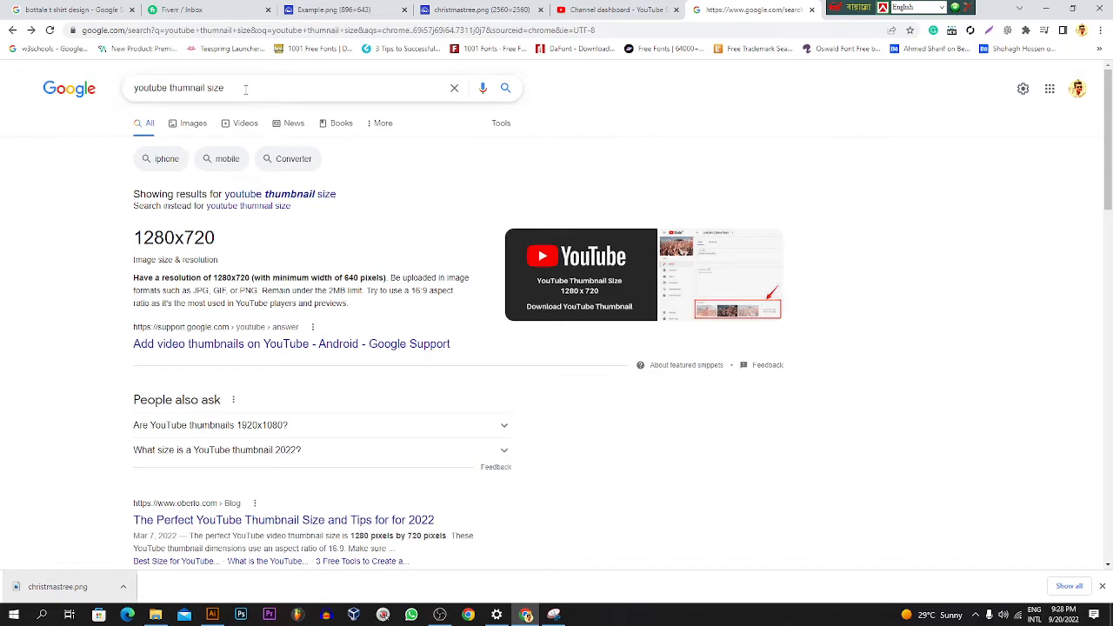
pyautogui.moveTo(225, 89); pyautogui.dragTo(66, 95)
pyautogui.click(87, 11)
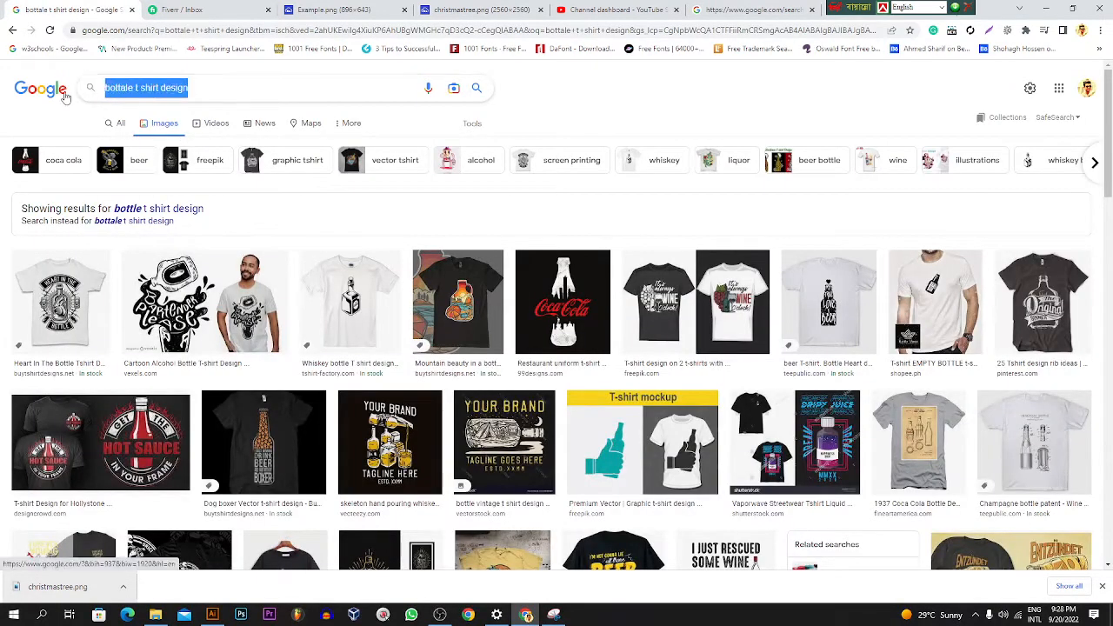
pyautogui.write('b')
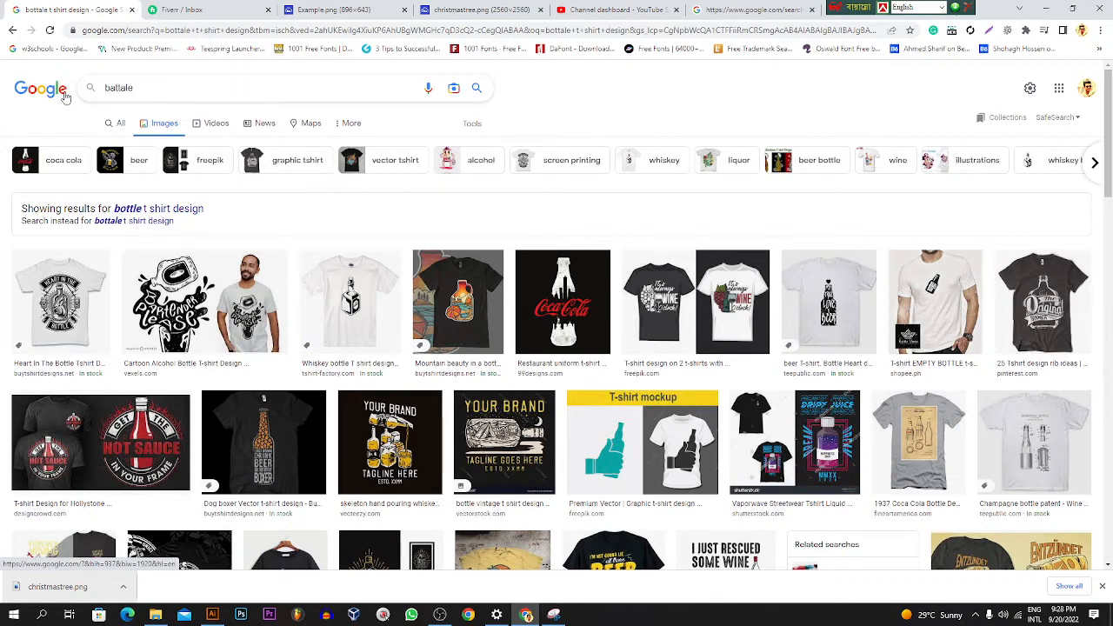
pyautogui.write('attle')
pyautogui.press('BackSpace')
pyautogui.press('BackSpace')
pyautogui.press('BackSpace')
pyautogui.press('BackSpace')
pyautogui.press('BackSpace')
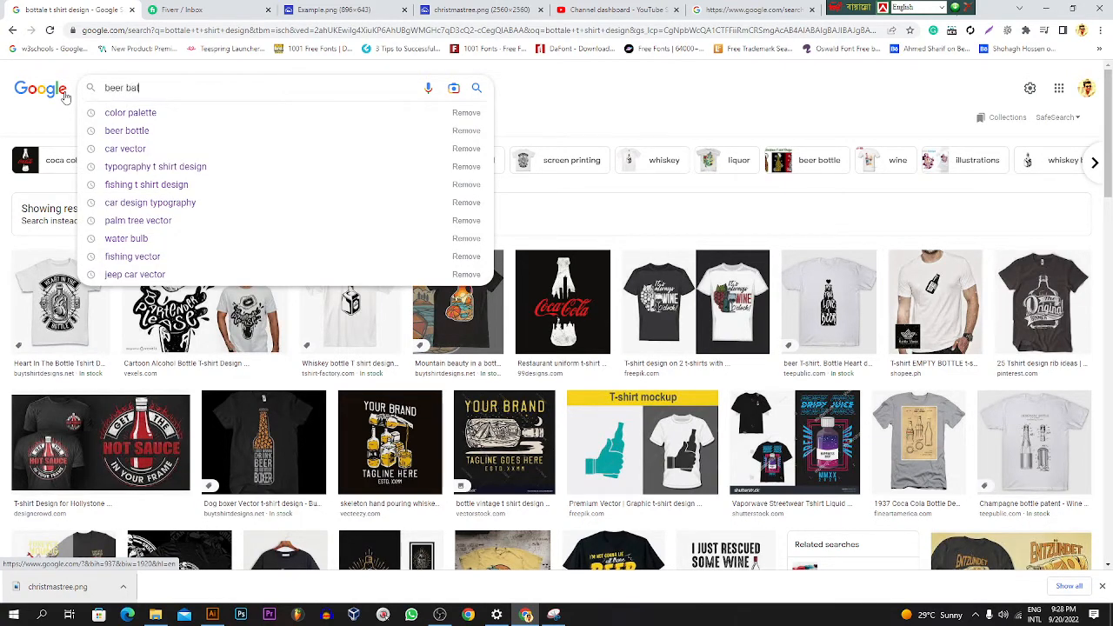
pyautogui.press('Return')
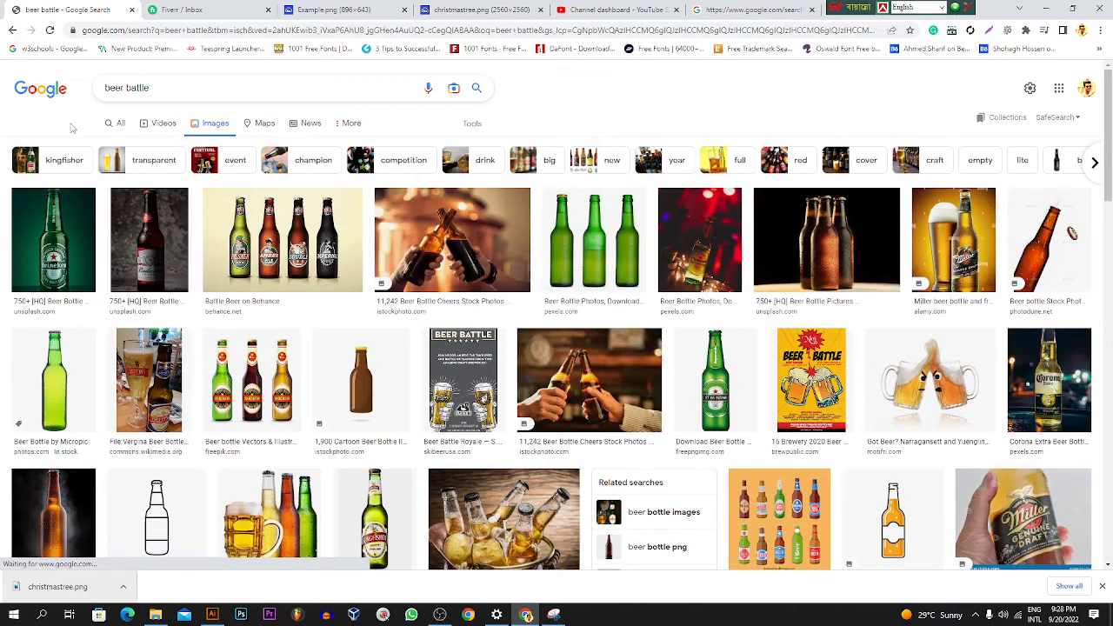
# Step: Find a plain brown long-neck beer bottle on a white background in the image results and copy that image
pyautogui.scroll(-3, 304, 326)
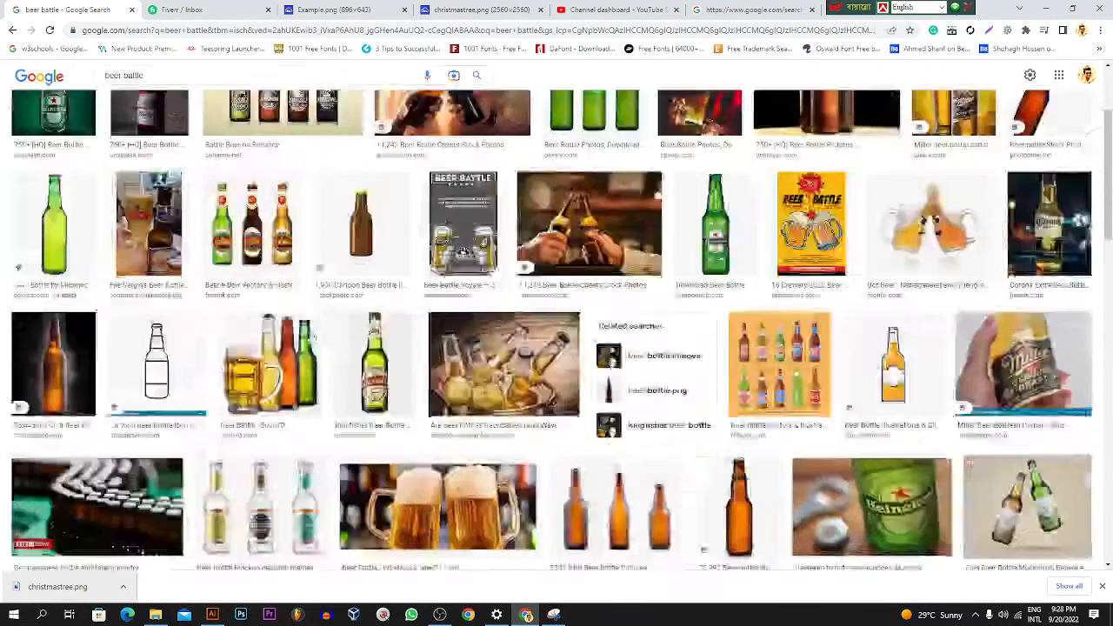
pyautogui.scroll(3, 459, 303)
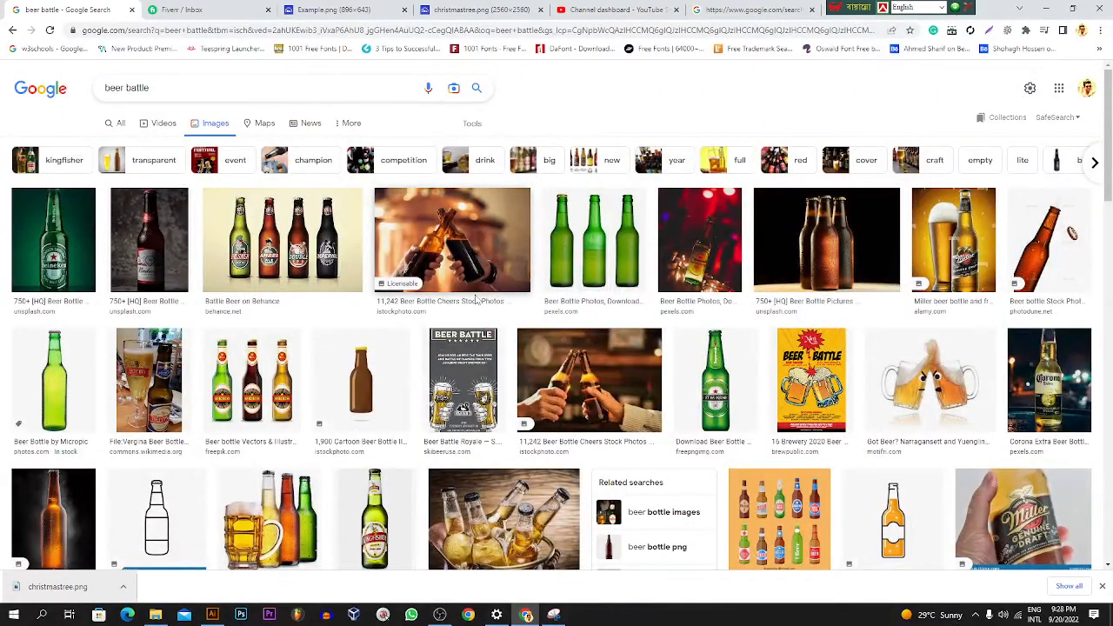
pyautogui.scroll(-3, 475, 300)
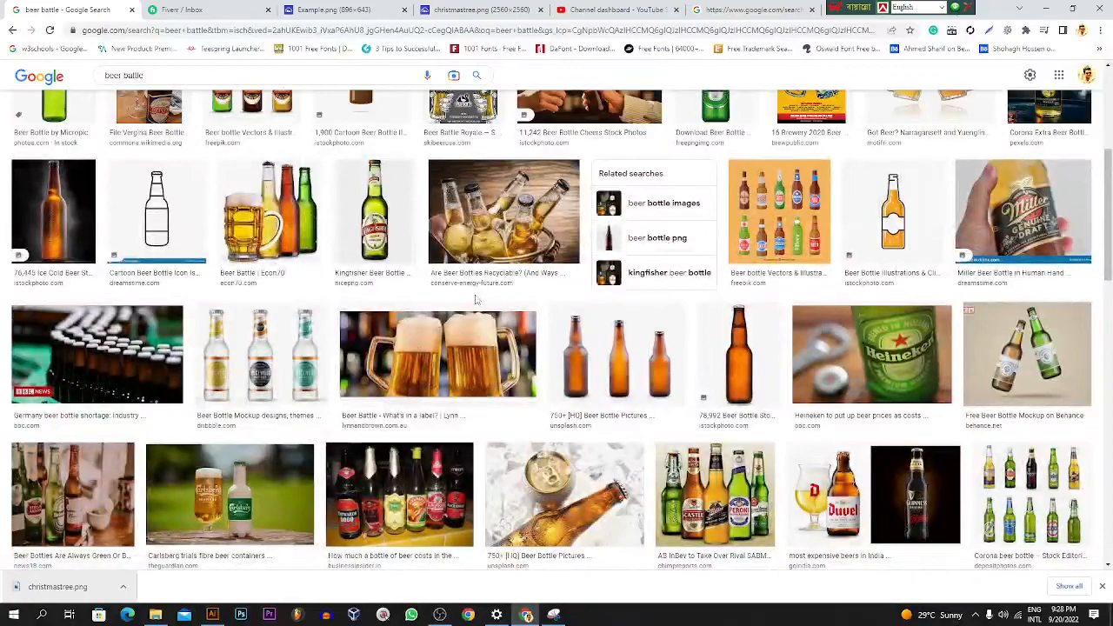
pyautogui.scroll(-3, 476, 300)
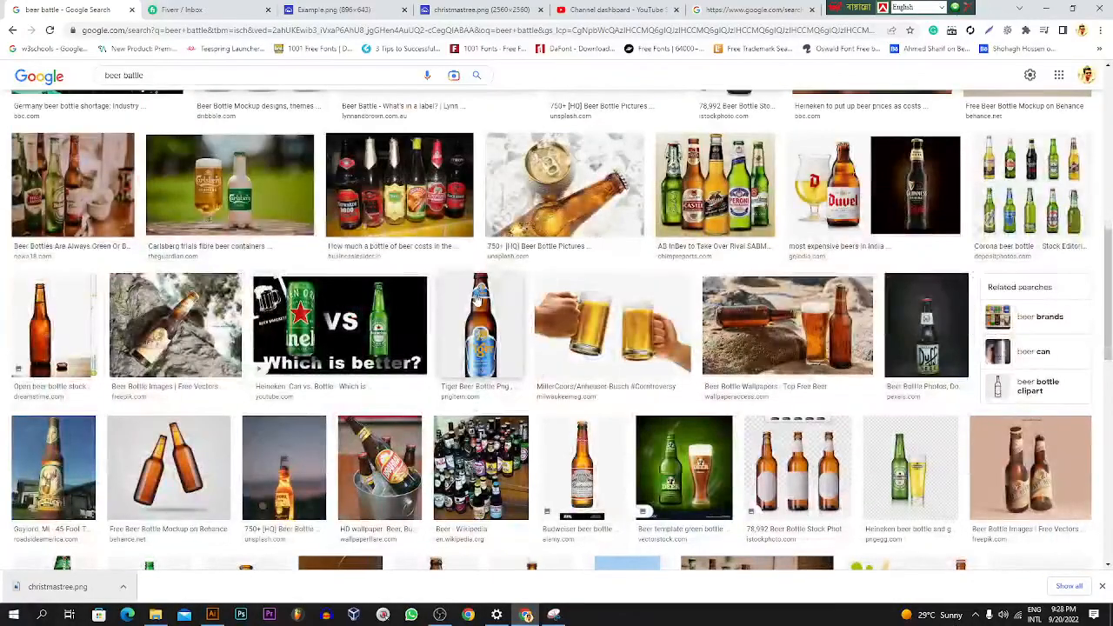
pyautogui.scroll(-3, 478, 296)
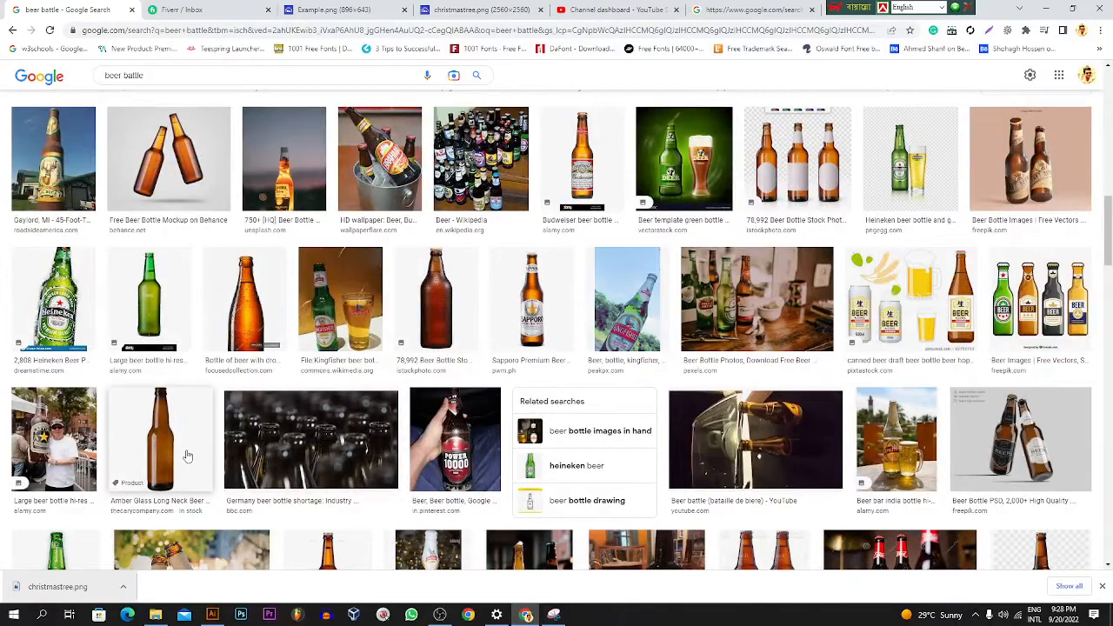
pyautogui.click(186, 452)
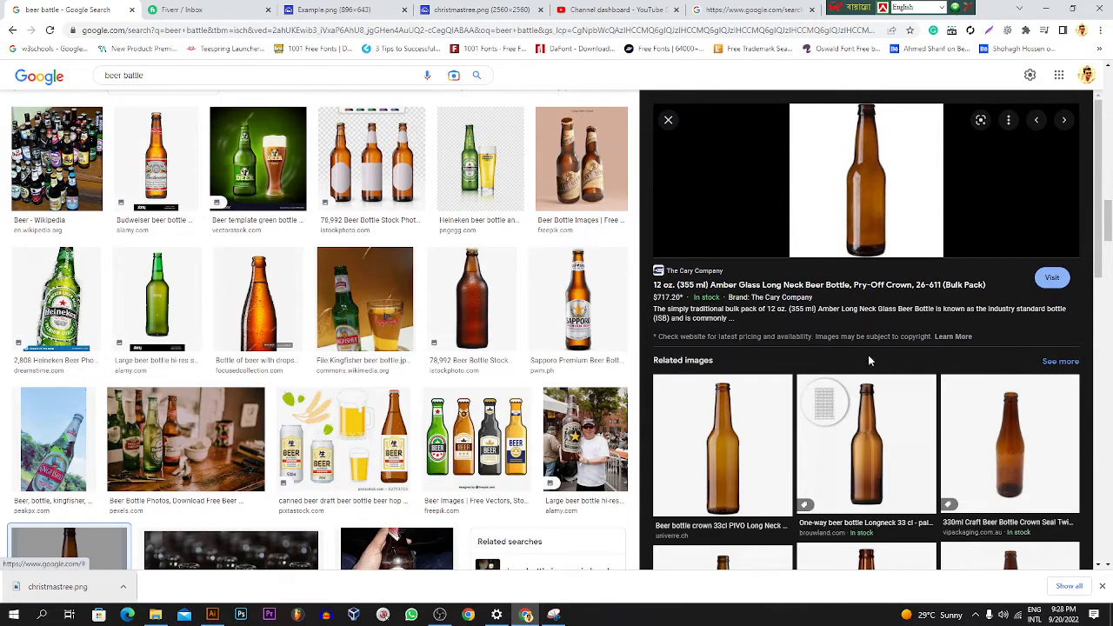
pyautogui.click(719, 447)
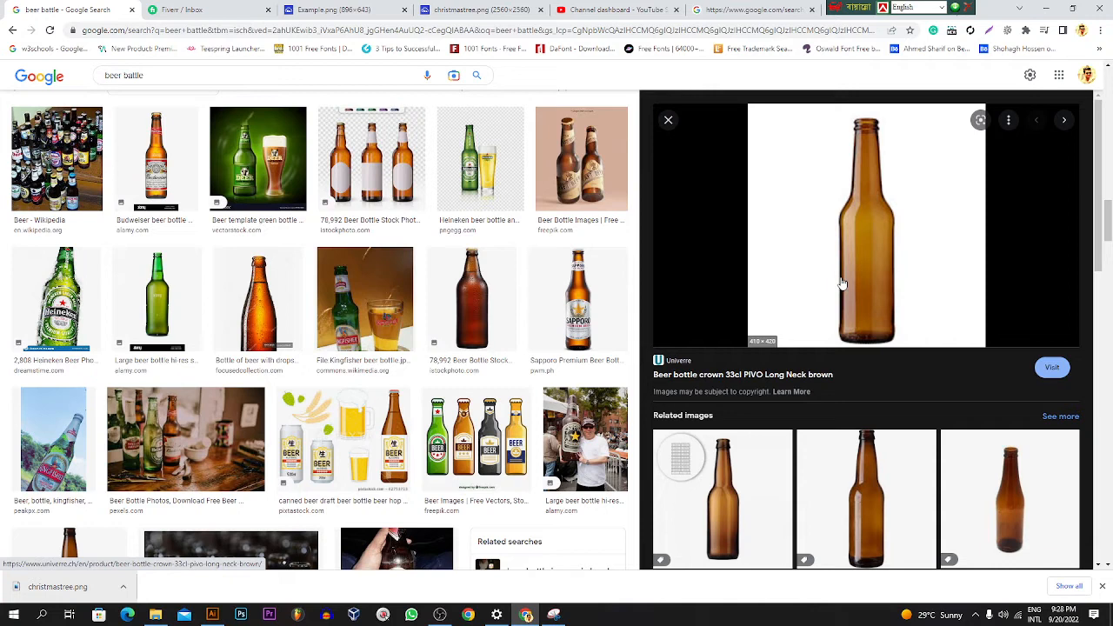
pyautogui.rightClick(842, 212)
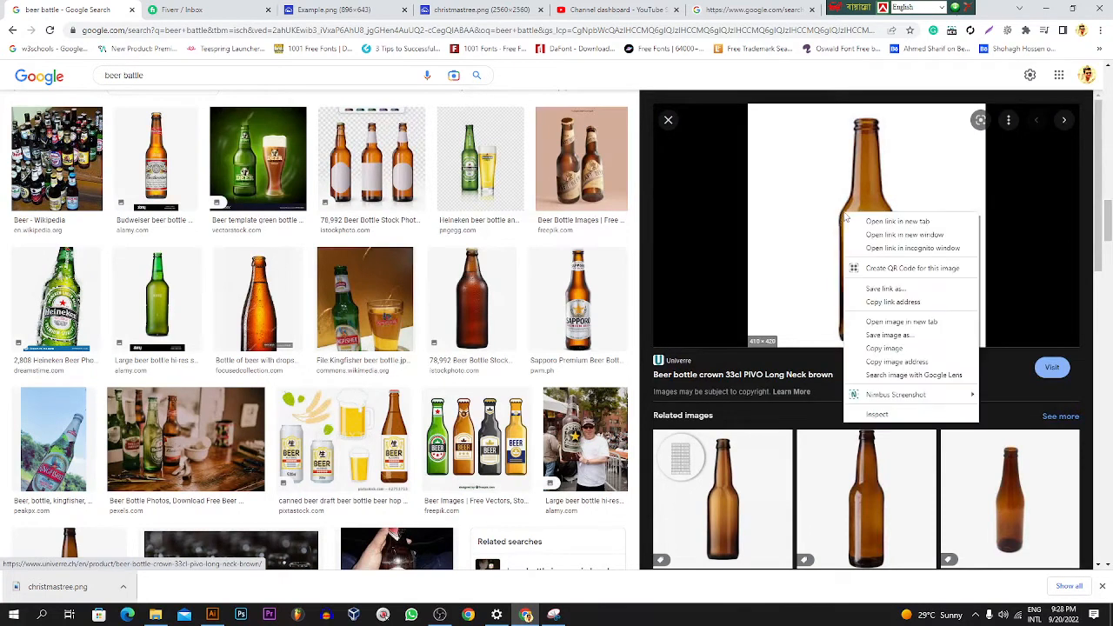
pyautogui.click(888, 349)
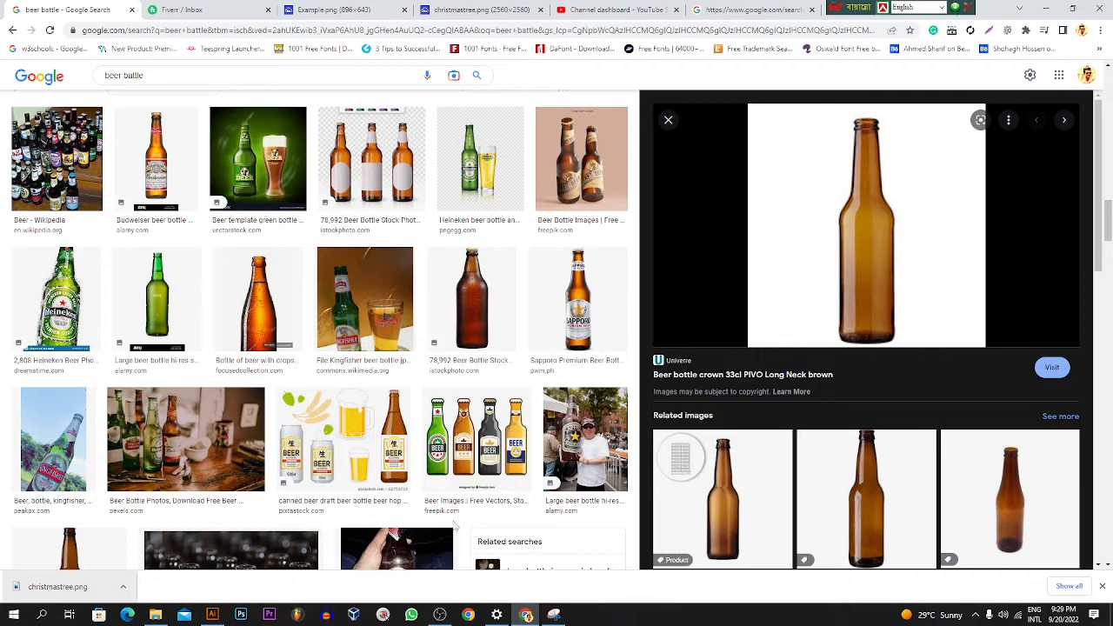
# Step: Switch to Illustrator, paste the bottle image beside the artboard and enlarge it to about 424 × 434 px
pyautogui.click(211, 615)
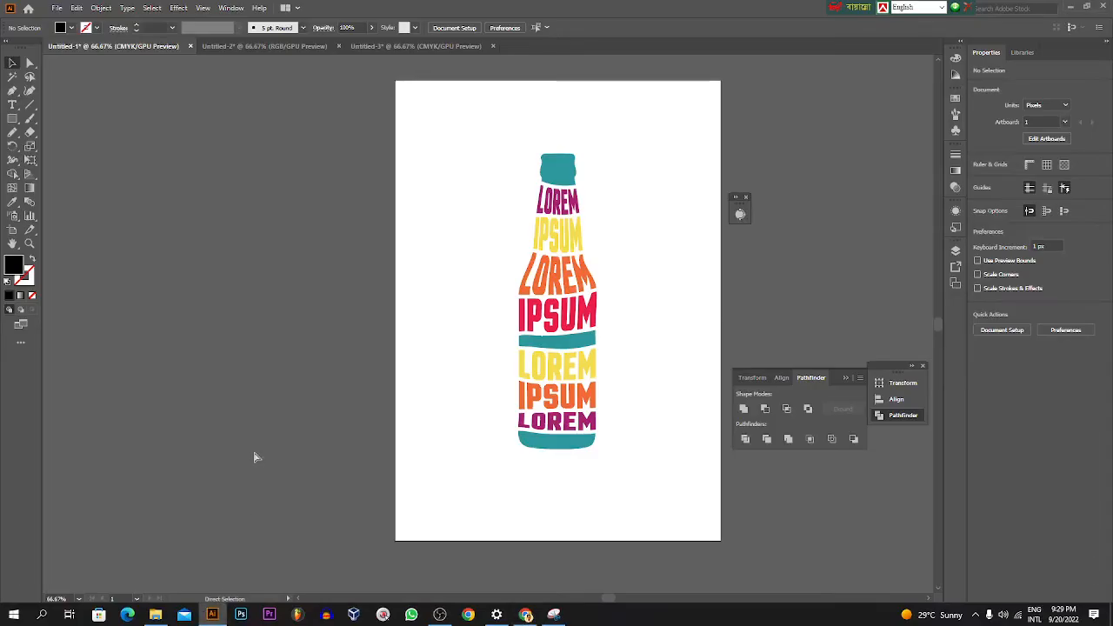
pyautogui.hotkey('ctrl', 'v')
pyautogui.moveTo(462, 345); pyautogui.dragTo(236, 232)
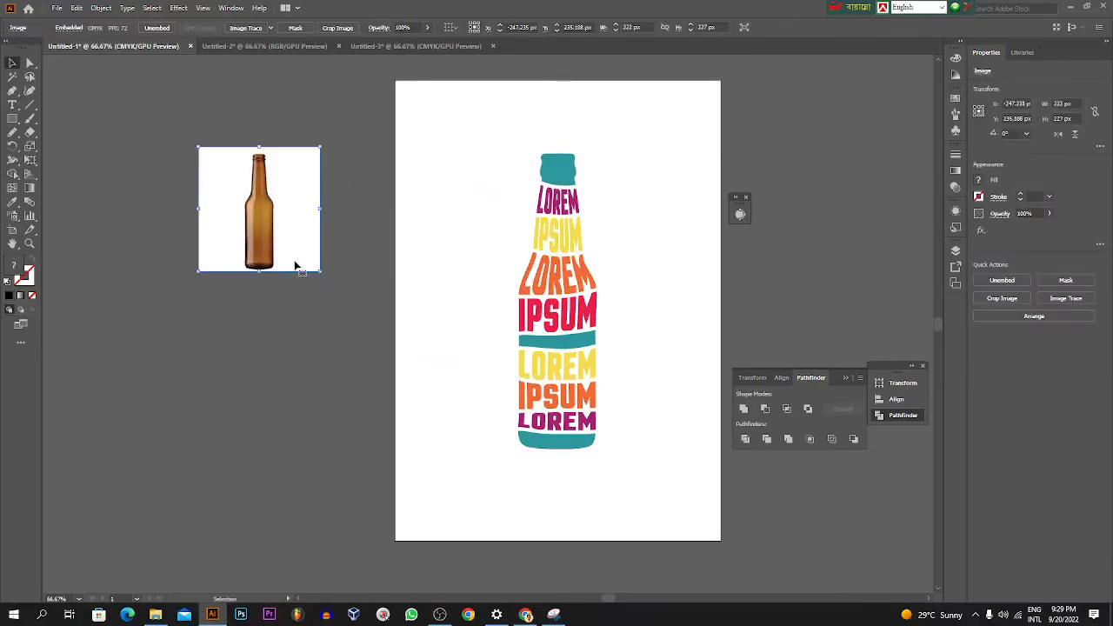
pyautogui.moveTo(320, 272); pyautogui.dragTo(430, 384)
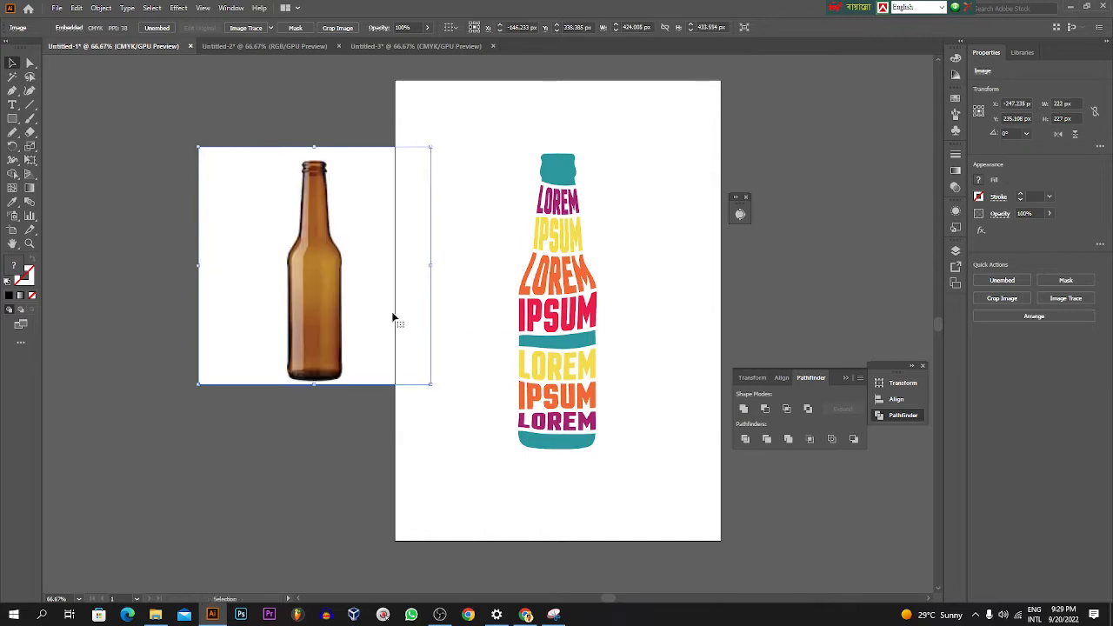
pyautogui.moveTo(393, 319); pyautogui.dragTo(371, 309)
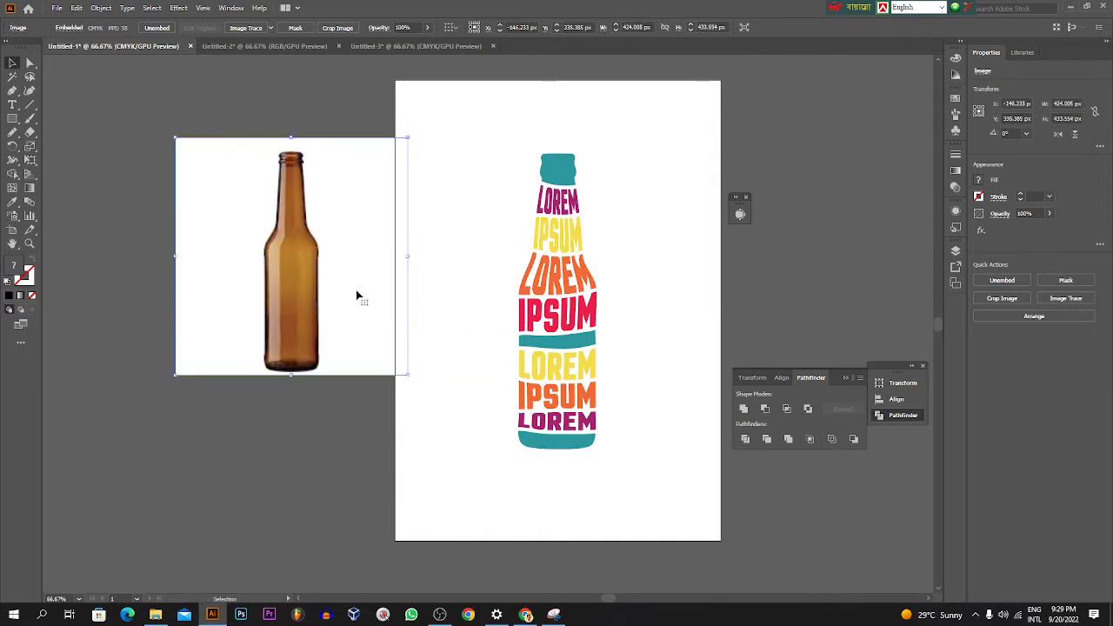
# Step: Trace the bottle image with the Sketched Art preset at threshold 200 and expand the tracing into paths
pyautogui.click(270, 29)
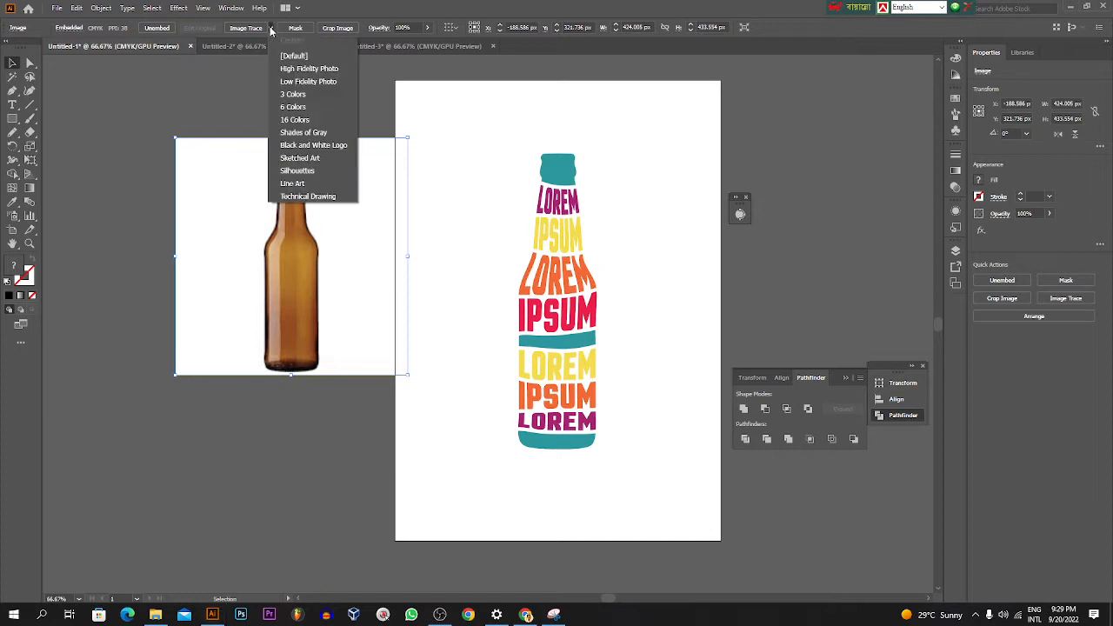
pyautogui.click(324, 159)
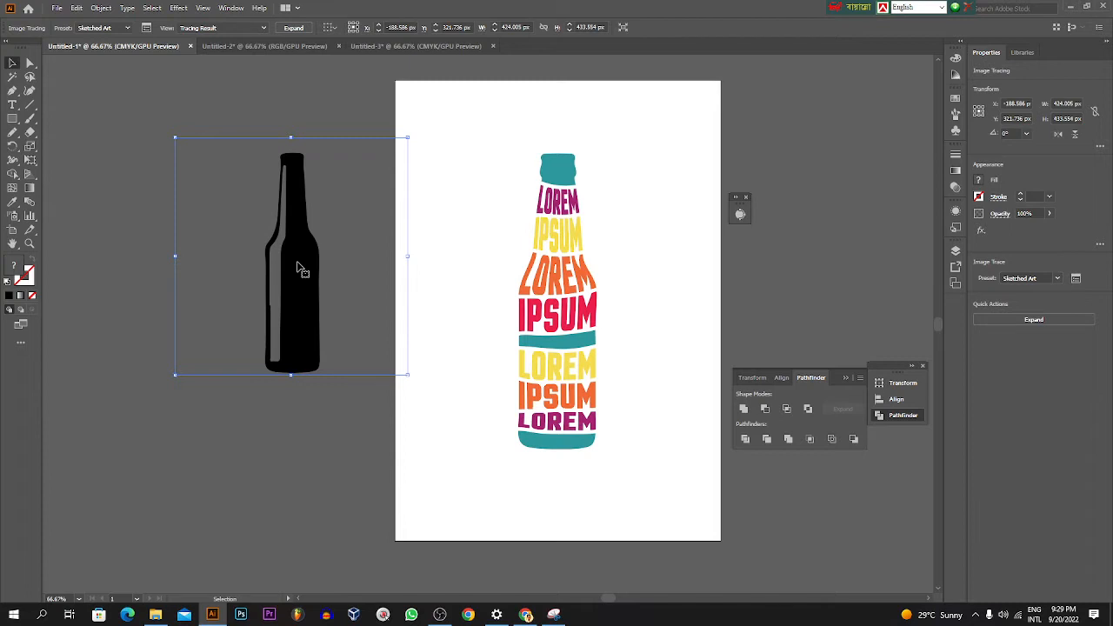
pyautogui.click(146, 27)
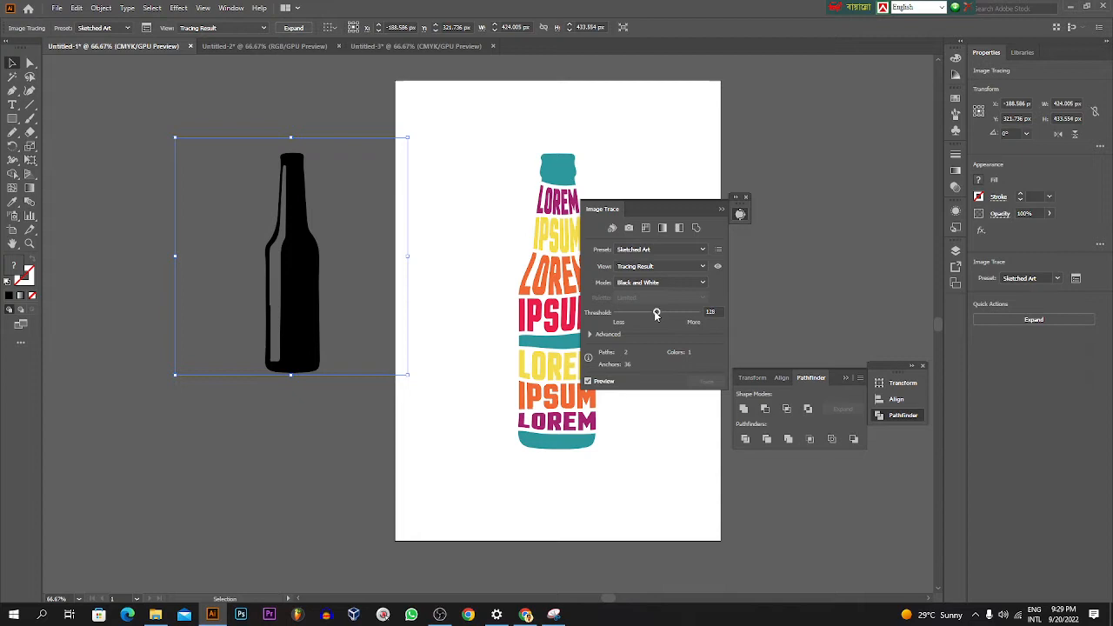
pyautogui.moveTo(657, 315); pyautogui.dragTo(679, 313)
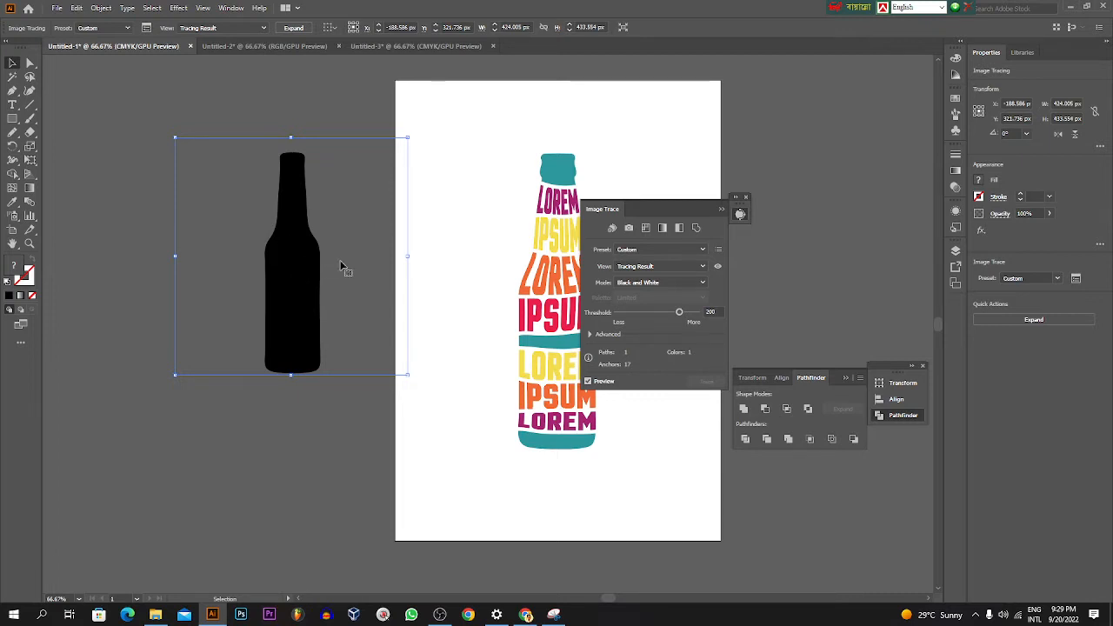
pyautogui.click(721, 209)
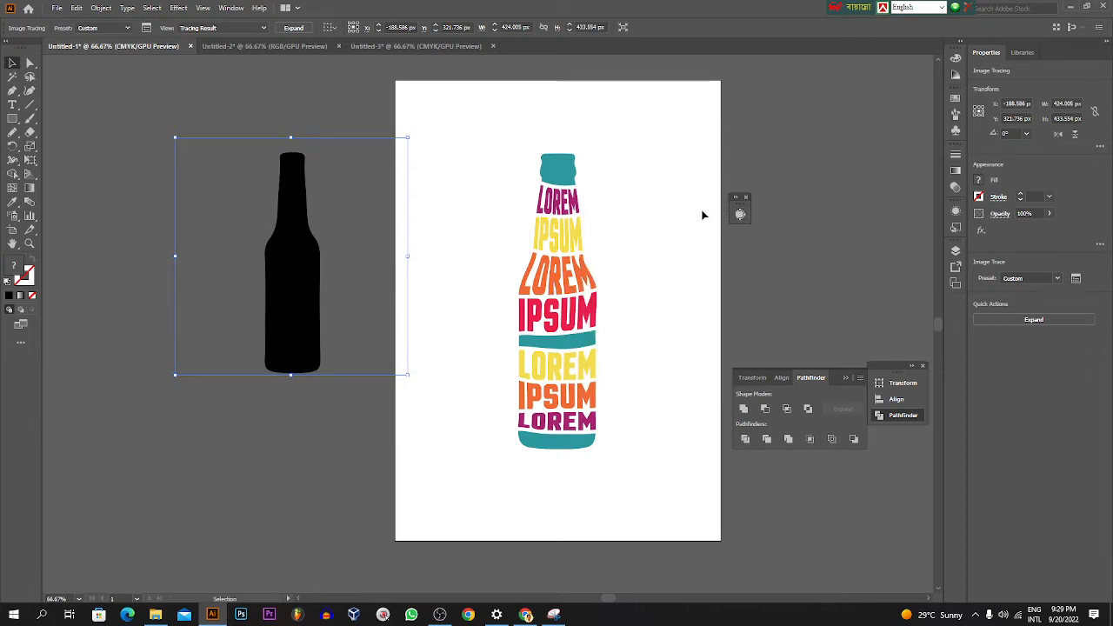
pyautogui.click(296, 29)
pyautogui.click(354, 188)
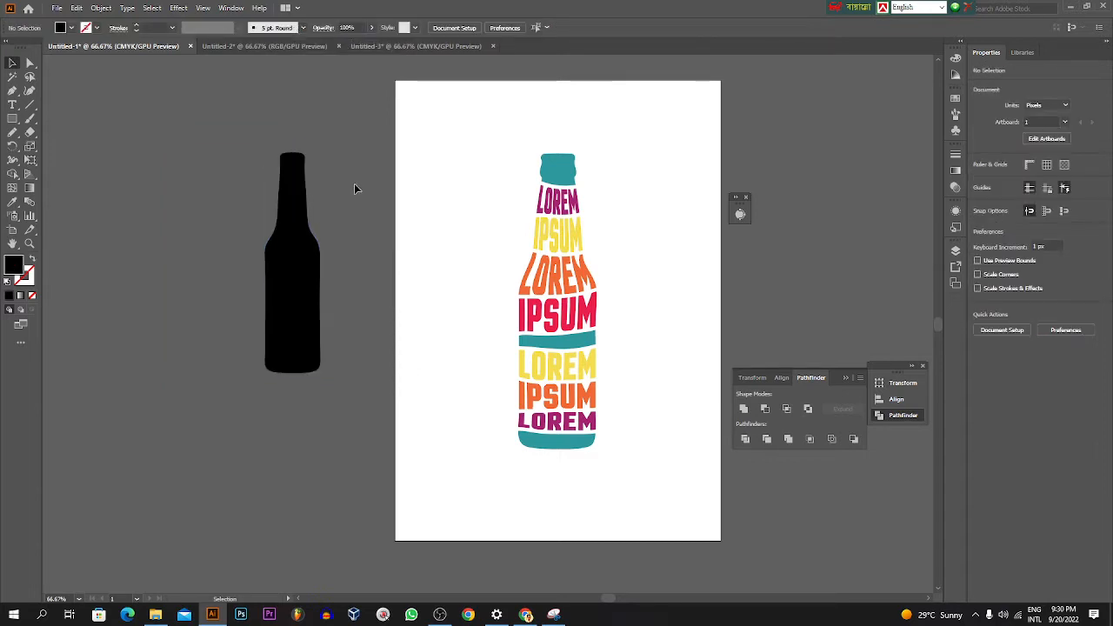
# Step: Enlarge the bottle silhouette to about 144 × 576 px, shift the lettered bottle aside and place the silhouette next to it on the artboard
pyautogui.click(295, 211)
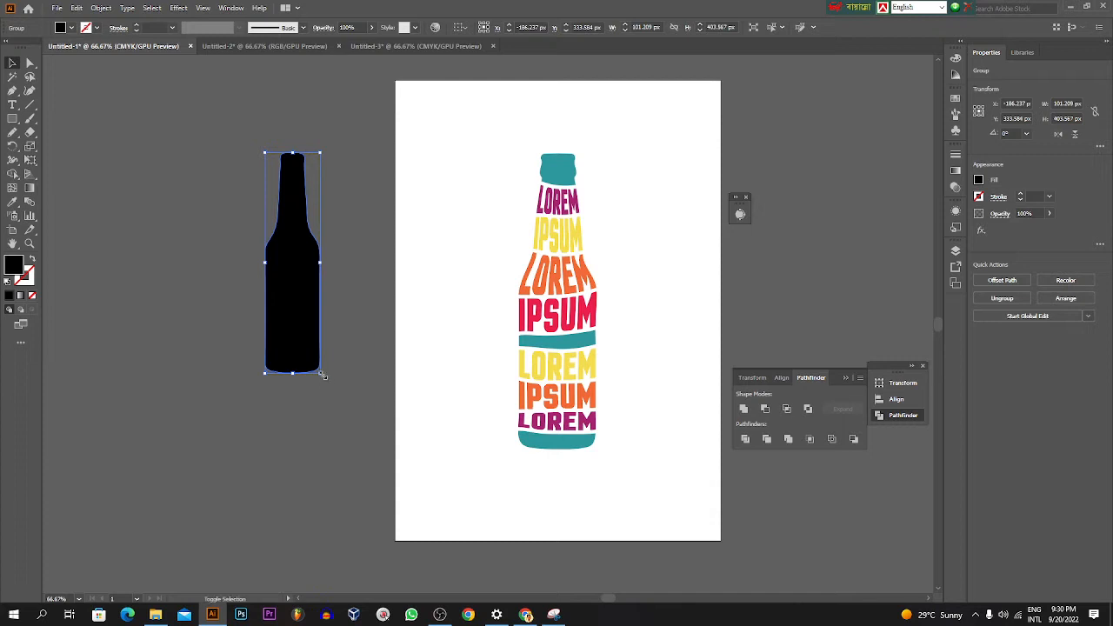
pyautogui.moveTo(321, 373); pyautogui.dragTo(380, 469)
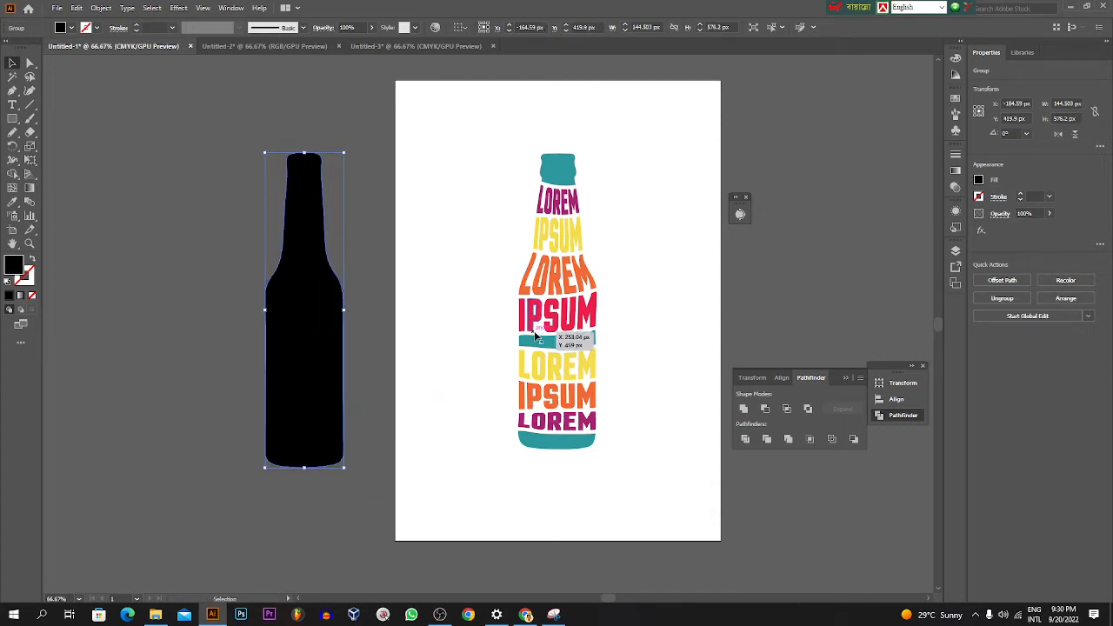
pyautogui.moveTo(543, 346); pyautogui.dragTo(451, 346)
pyautogui.moveTo(341, 326); pyautogui.dragTo(518, 296)
pyautogui.click(698, 290)
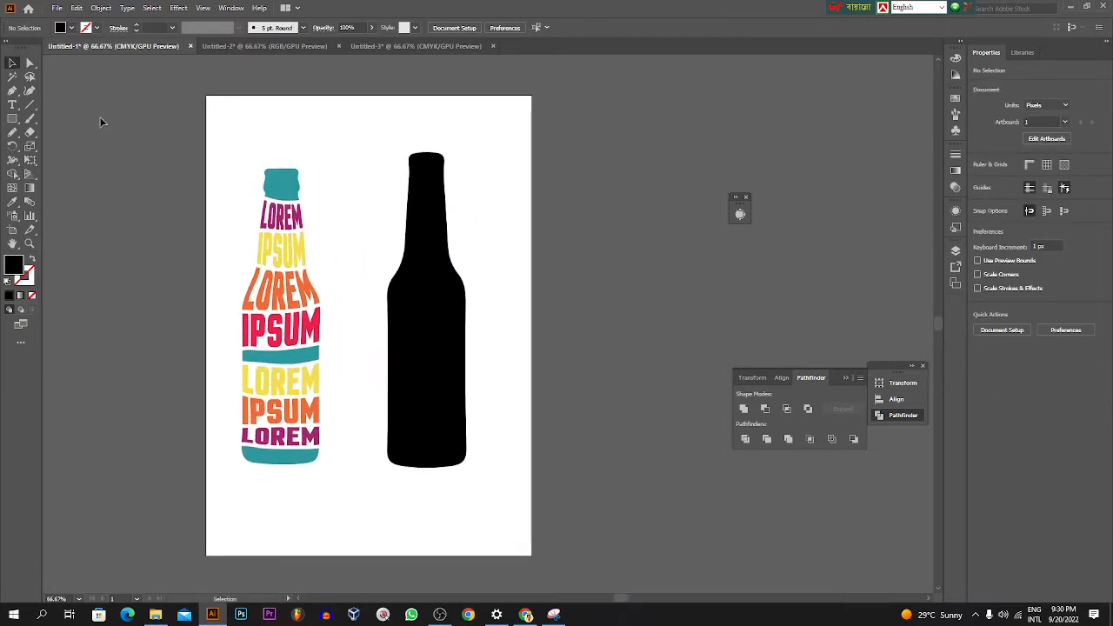
# Step: Add the text LOREM IPSUM beside the artboard and scale it up to about 296 × 67 px
pyautogui.click(12, 104)
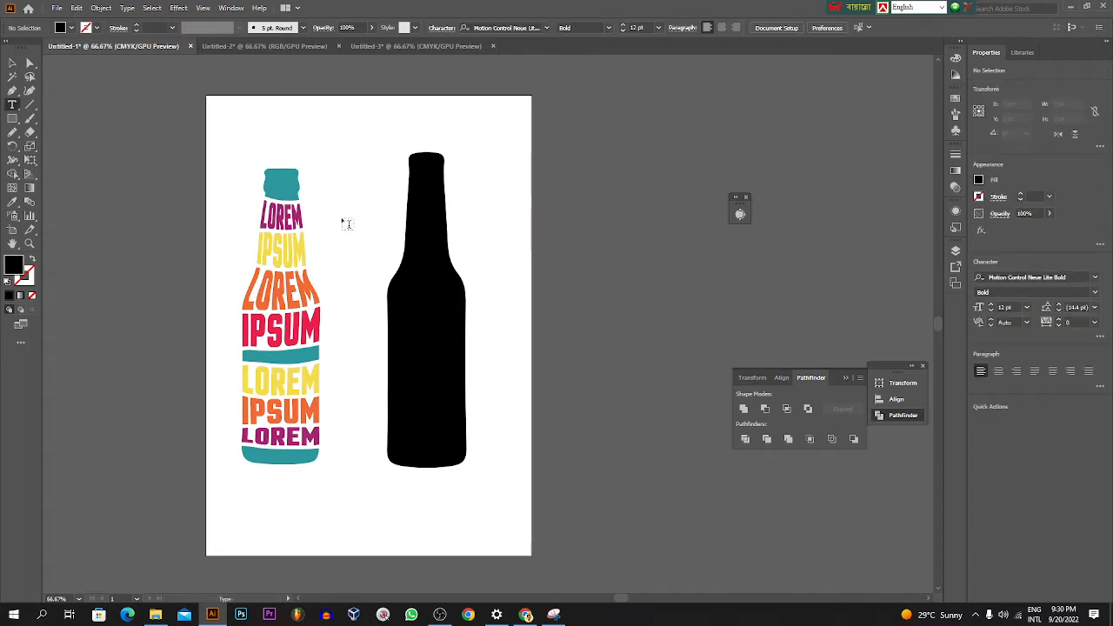
pyautogui.click(562, 211)
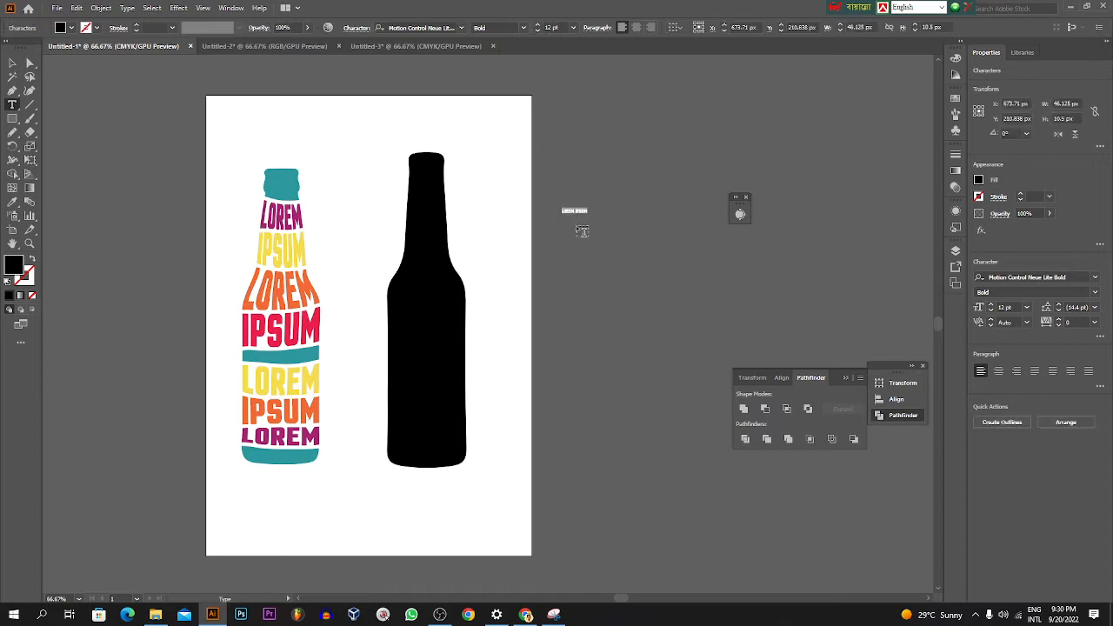
pyautogui.click(12, 63)
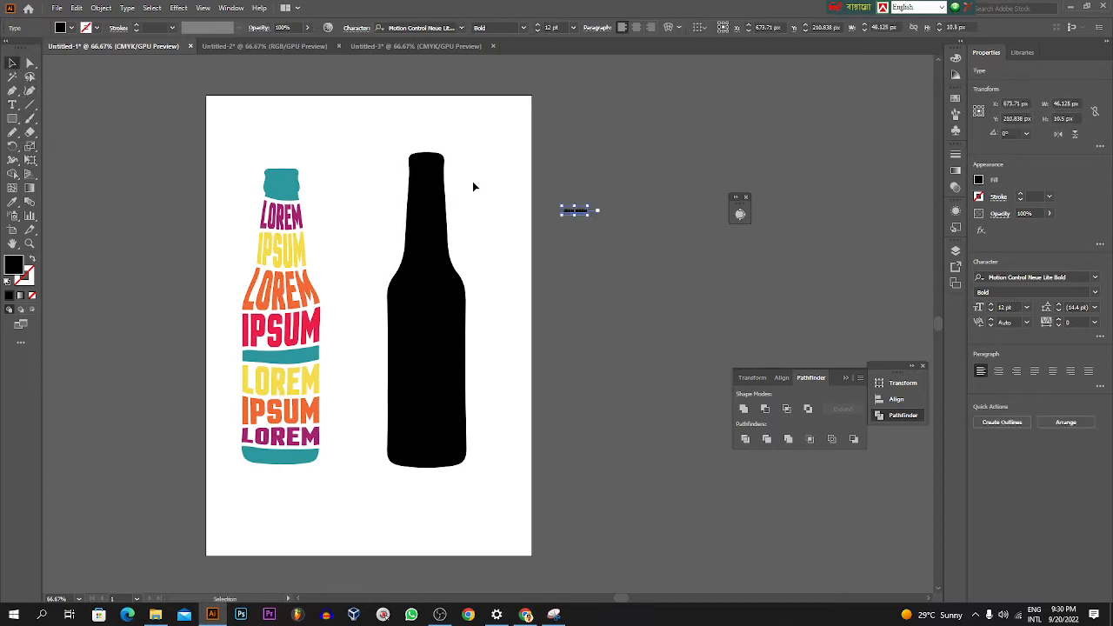
pyautogui.moveTo(589, 217); pyautogui.dragTo(725, 313)
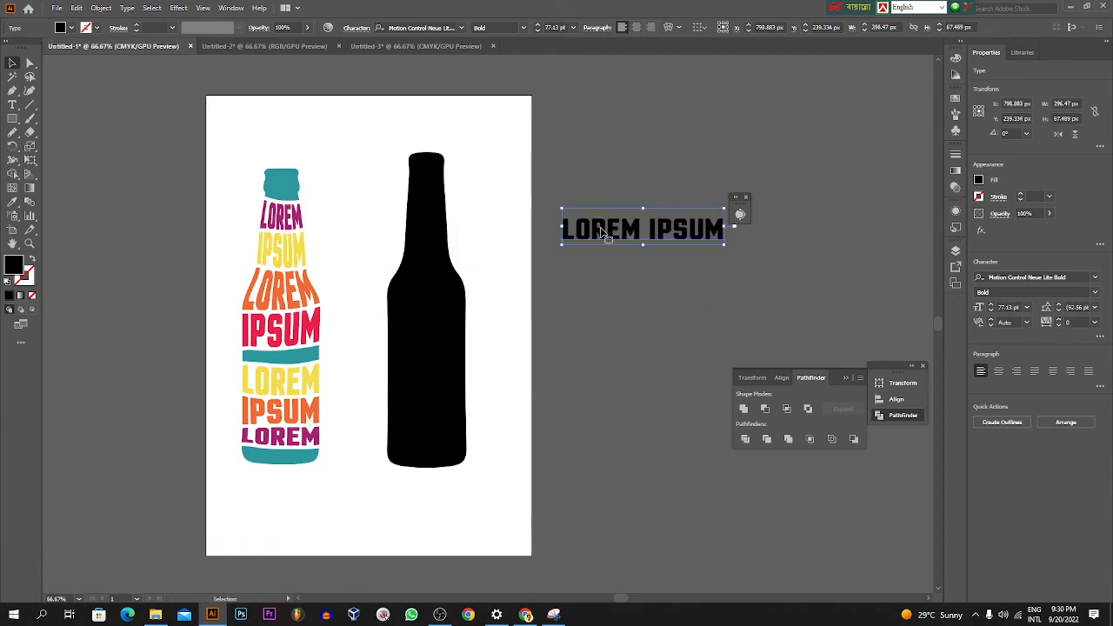
# Step: Copy the word LOREM out of the LOREM IPSUM text as its own text object above, then move the LOREM IPSUM line further down
pyautogui.rightClick(602, 231)
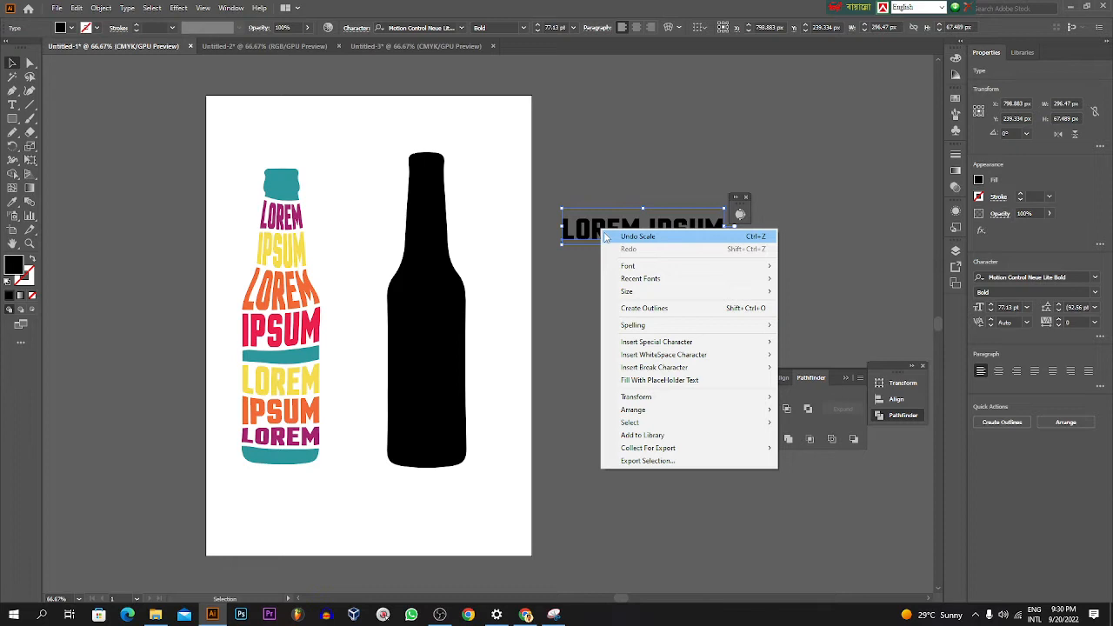
pyautogui.click(598, 230)
pyautogui.doubleClick(642, 231)
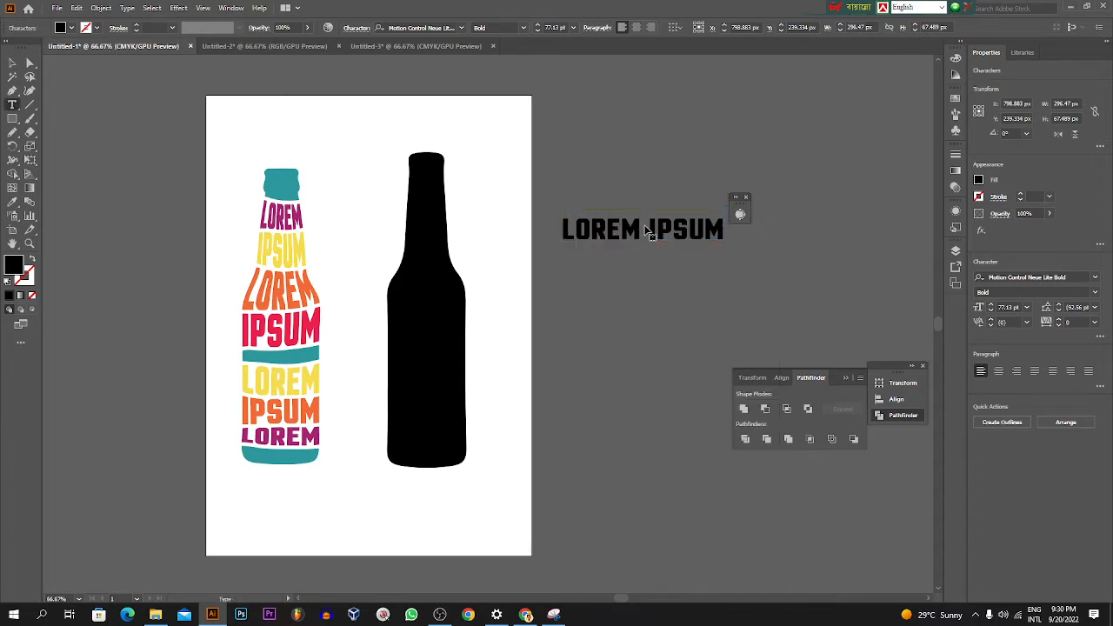
pyautogui.hotkey('ctrl', 'a')
pyautogui.click(646, 230)
pyautogui.moveTo(642, 230); pyautogui.dragTo(565, 228)
pyautogui.press('Escape')
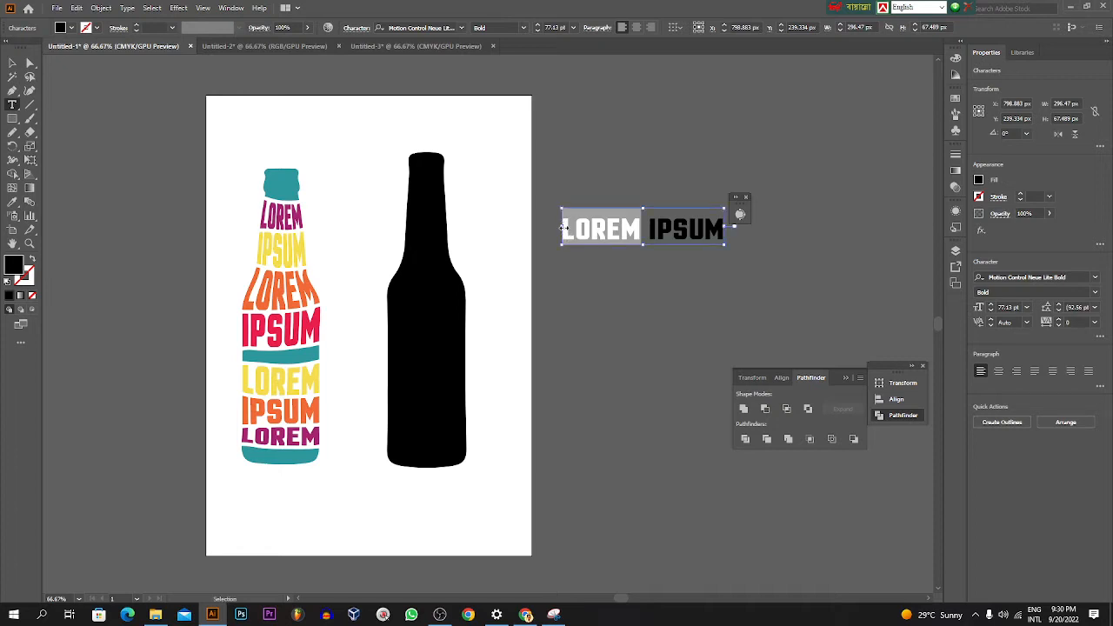
pyautogui.hotkey('ctrl', 'f')
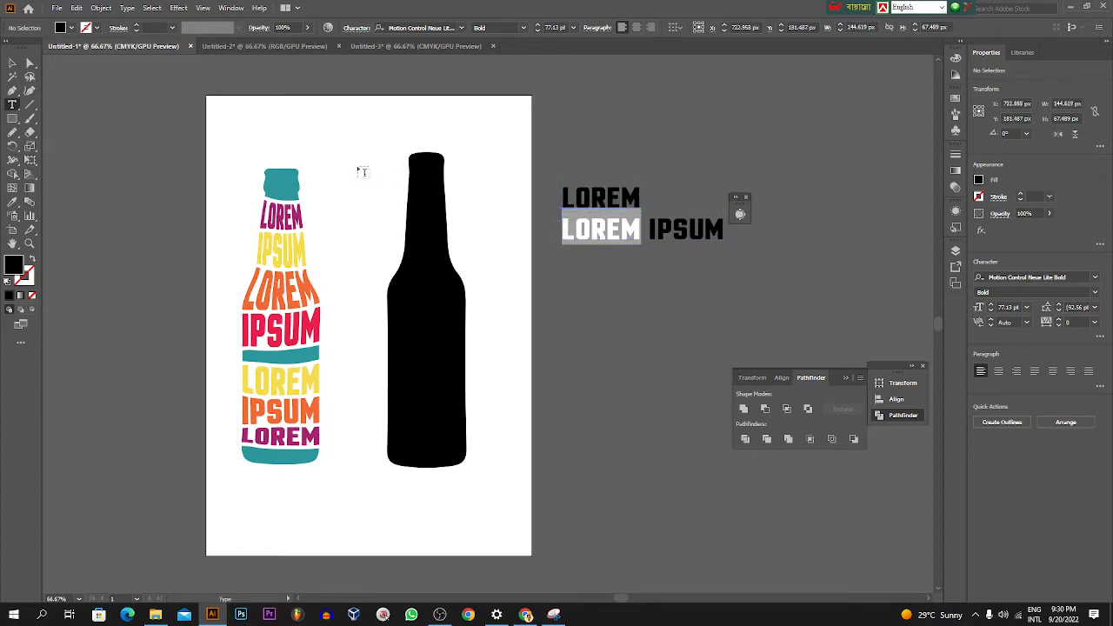
pyautogui.click(12, 64)
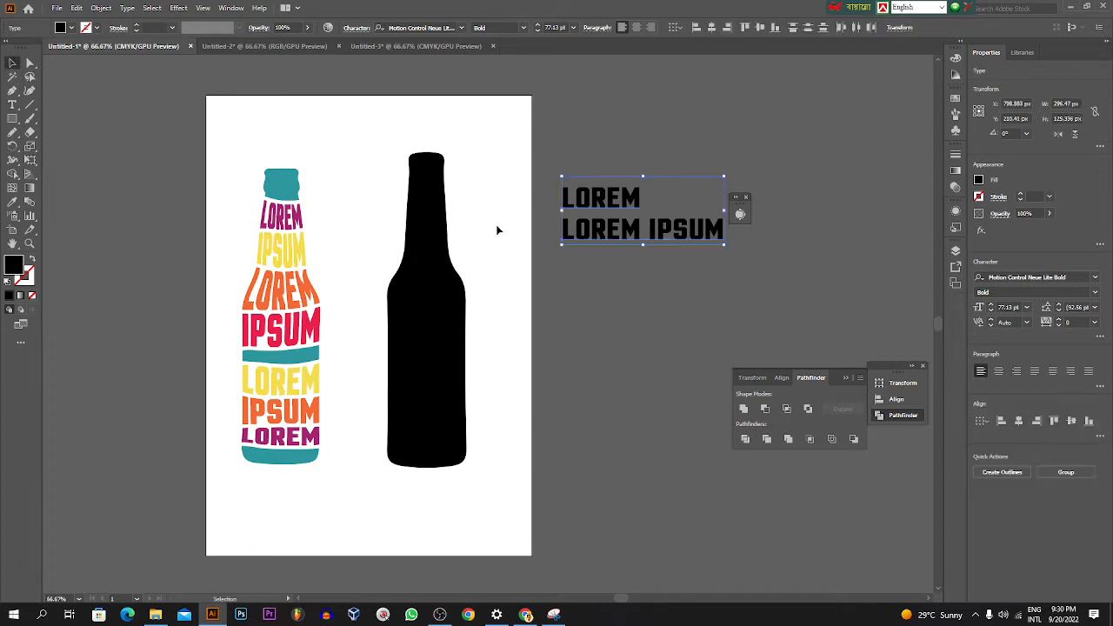
pyautogui.click(616, 247)
pyautogui.moveTo(615, 246); pyautogui.dragTo(741, 251)
# Step: Cut the word IPSUM out of the LOREM IPSUM line and place it as a separate text object to the right
pyautogui.doubleClick(659, 250)
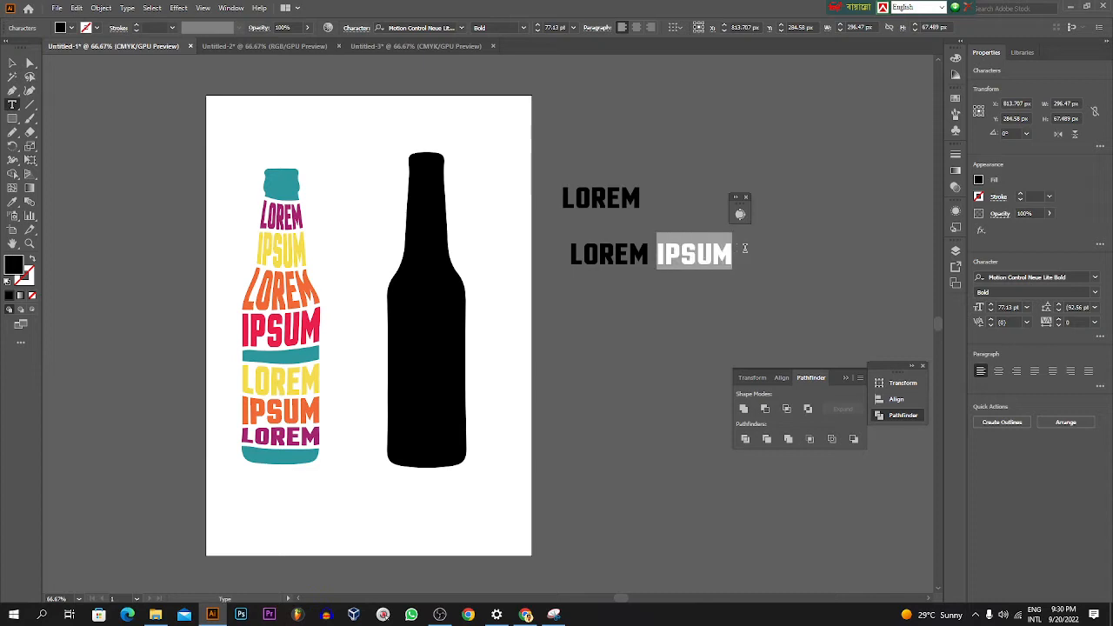
pyautogui.hotkey('ctrl', 'x')
pyautogui.hotkey('ctrl', 'v')
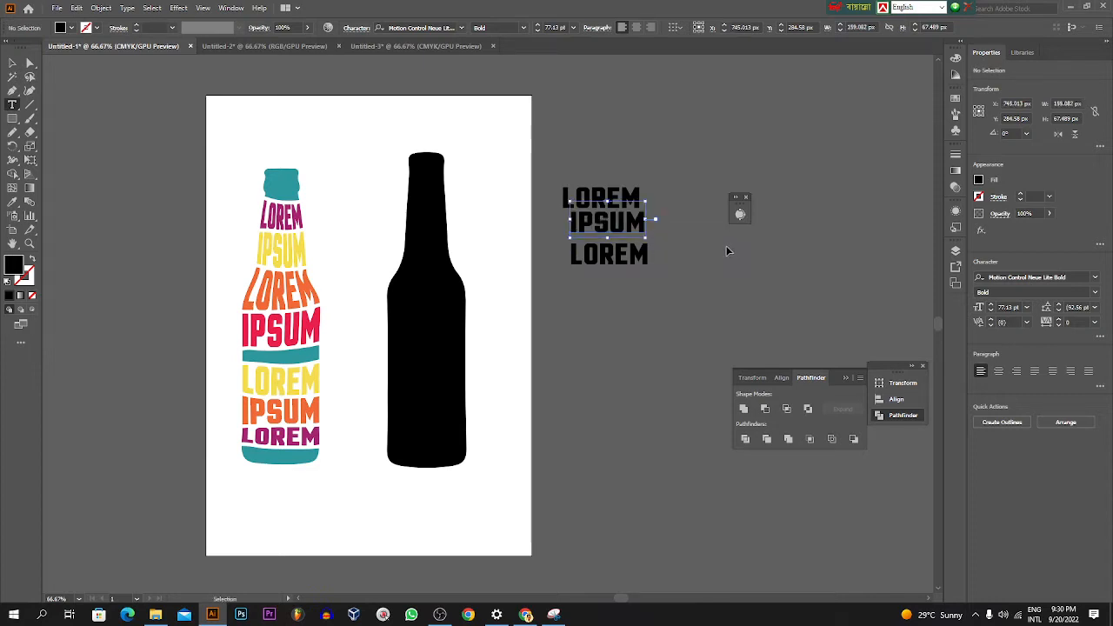
pyautogui.click(14, 68)
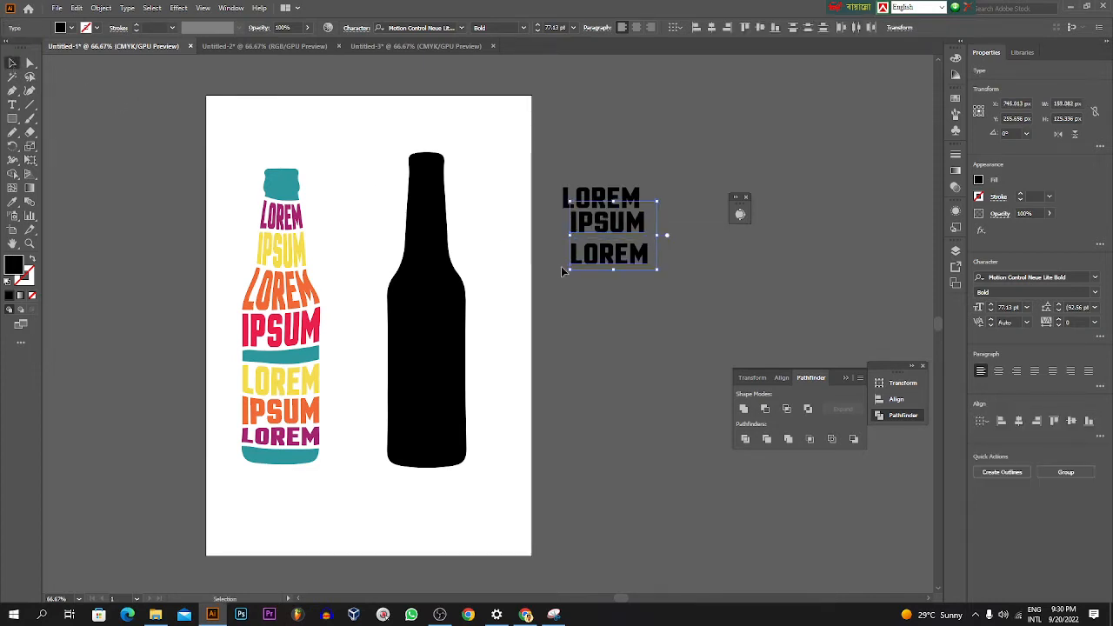
pyautogui.click(595, 282)
pyautogui.moveTo(610, 225); pyautogui.dragTo(745, 264)
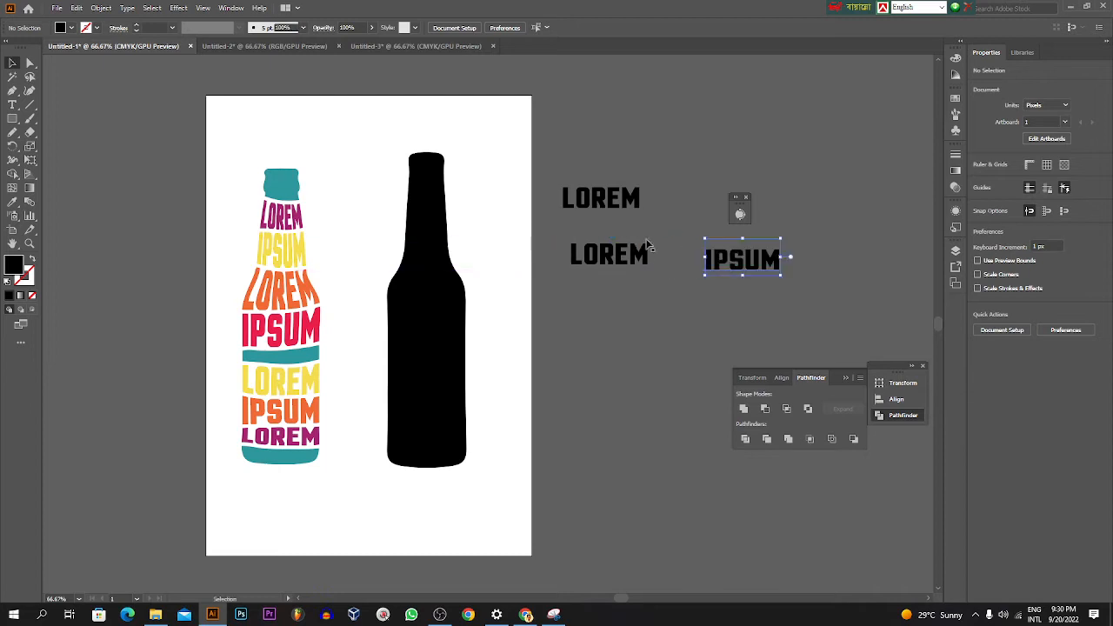
pyautogui.click(625, 201)
# Step: Erase four thin, slightly curved horizontal gaps across the neck of the black bottle silhouette
pyautogui.click(418, 235)
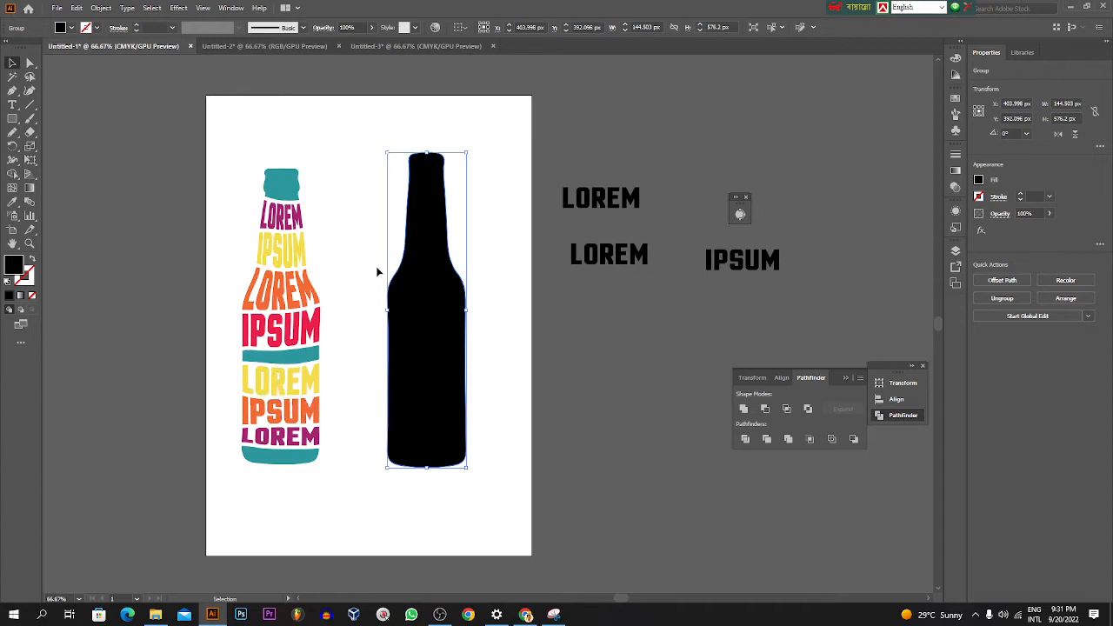
pyautogui.hotkey('ctrl', '+')
pyautogui.scroll(1, 403, 276)
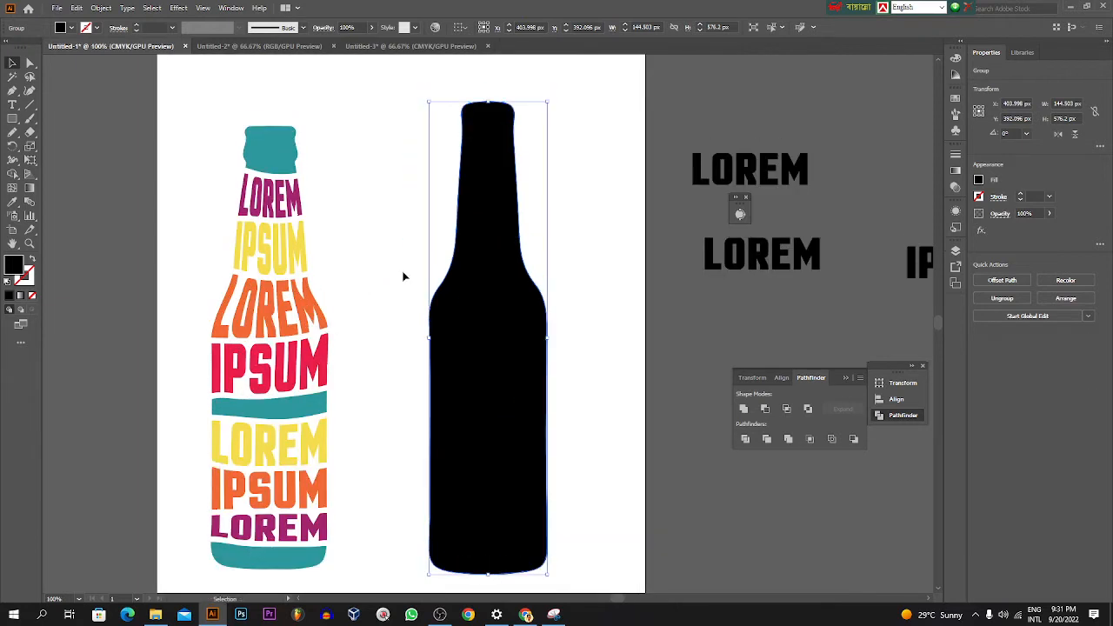
pyautogui.click(30, 134)
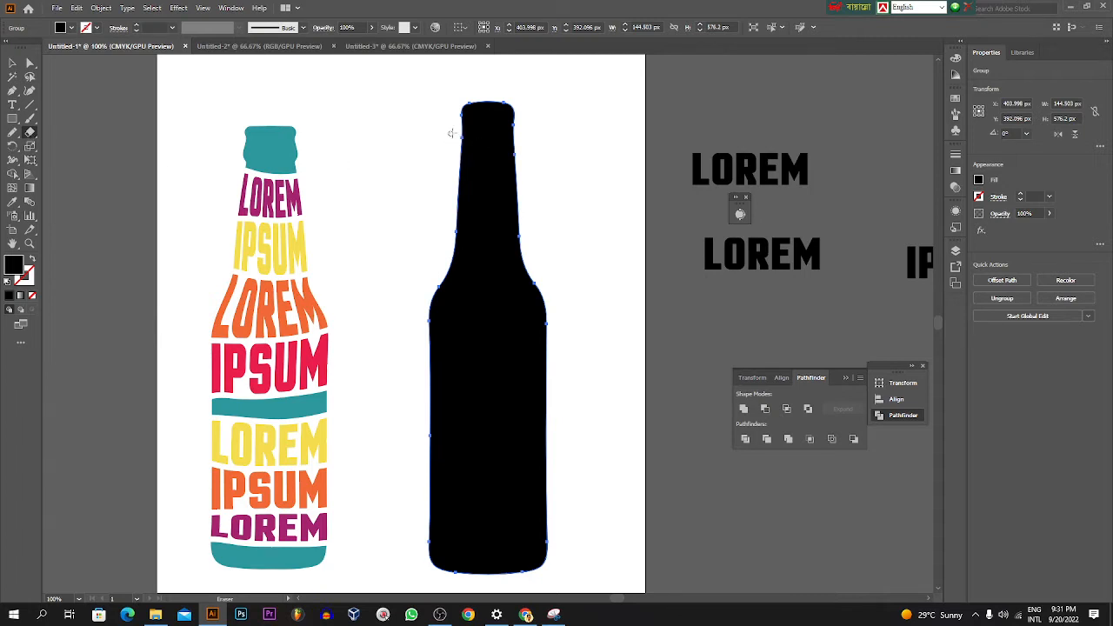
pyautogui.moveTo(459, 130); pyautogui.dragTo(522, 127)
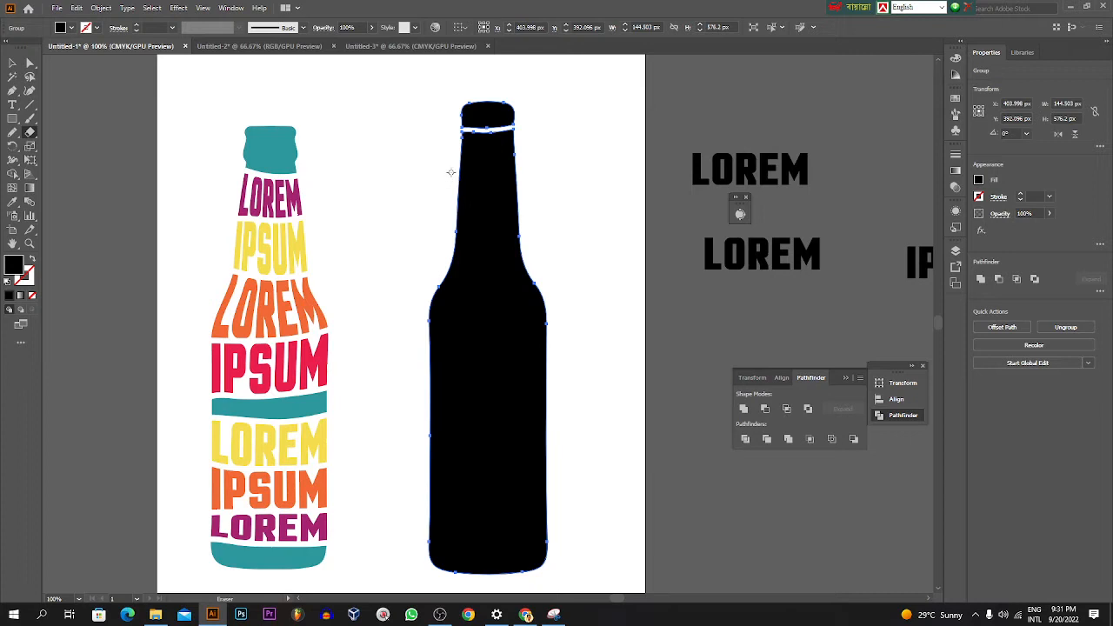
pyautogui.moveTo(450, 172); pyautogui.dragTo(518, 168)
pyautogui.moveTo(438, 216); pyautogui.dragTo(527, 211)
pyautogui.moveTo(435, 264)
pyautogui.mouseDown()
pyautogui.moveTo(531, 248)
pyautogui.moveTo(527, 258)
pyautogui.mouseUp()
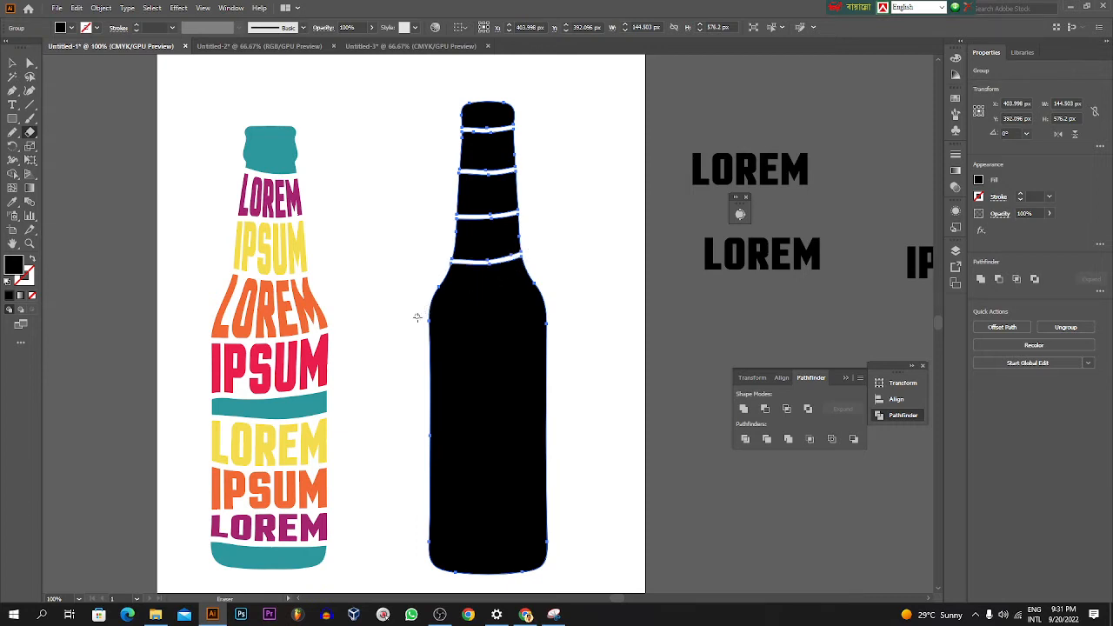
# Step: Erase six more thin, slightly curved gaps across the bottle silhouette from the shoulder down to just above the base
pyautogui.moveTo(423, 328); pyautogui.dragTo(565, 323)
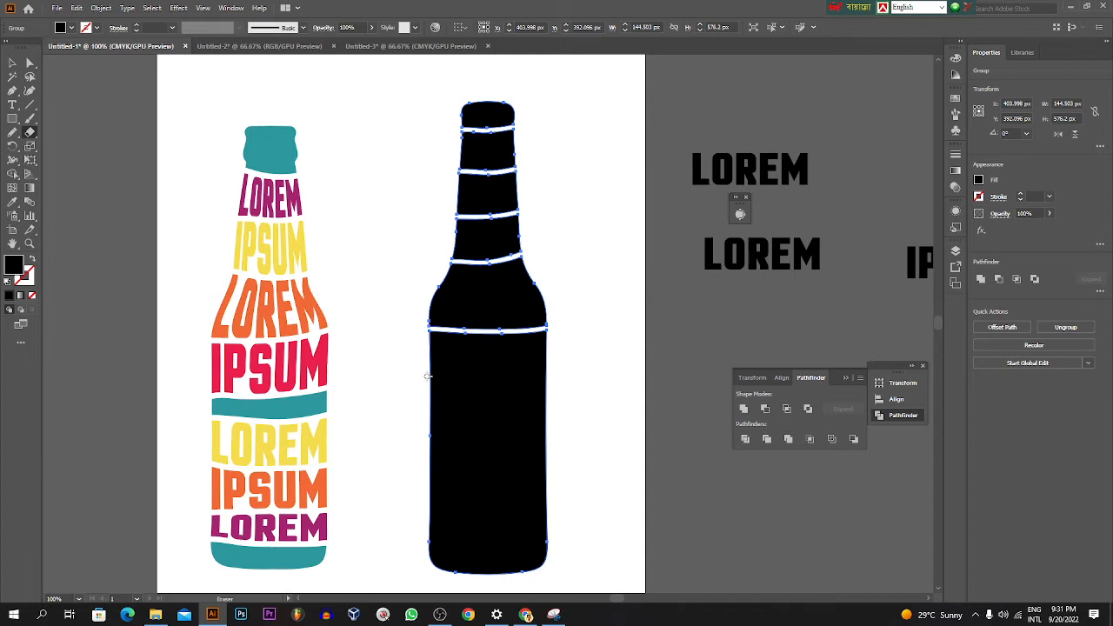
pyautogui.moveTo(424, 355); pyautogui.dragTo(561, 344)
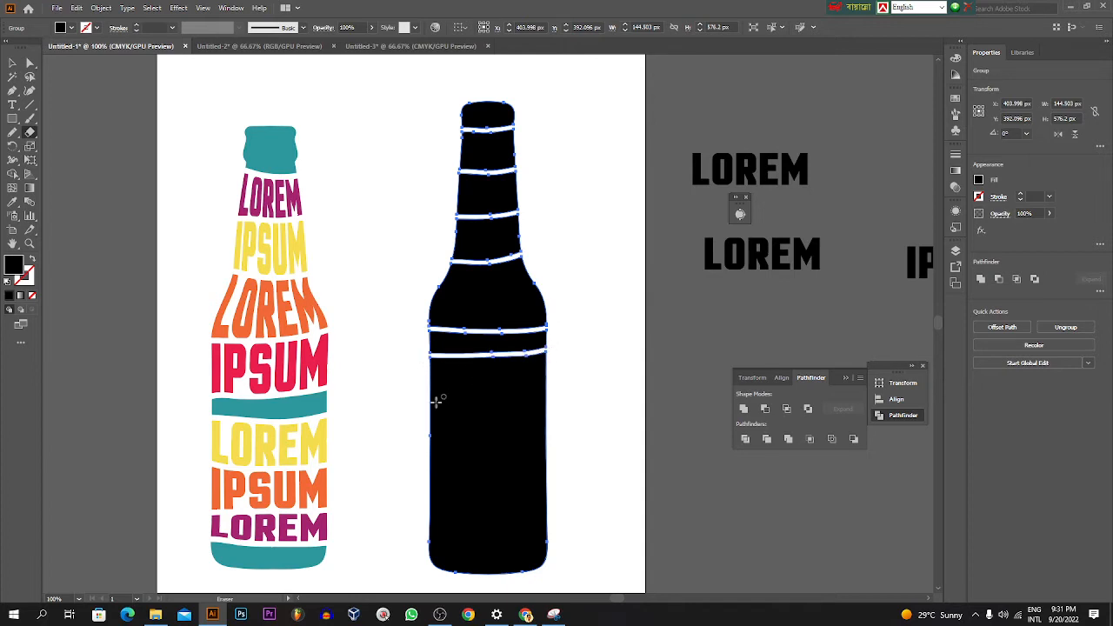
pyautogui.moveTo(421, 403); pyautogui.dragTo(564, 399)
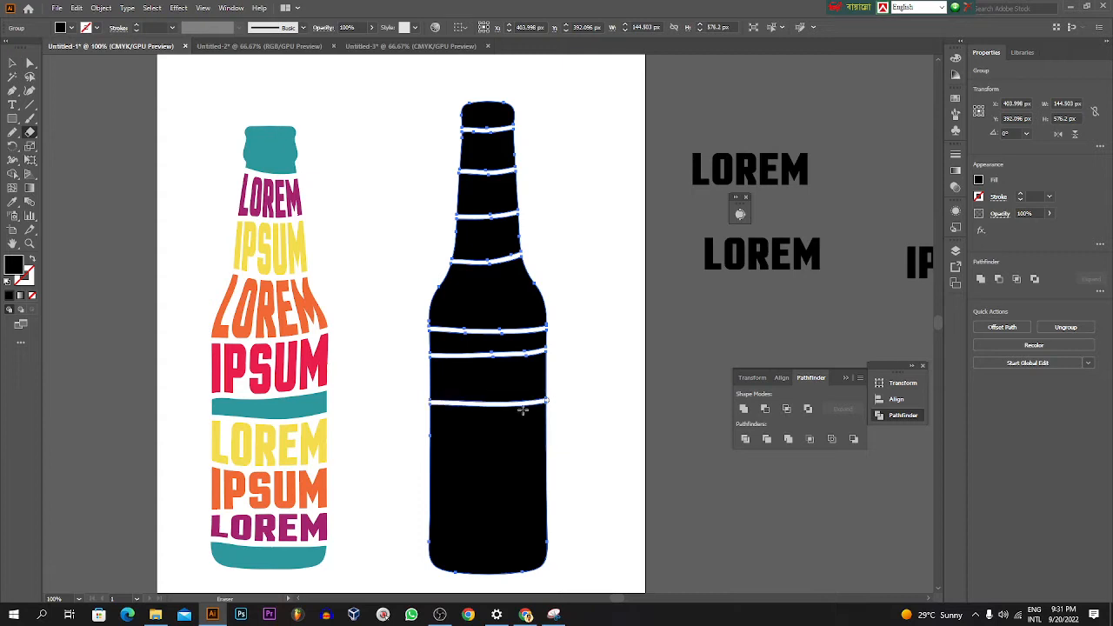
pyautogui.moveTo(420, 464)
pyautogui.mouseDown()
pyautogui.moveTo(488, 468)
pyautogui.moveTo(569, 450)
pyautogui.mouseUp()
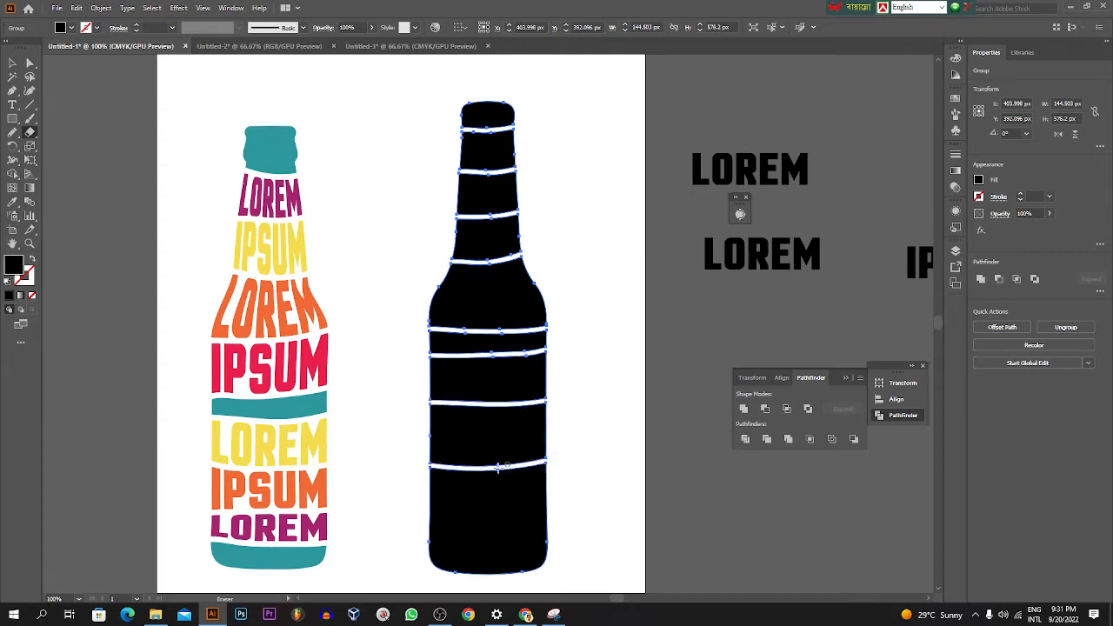
pyautogui.moveTo(422, 515); pyautogui.dragTo(552, 499)
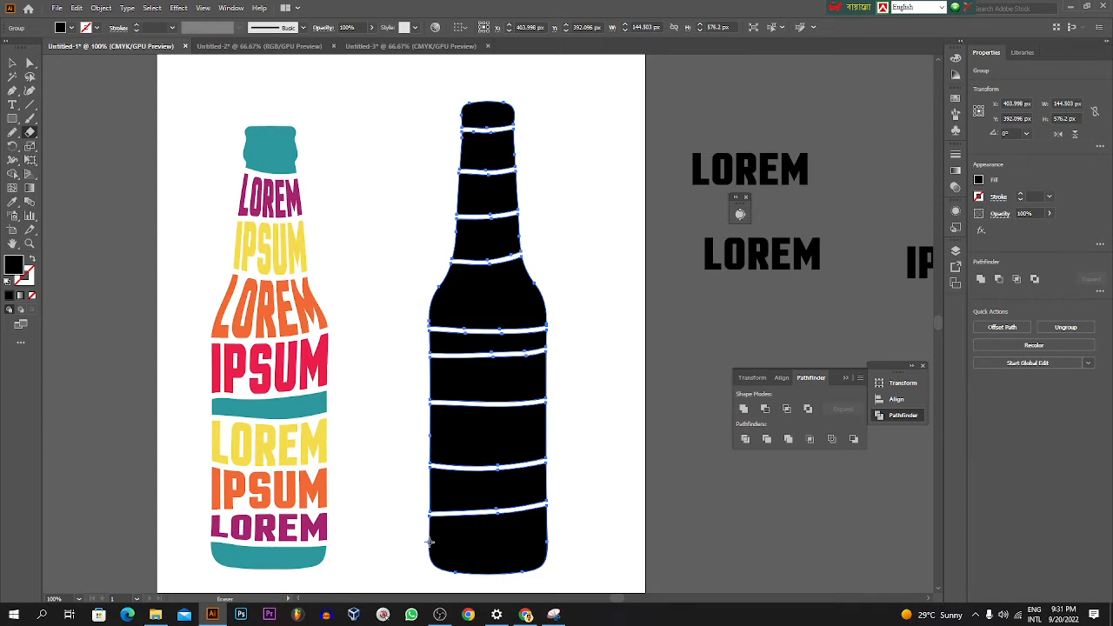
pyautogui.moveTo(426, 547); pyautogui.dragTo(567, 537)
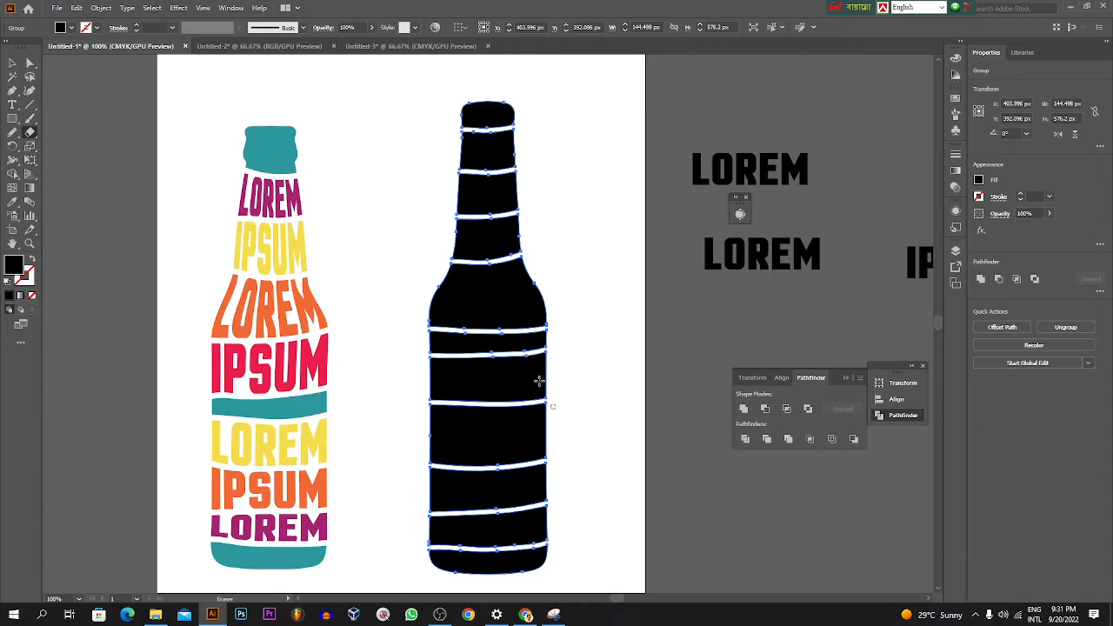
pyautogui.click(16, 64)
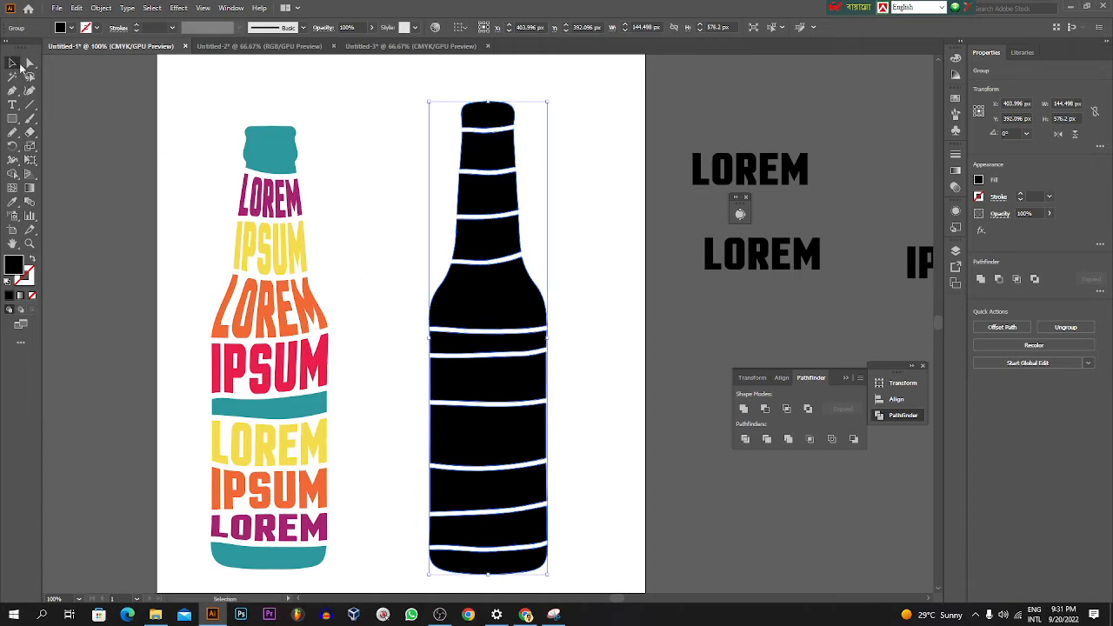
# Step: Move both LOREM texts closer to the artboard's right edge
pyautogui.click(379, 190)
pyautogui.moveTo(749, 171); pyautogui.dragTo(713, 172)
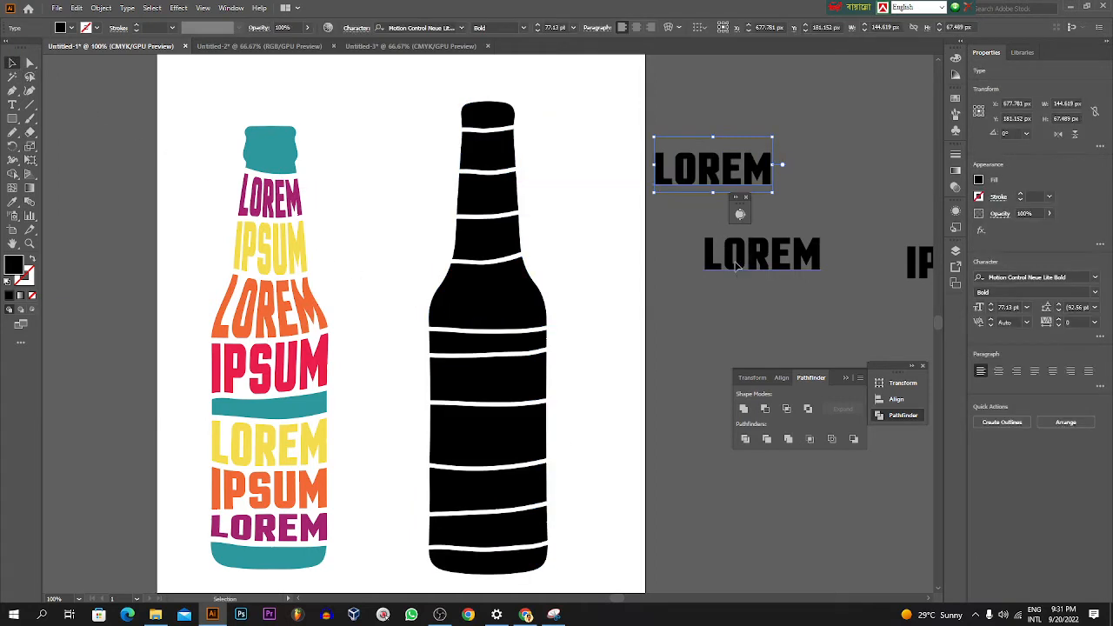
pyautogui.moveTo(737, 267); pyautogui.dragTo(697, 241)
# Step: Bring the sliced bottle silhouette to the front and move the upper LOREM text partly onto the artboard
pyautogui.click(484, 154)
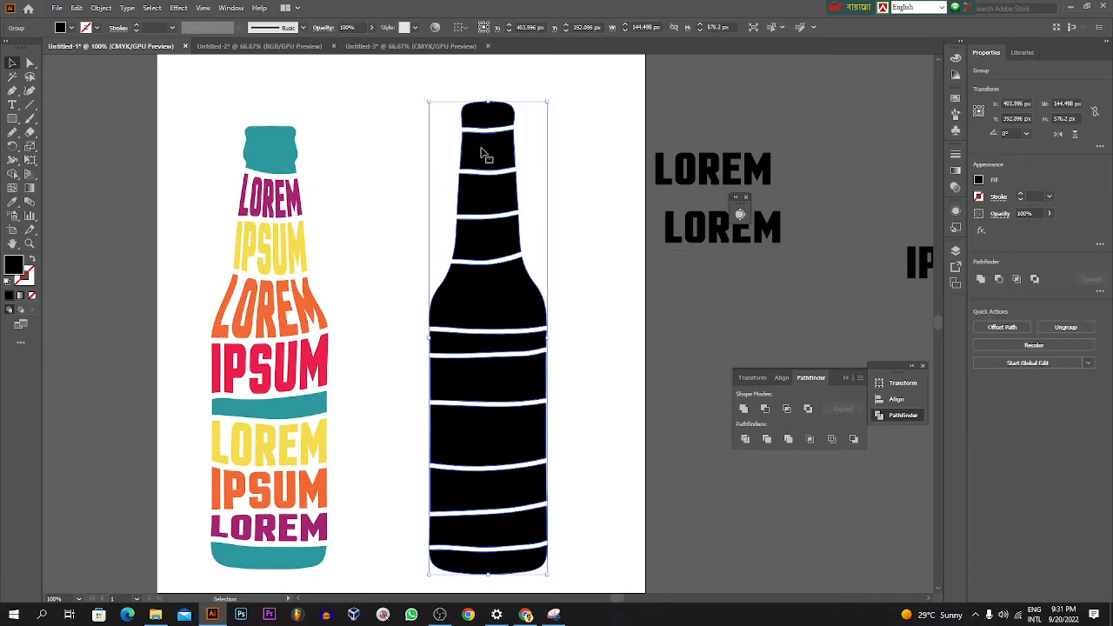
pyautogui.rightClick(485, 154)
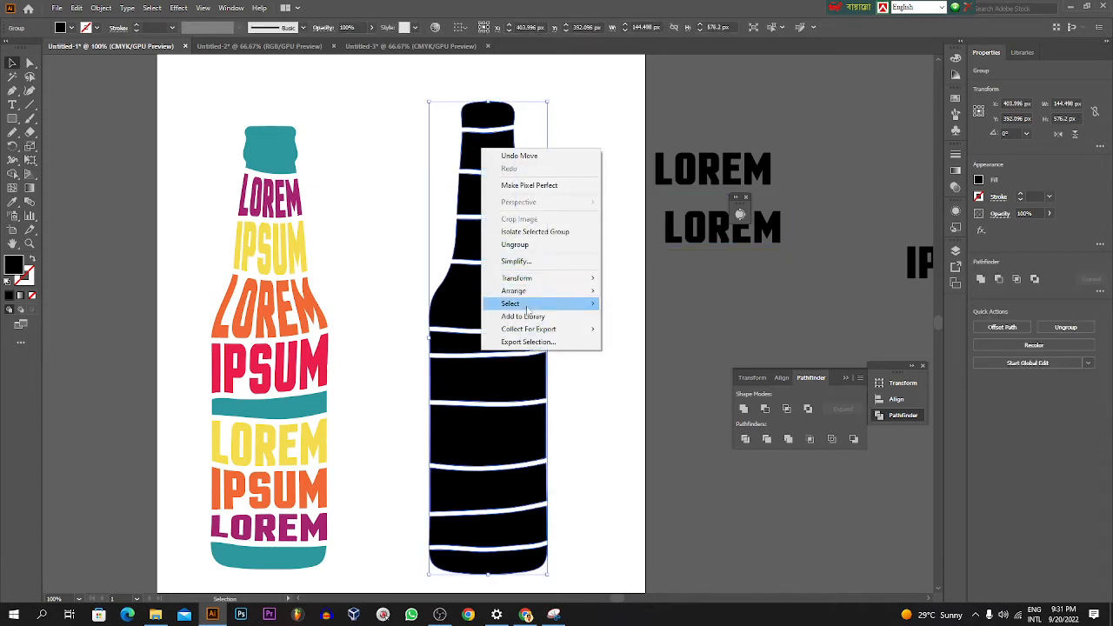
pyautogui.moveTo(552, 295)
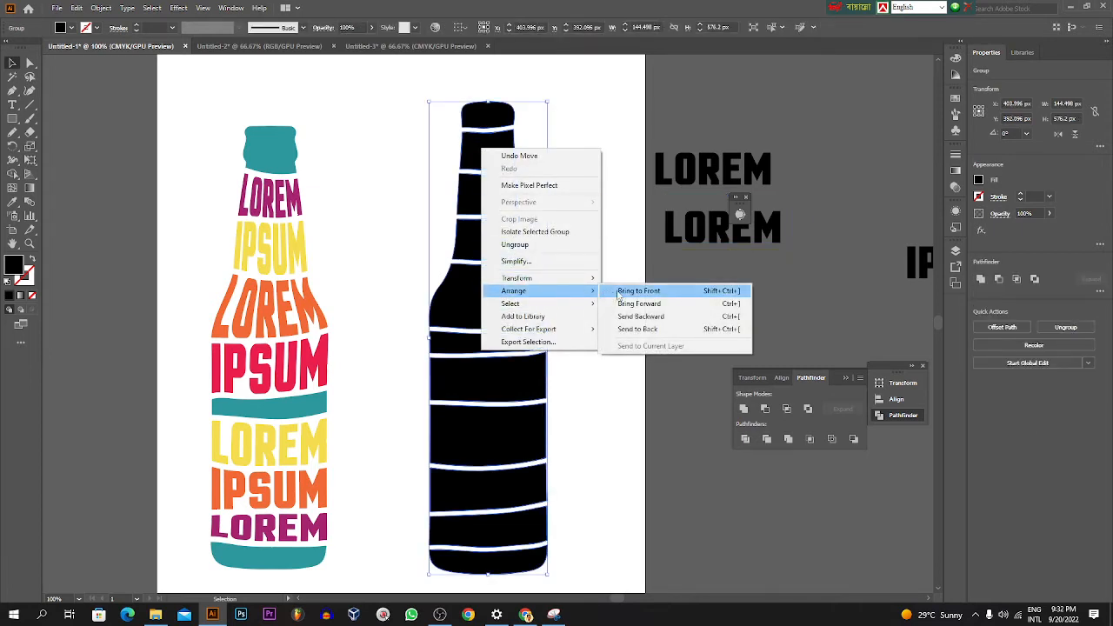
pyautogui.click(619, 292)
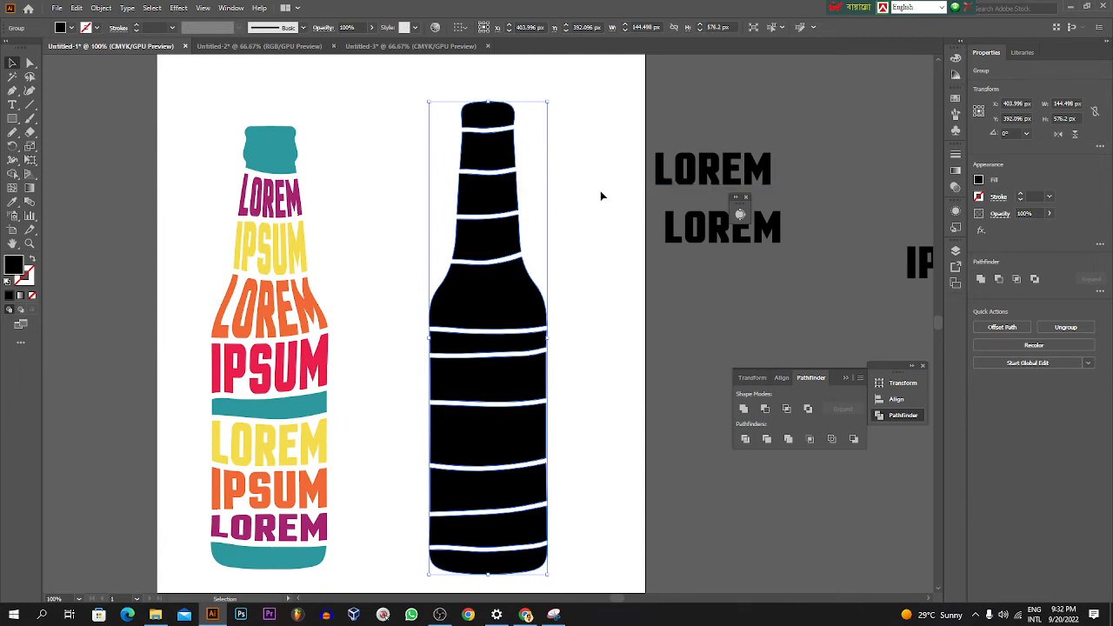
pyautogui.moveTo(709, 179); pyautogui.dragTo(655, 187)
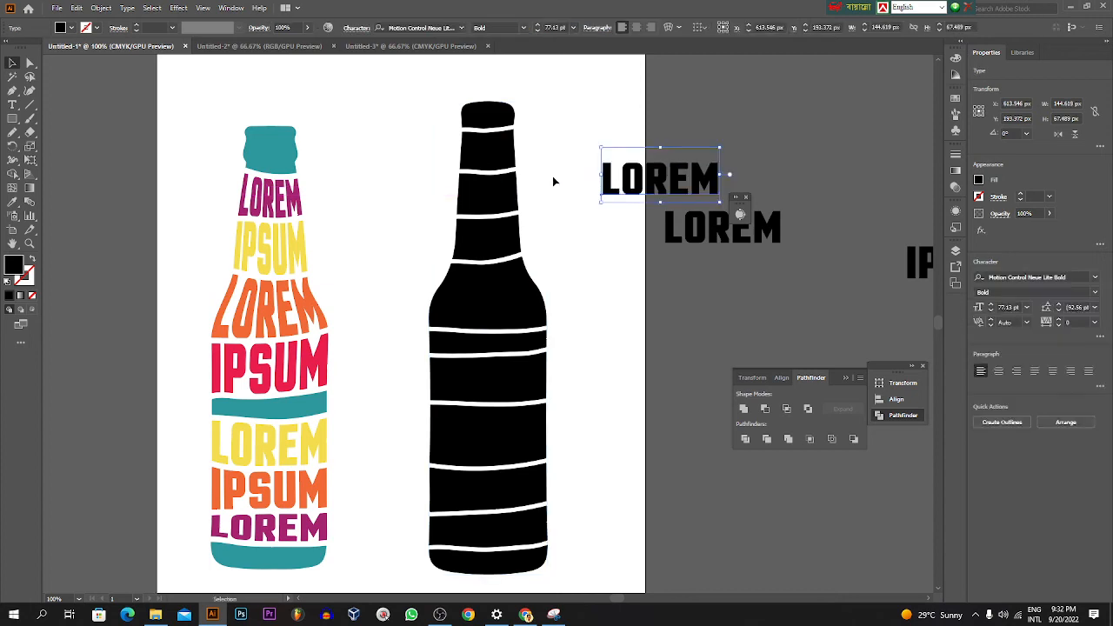
# Step: Ungroup the sliced bottle silhouette and select individual cap and neck bands to check that they are separate
pyautogui.click(508, 159)
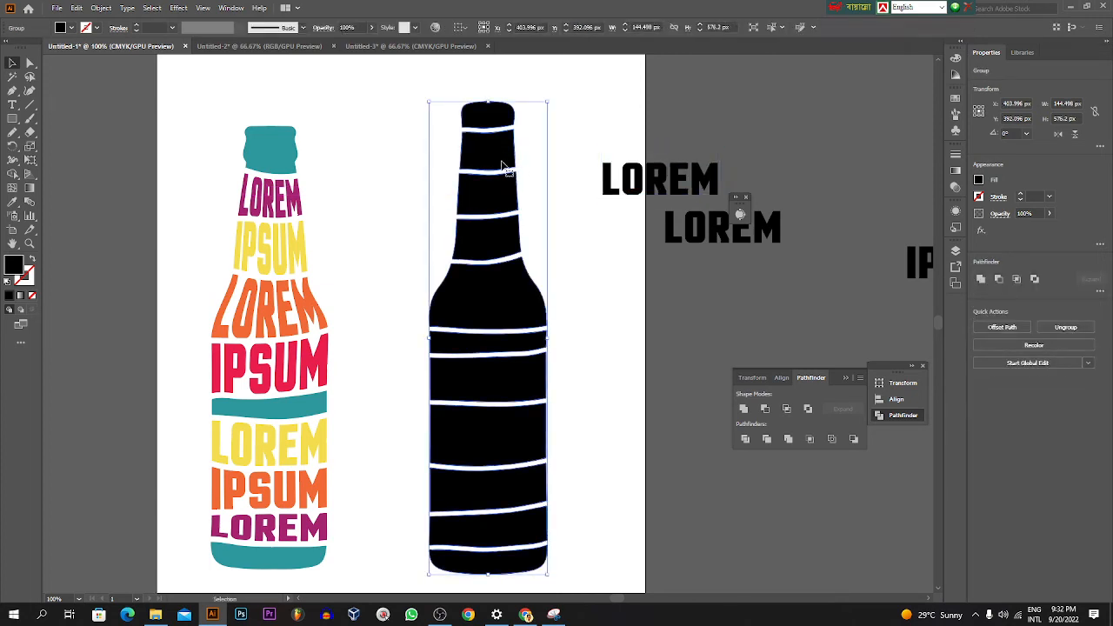
pyautogui.rightClick(497, 157)
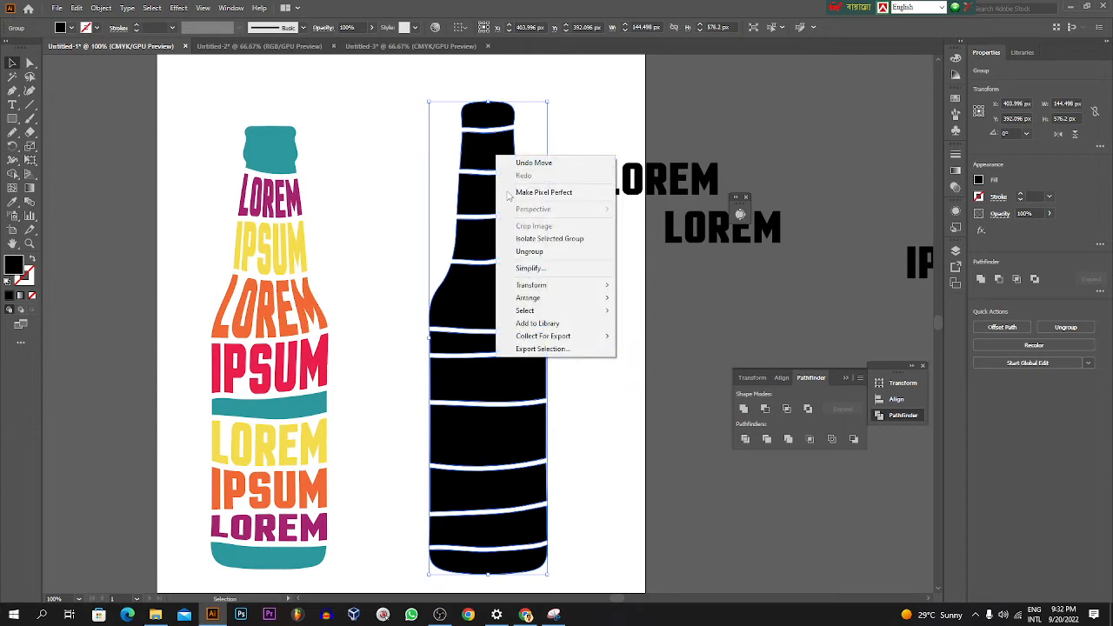
pyautogui.click(526, 252)
pyautogui.click(570, 165)
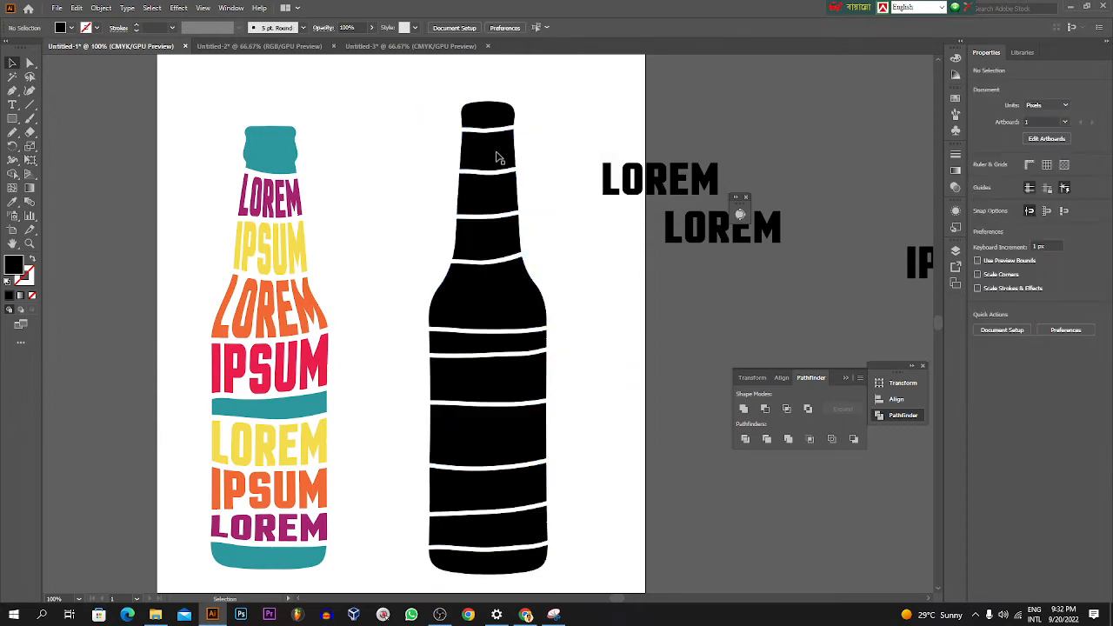
pyautogui.click(489, 116)
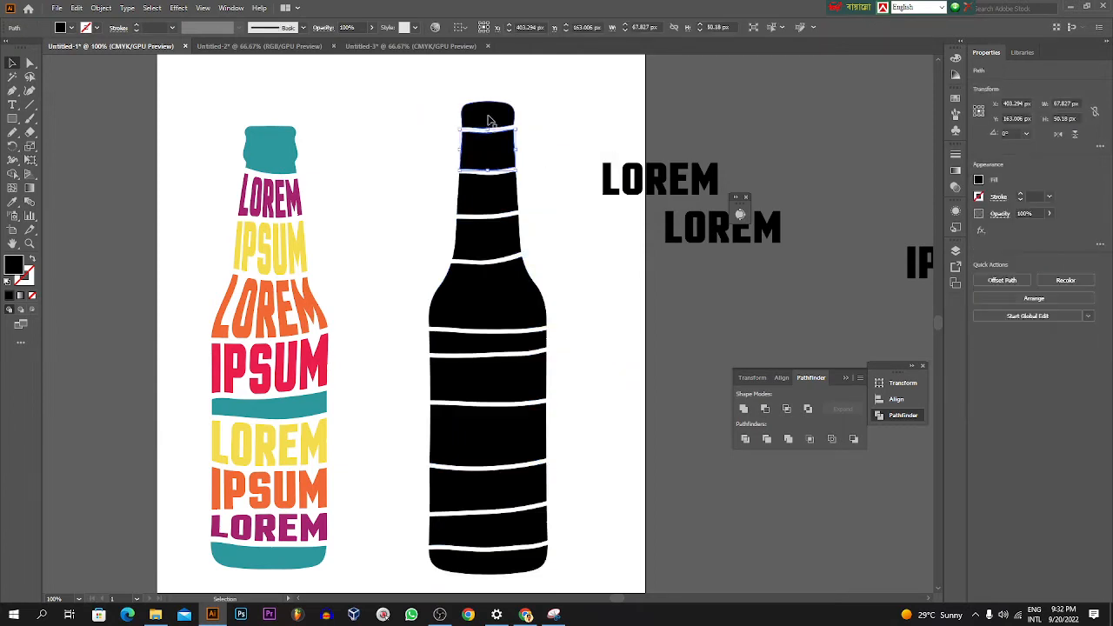
pyautogui.click(488, 185)
pyautogui.click(502, 152)
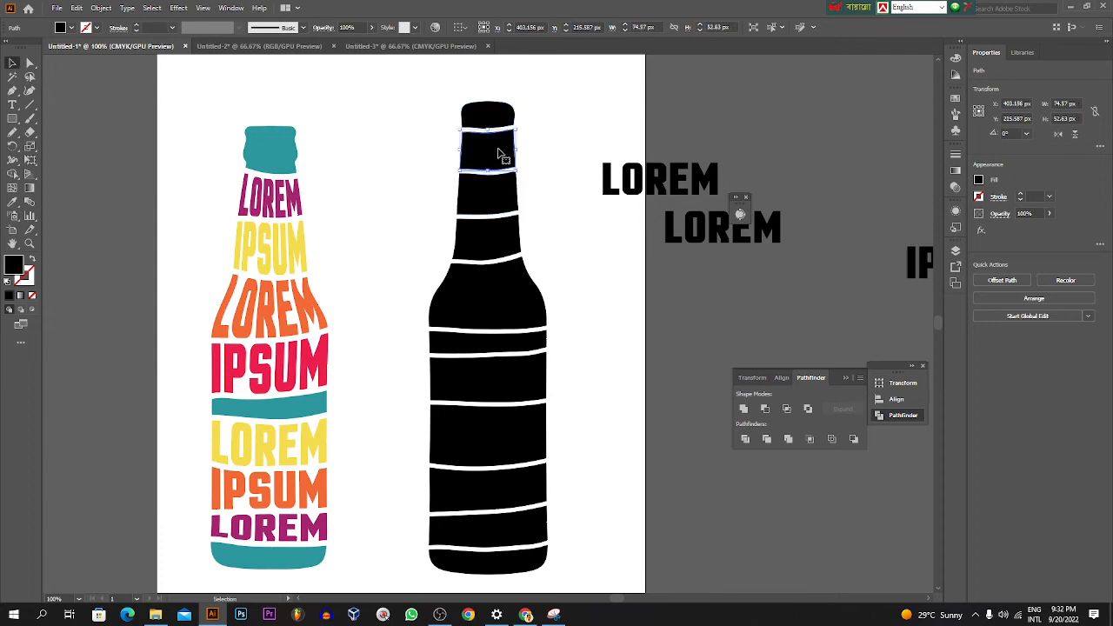
# Step: Move the upper LOREM text beside the band just below the cap and convert it to outlines
pyautogui.click(631, 183)
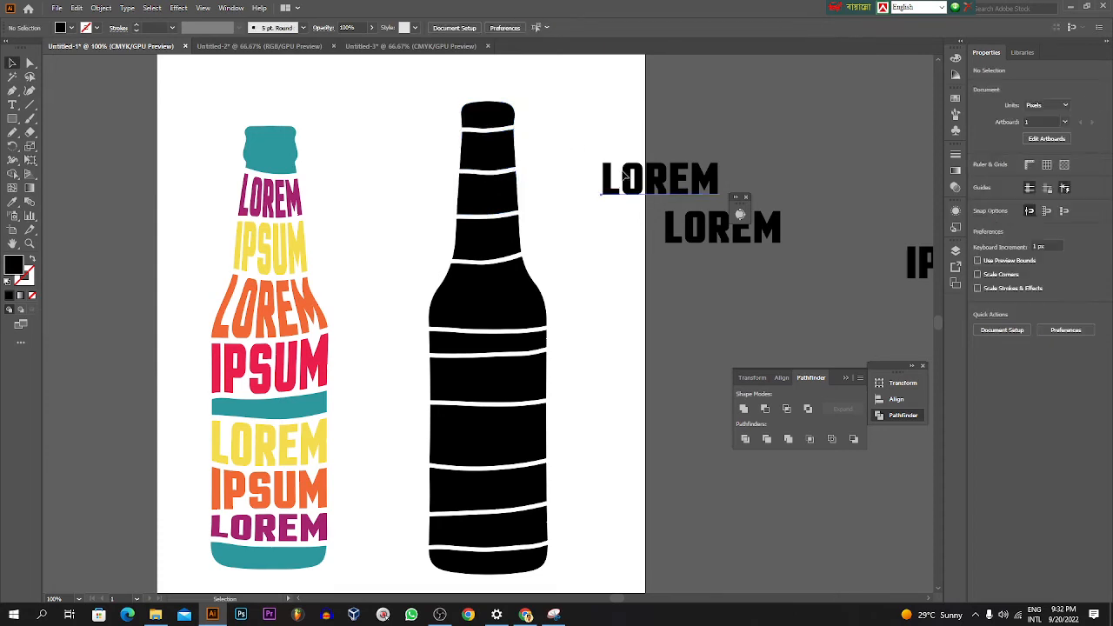
pyautogui.moveTo(631, 183); pyautogui.dragTo(587, 155)
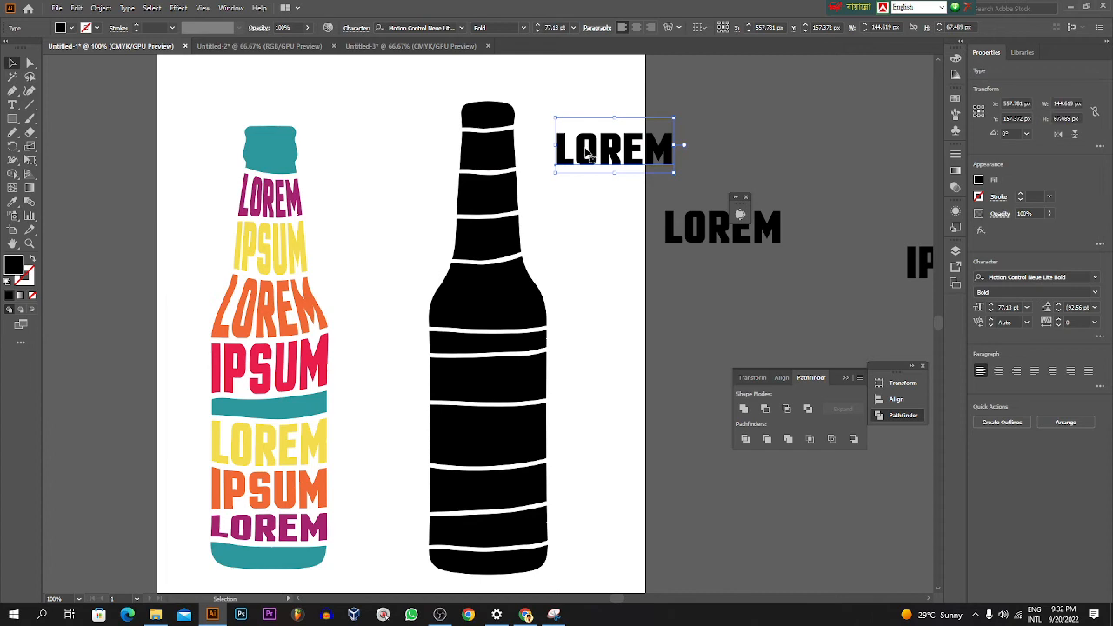
pyautogui.rightClick(587, 153)
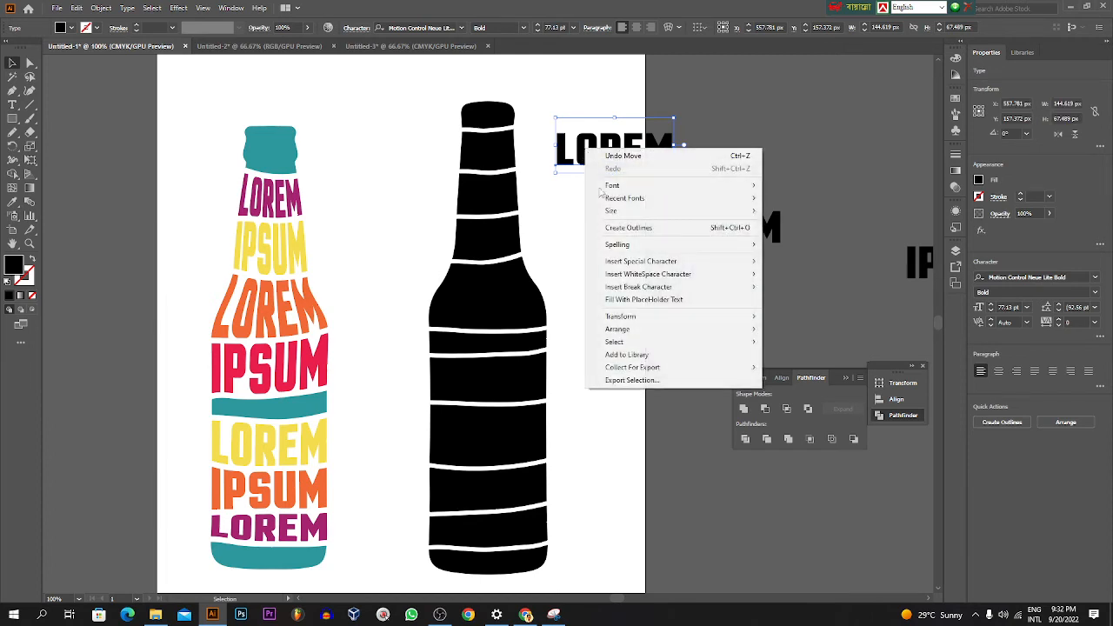
pyautogui.click(623, 231)
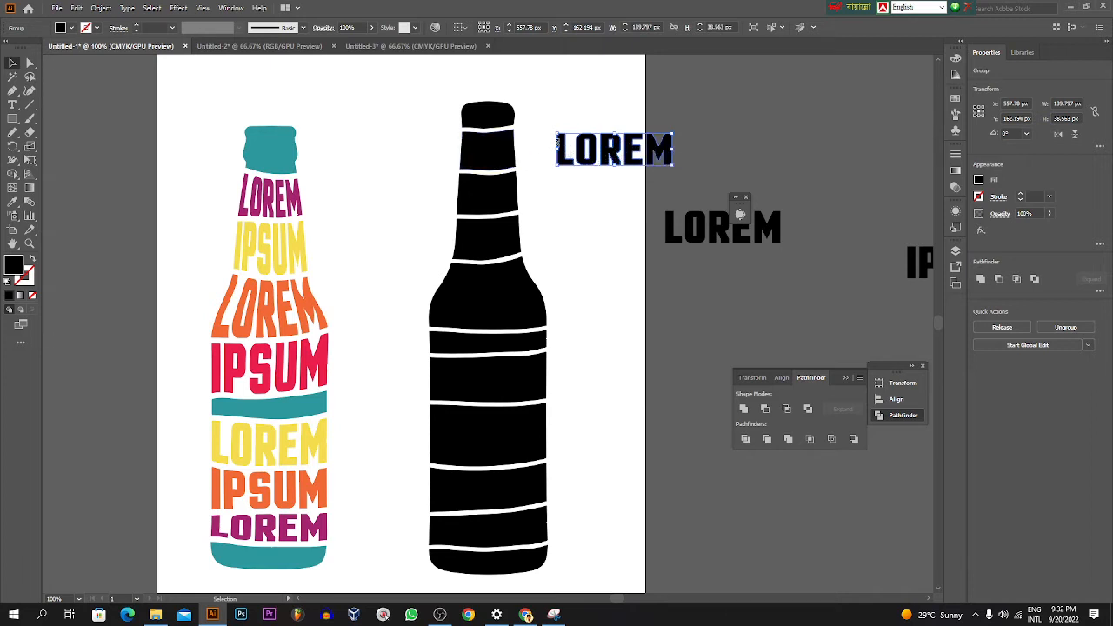
pyautogui.keyDown('shift'); pyautogui.click(506, 153); pyautogui.keyUp('shift')
pyautogui.click(557, 193)
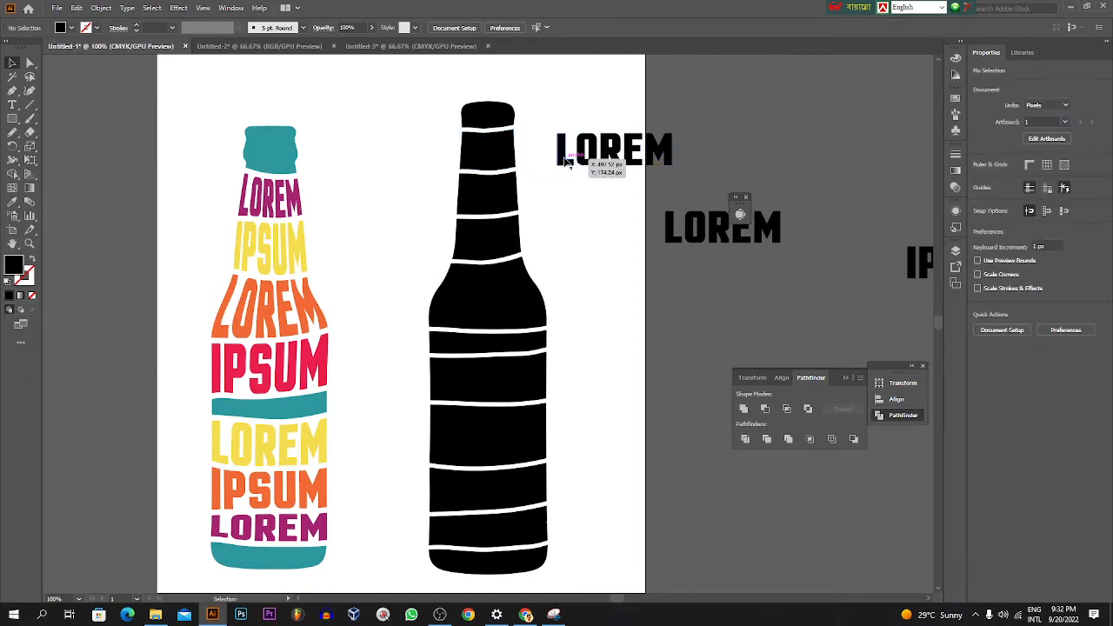
pyautogui.click(566, 161)
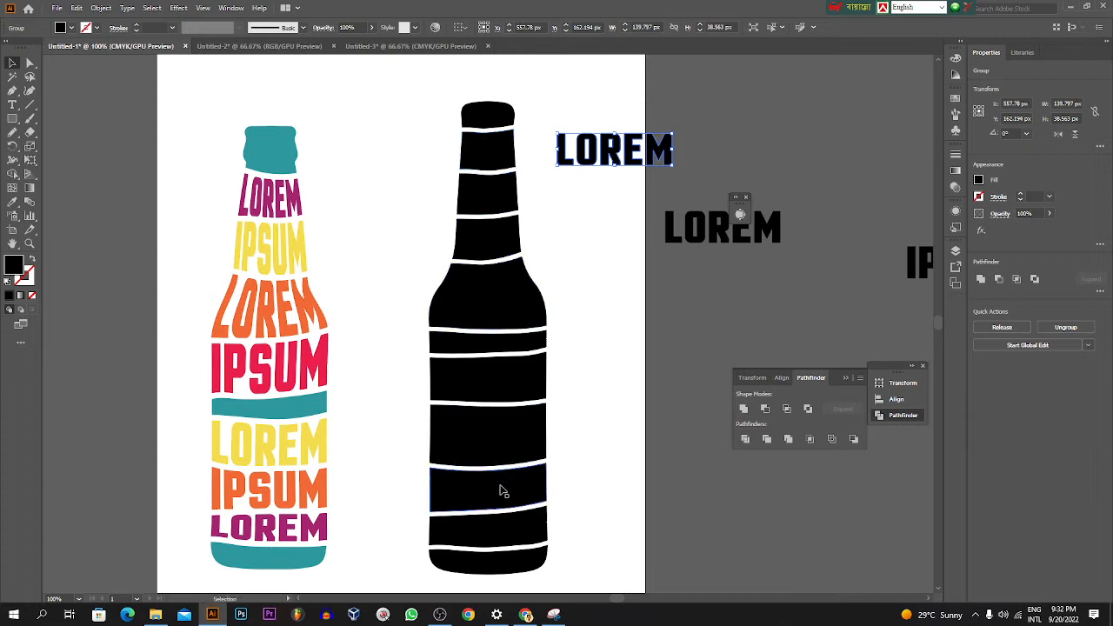
pyautogui.click(384, 615)
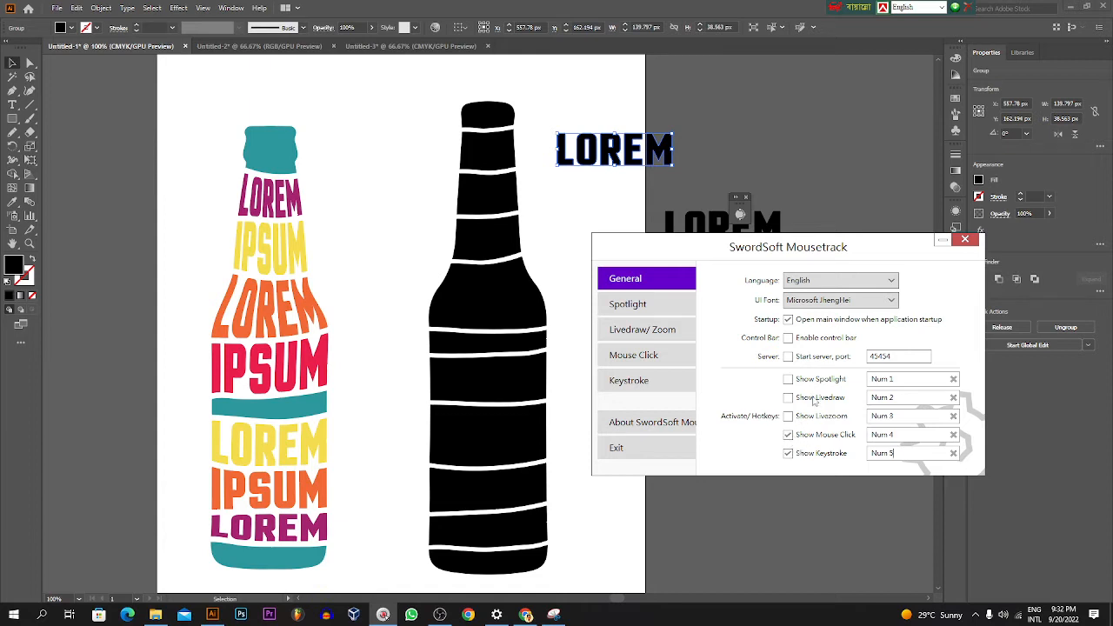
pyautogui.click(941, 240)
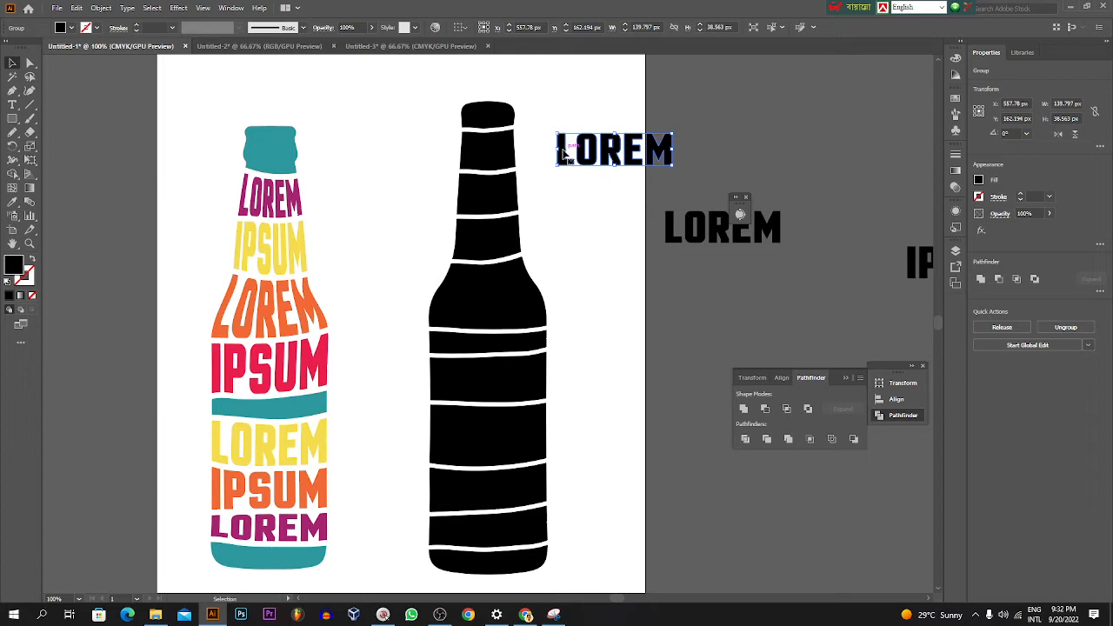
# Step: Fit the outlined LOREM into the neck band just below the cap with Envelope Distort, Make with Top Object
pyautogui.press('shift')
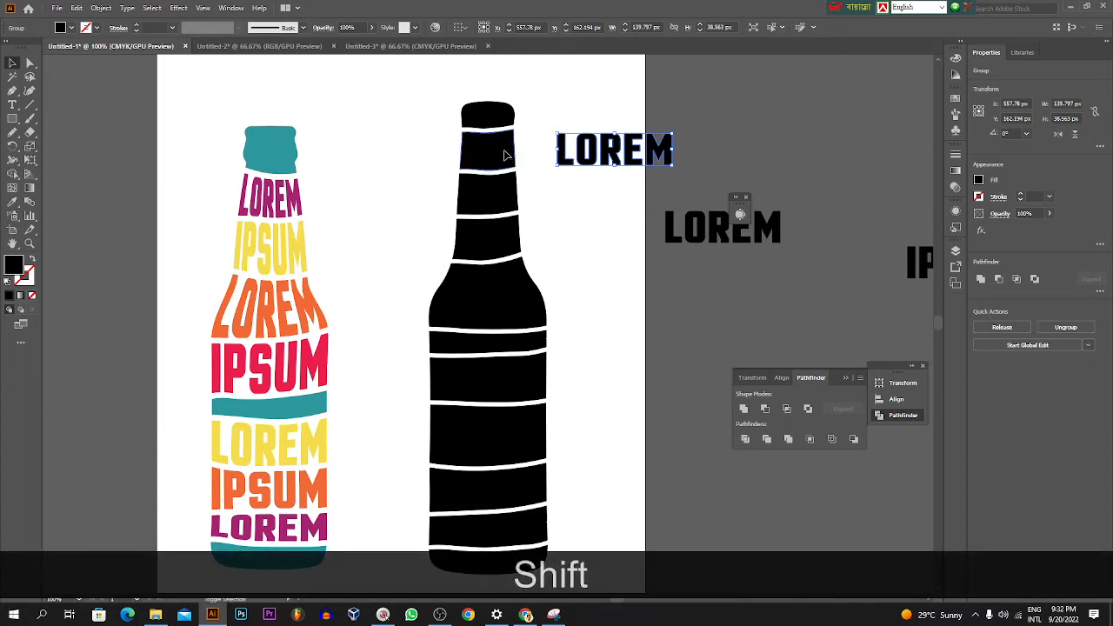
pyautogui.keyDown('shift'); pyautogui.click(505, 154); pyautogui.keyUp('shift')
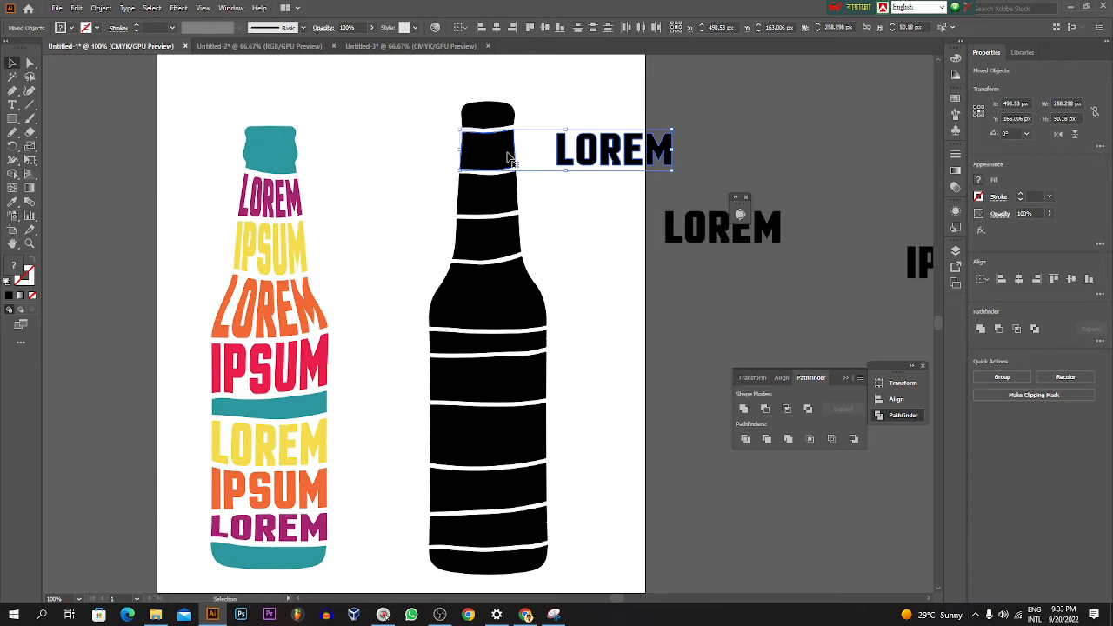
pyautogui.click(102, 8)
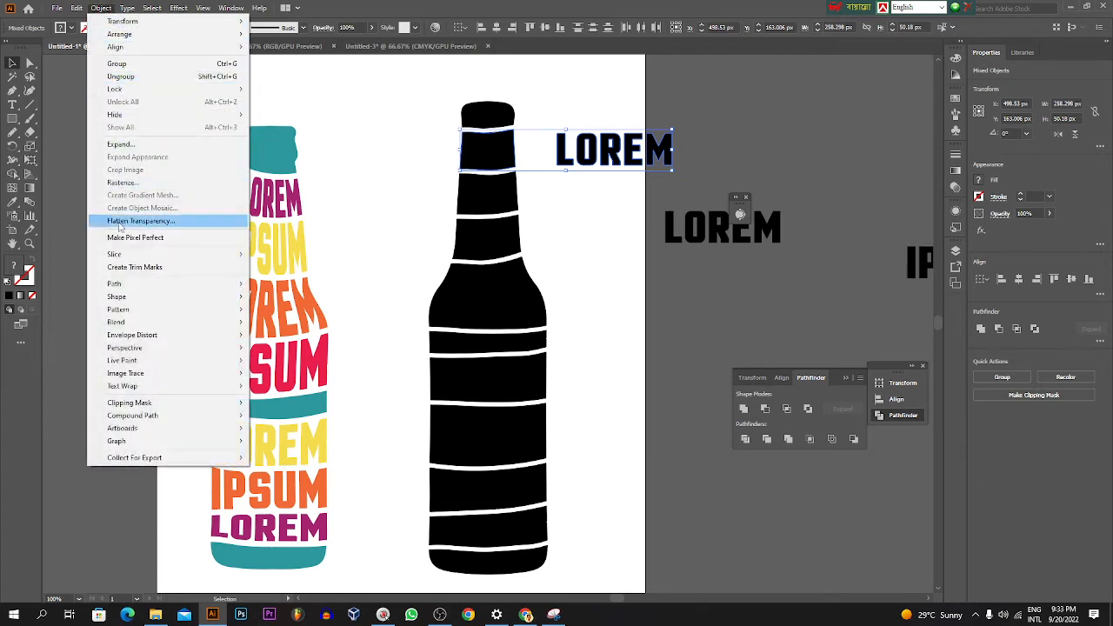
pyautogui.click(101, 8)
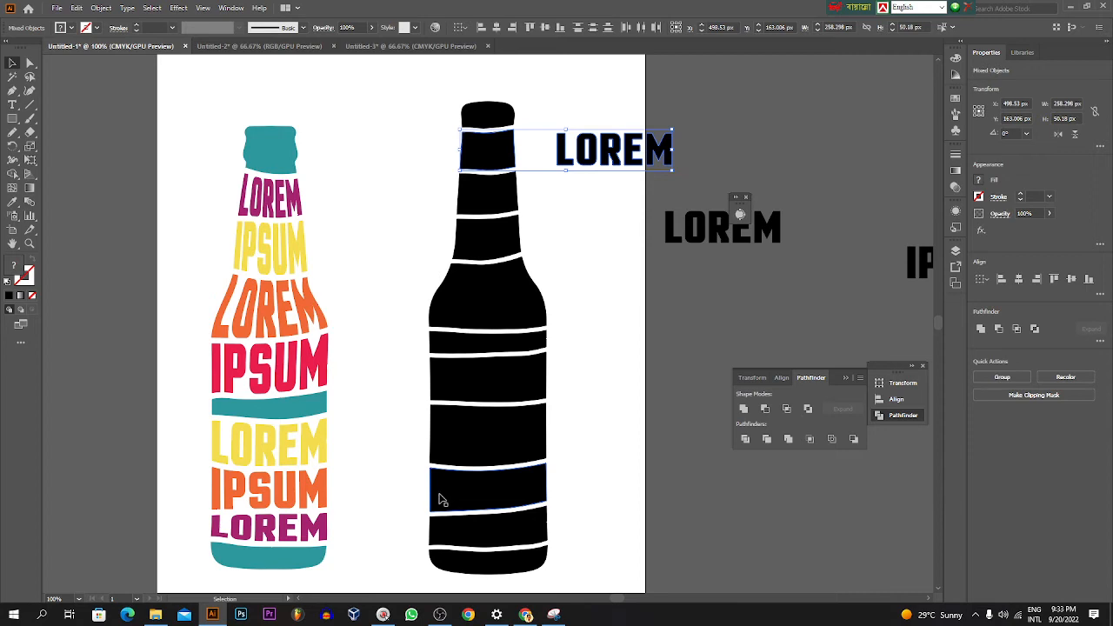
pyautogui.press('KP_3')
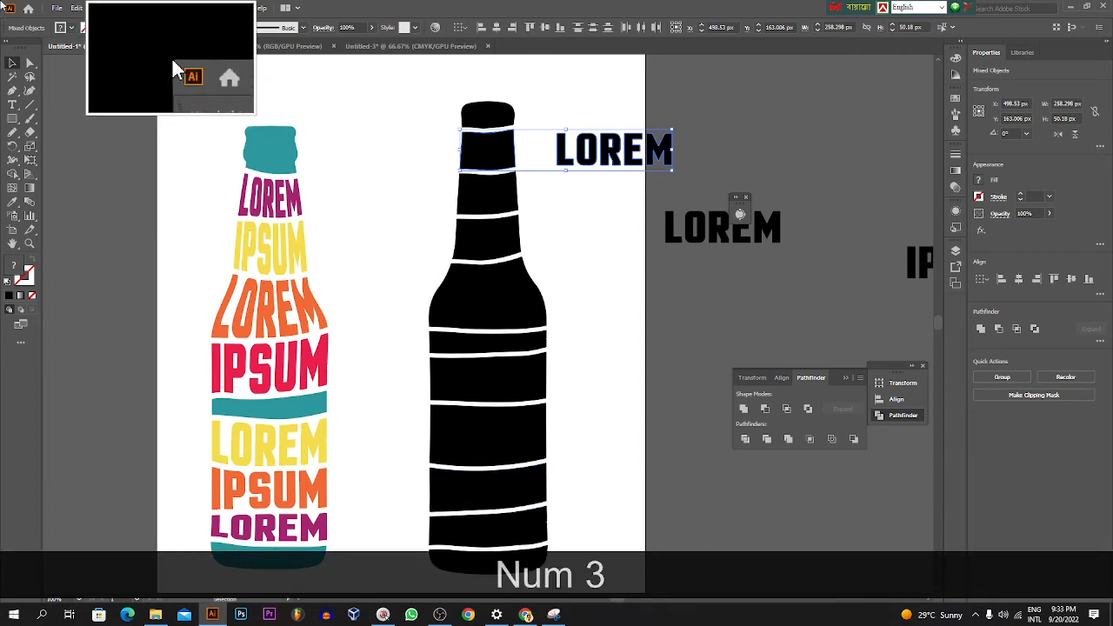
pyautogui.click(101, 8)
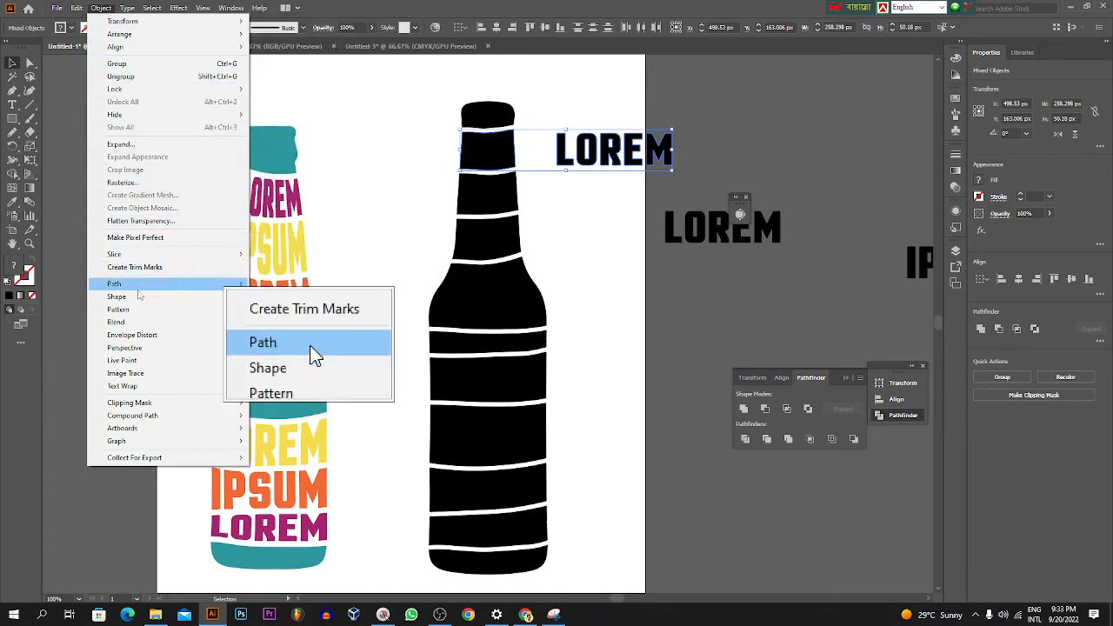
pyautogui.moveTo(145, 339)
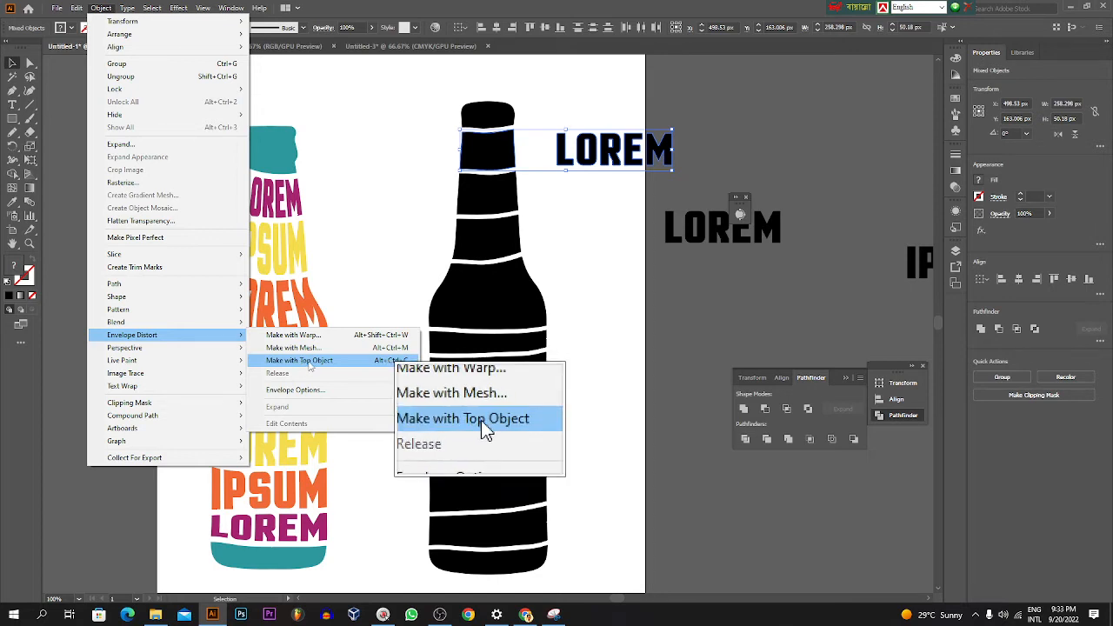
pyautogui.click(330, 364)
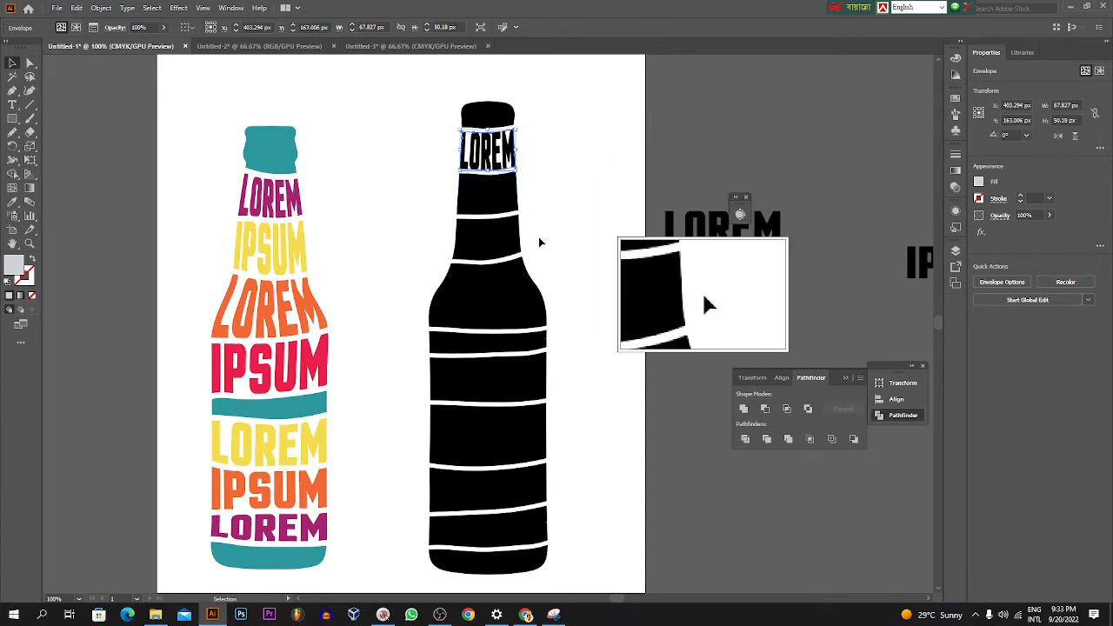
# Step: Duplicate the remaining LOREM text near the artboard's right edge and convert both copies to outlines
pyautogui.moveTo(681, 239); pyautogui.dragTo(650, 214)
pyautogui.press('alt')
pyautogui.rightClick(642, 200)
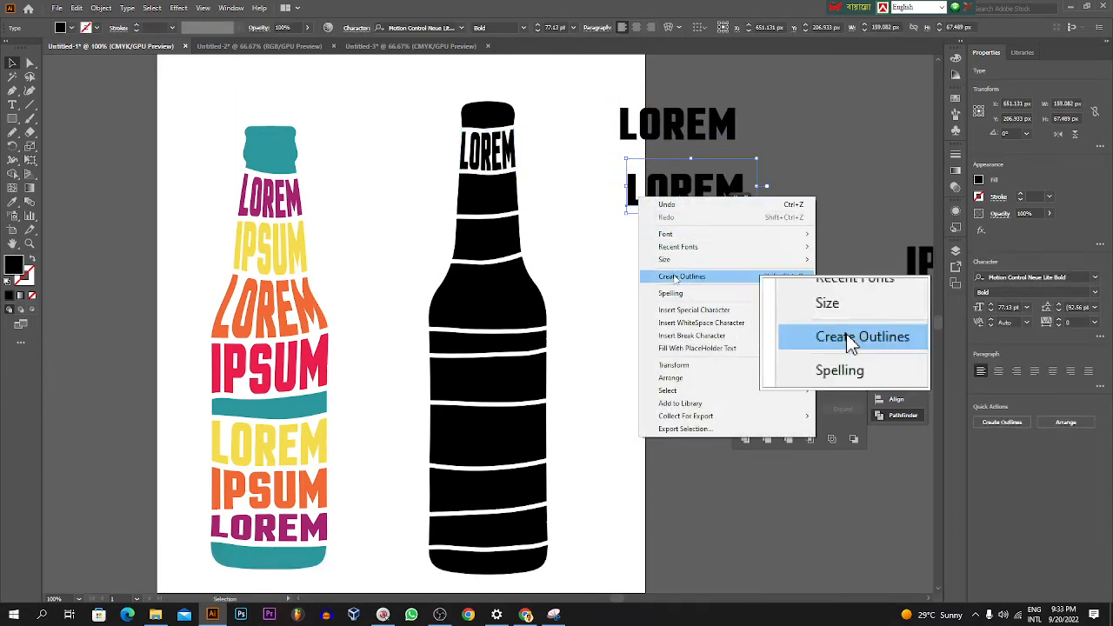
pyautogui.click(661, 276)
pyautogui.rightClick(651, 131)
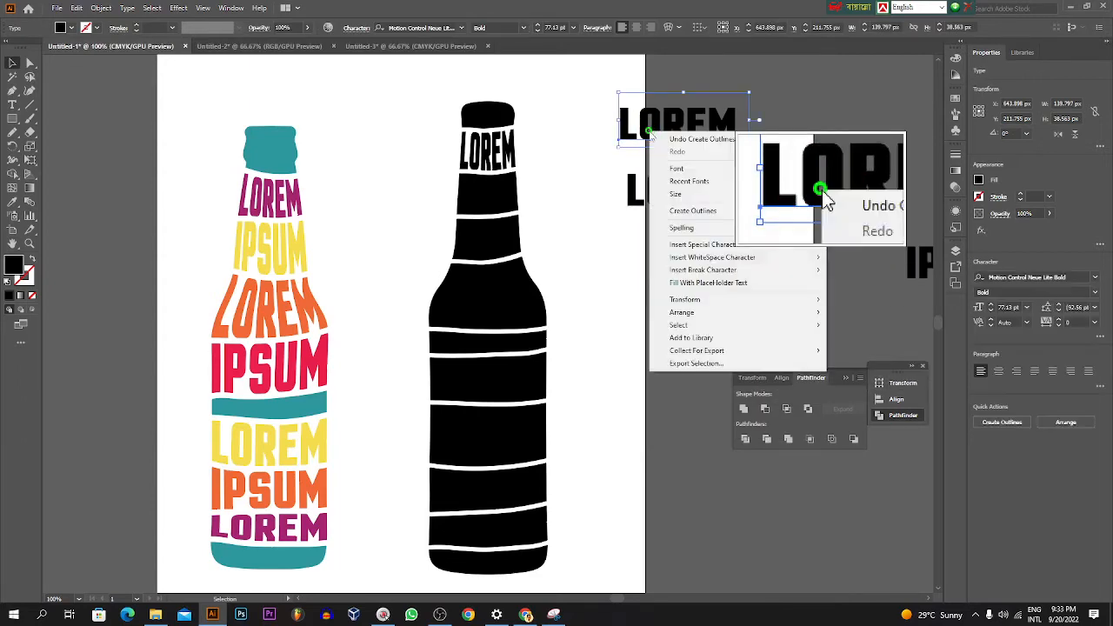
pyautogui.click(693, 211)
pyautogui.click(658, 241)
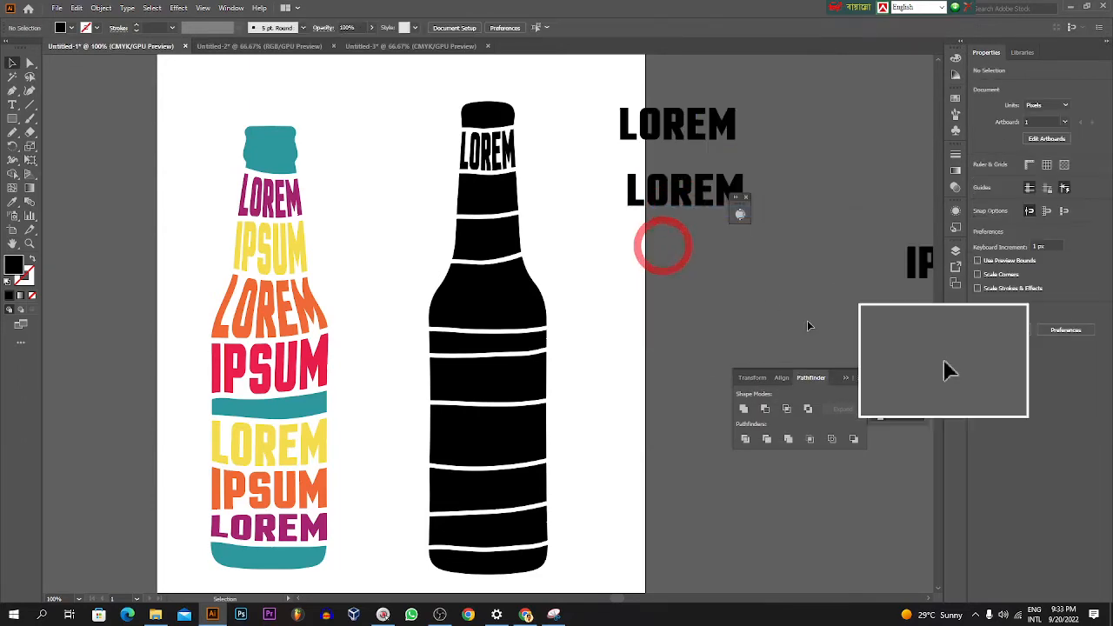
pyautogui.click(735, 202)
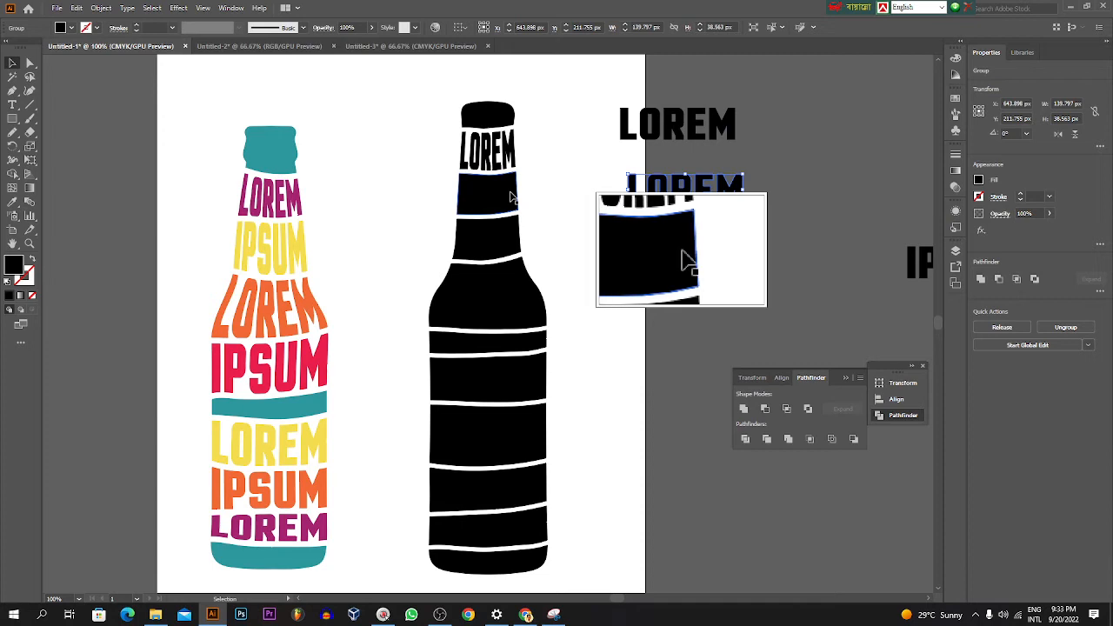
pyautogui.keyDown('shift'); pyautogui.click(514, 196); pyautogui.keyUp('shift')
pyautogui.click(621, 256)
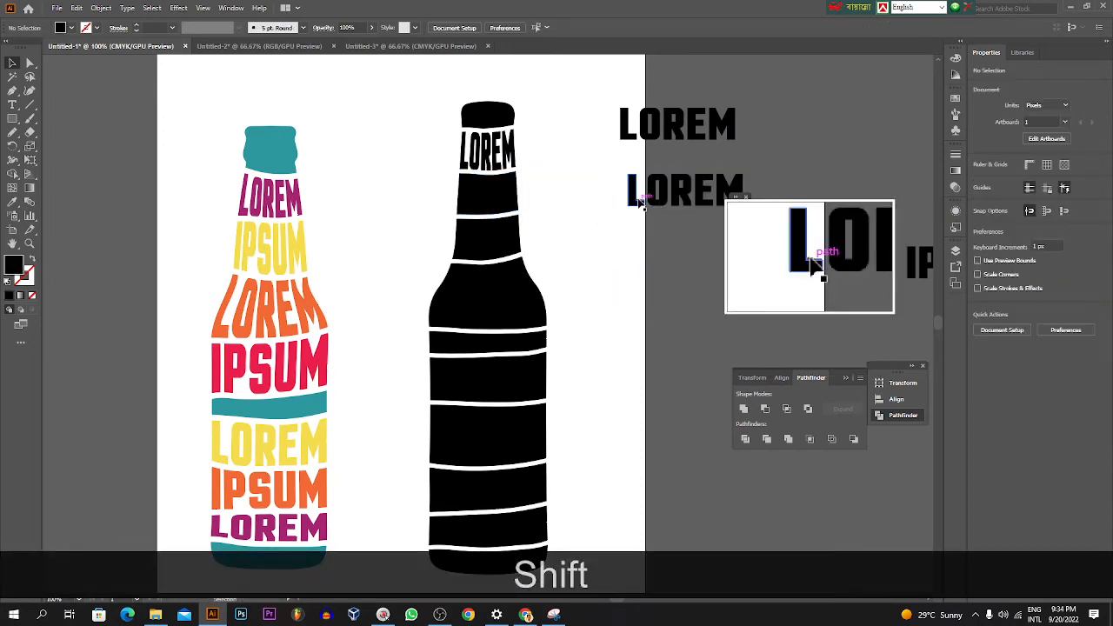
# Step: Move the lower LOREM beside the second neck band and fit it into that band with Envelope Distort, Make with Top Object
pyautogui.moveTo(642, 202); pyautogui.dragTo(567, 206)
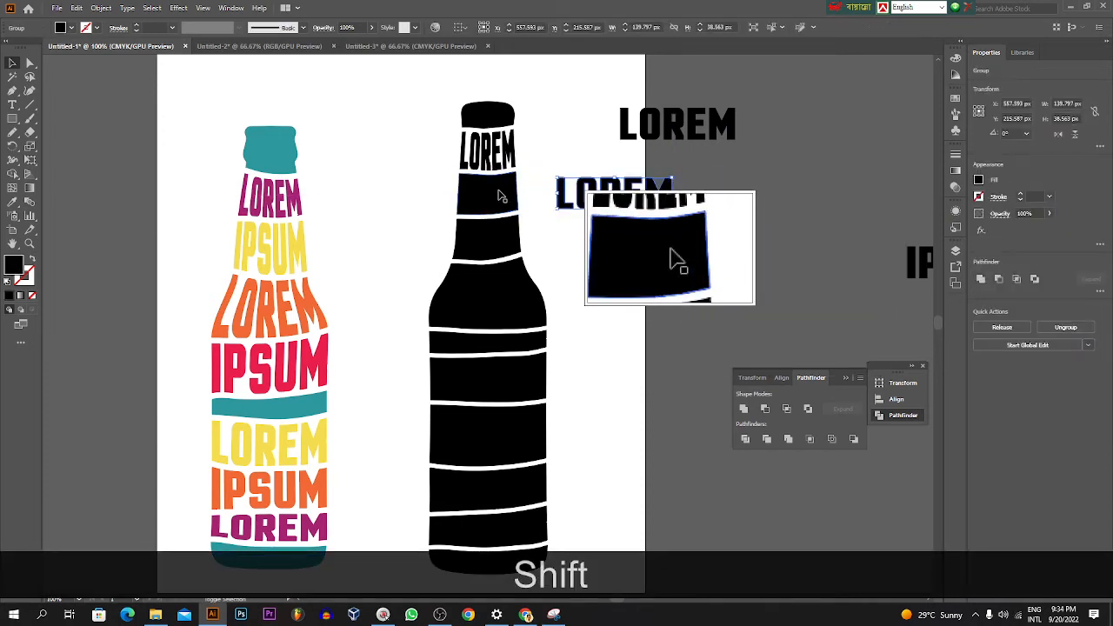
pyautogui.keyDown('shift'); pyautogui.click(500, 194); pyautogui.keyUp('shift')
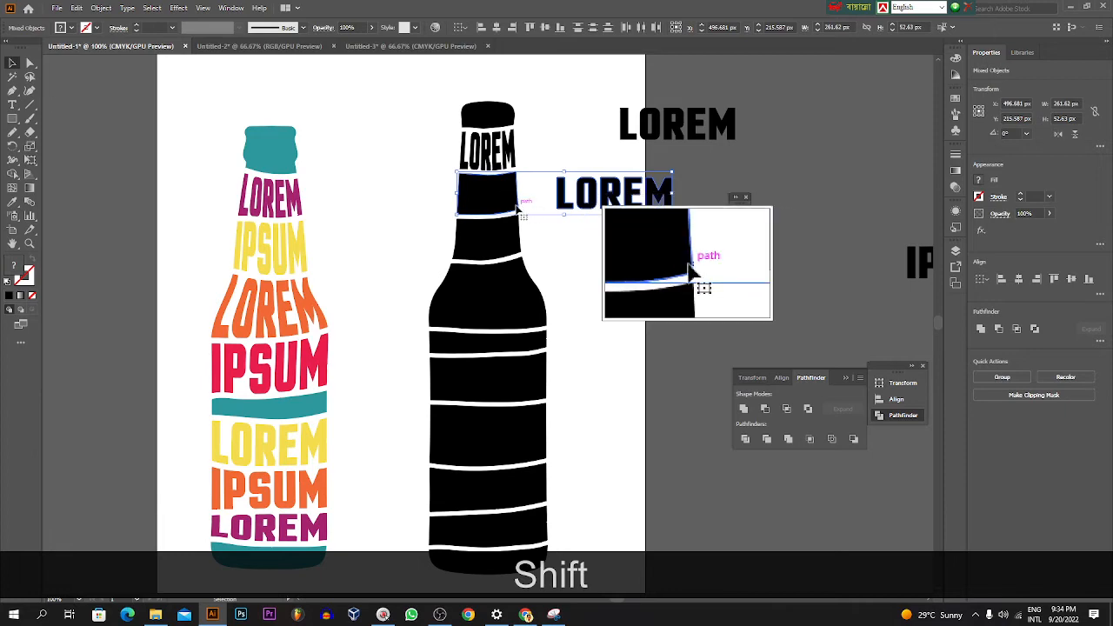
pyautogui.click(100, 8)
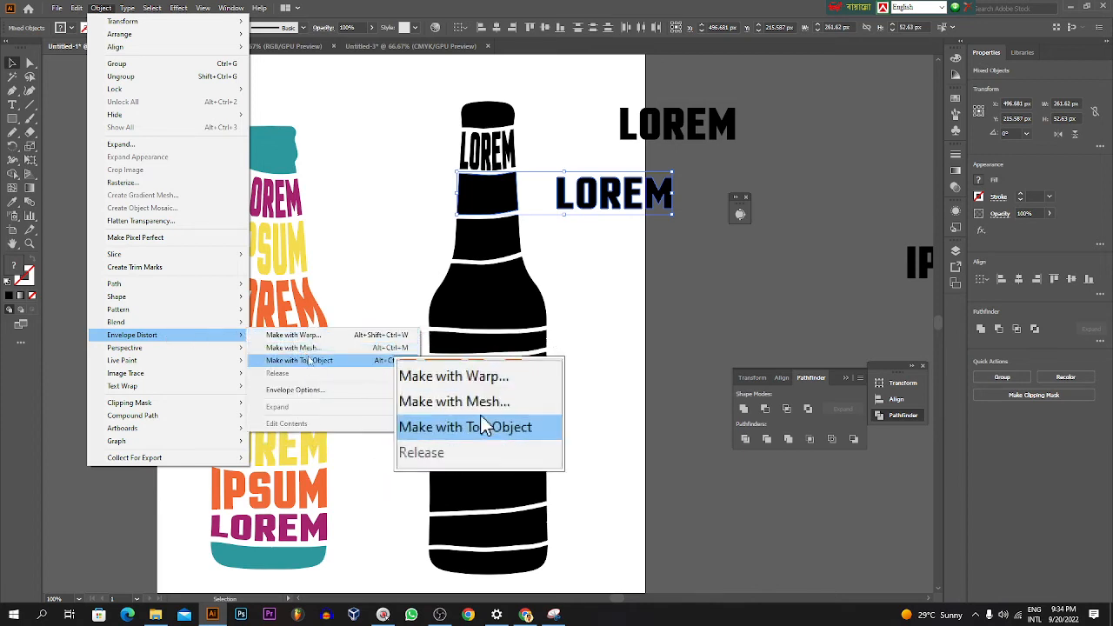
pyautogui.click(304, 362)
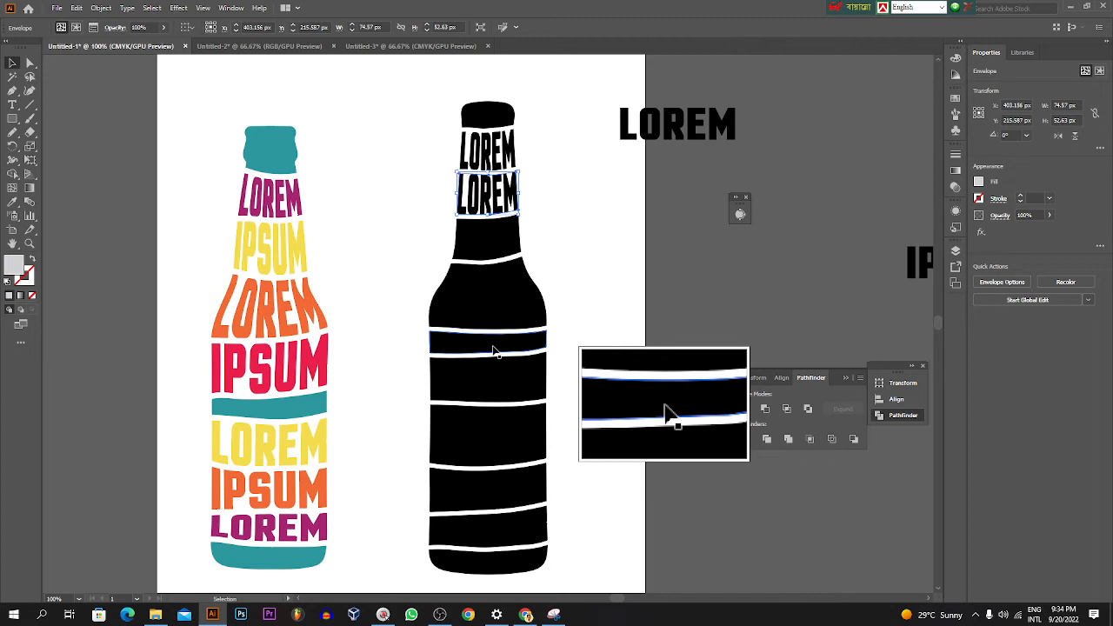
pyautogui.press('KP_3')
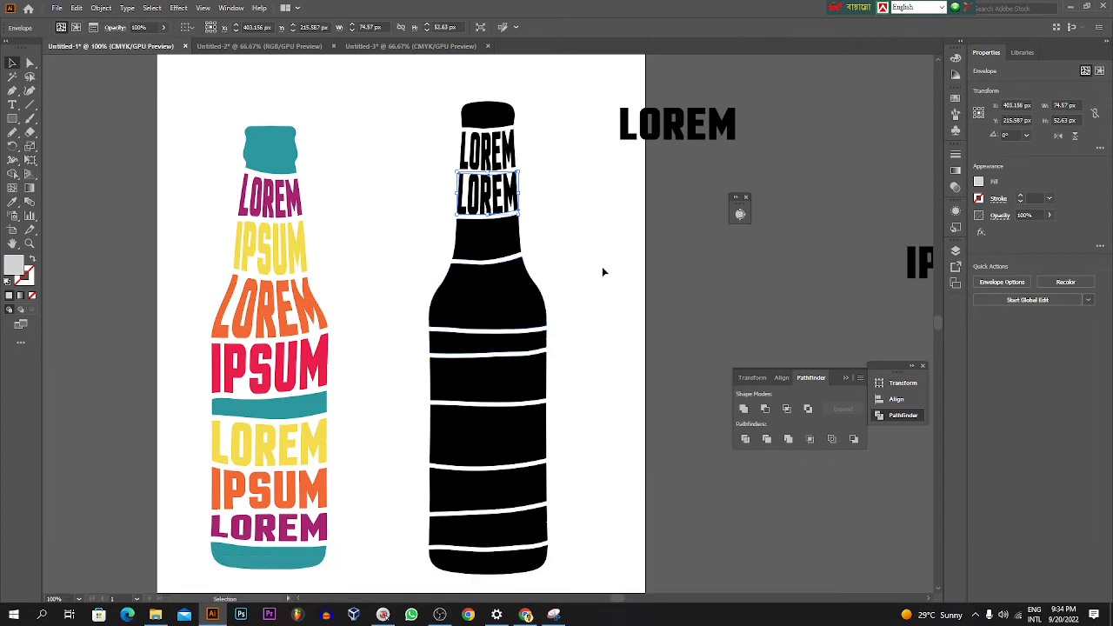
# Step: Bring the IPSUM text from outside the artboard to beside the third neck band and convert it to outlines
pyautogui.press('ctrl')
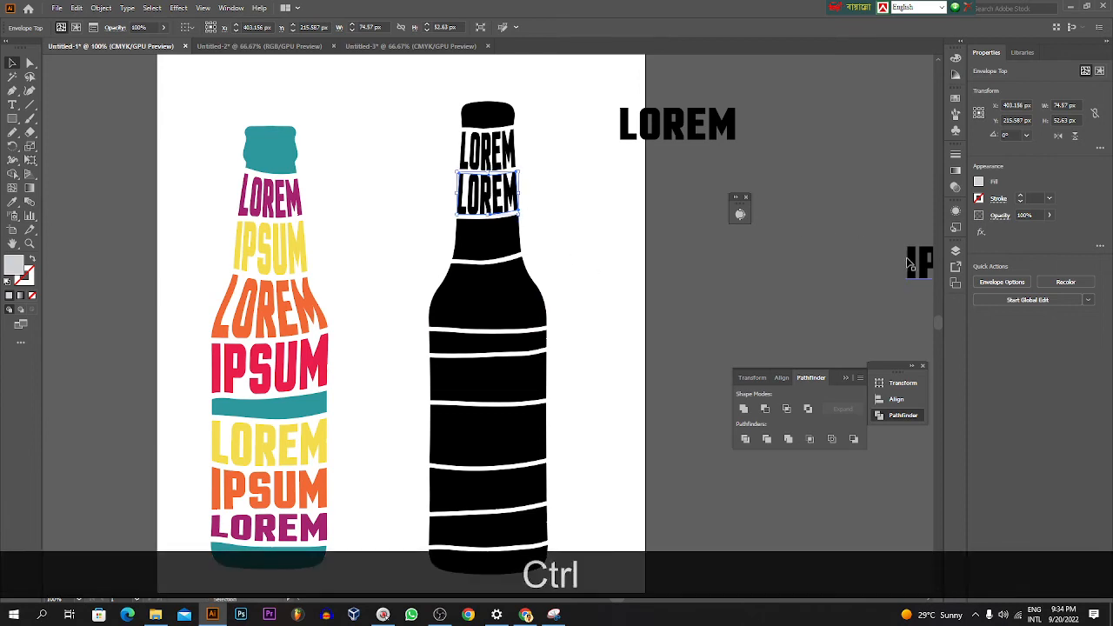
pyautogui.moveTo(914, 263); pyautogui.dragTo(606, 209)
pyautogui.rightClick(593, 224)
pyautogui.click(639, 296)
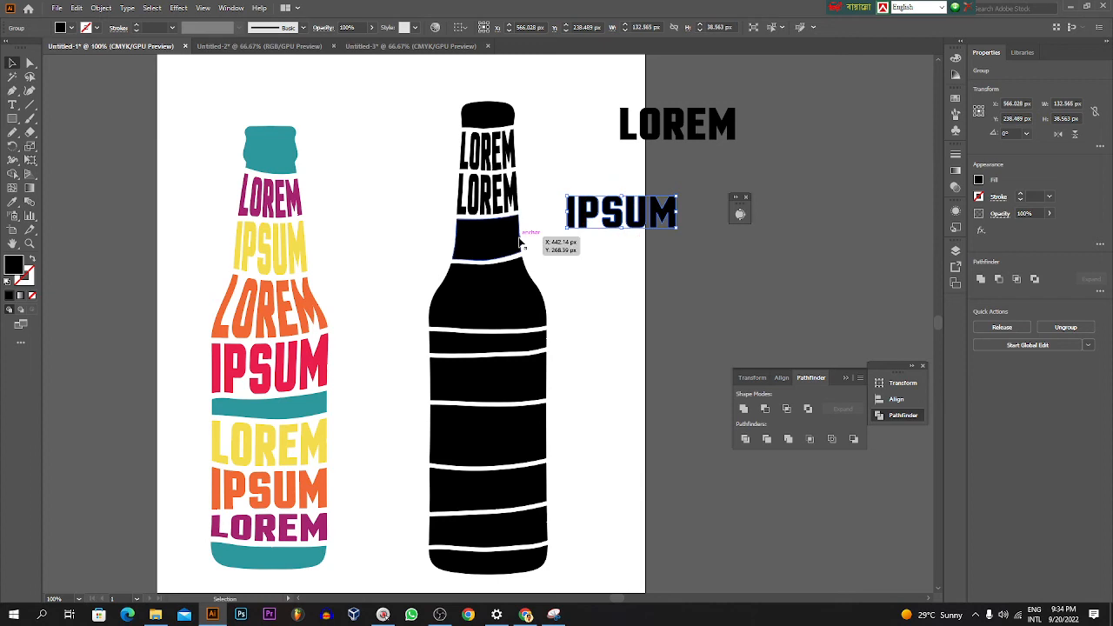
# Step: Fit the outlined IPSUM into the third neck band with Envelope Distort, Make with Top Object
pyautogui.press('shift')
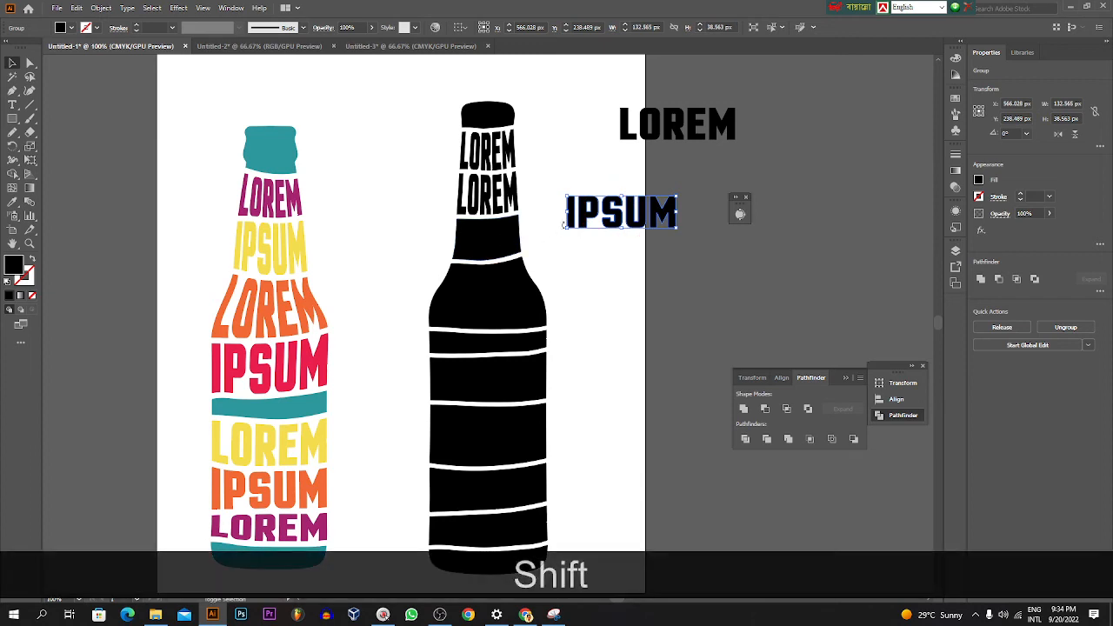
pyautogui.keyDown('shift'); pyautogui.click(489, 239); pyautogui.keyUp('shift')
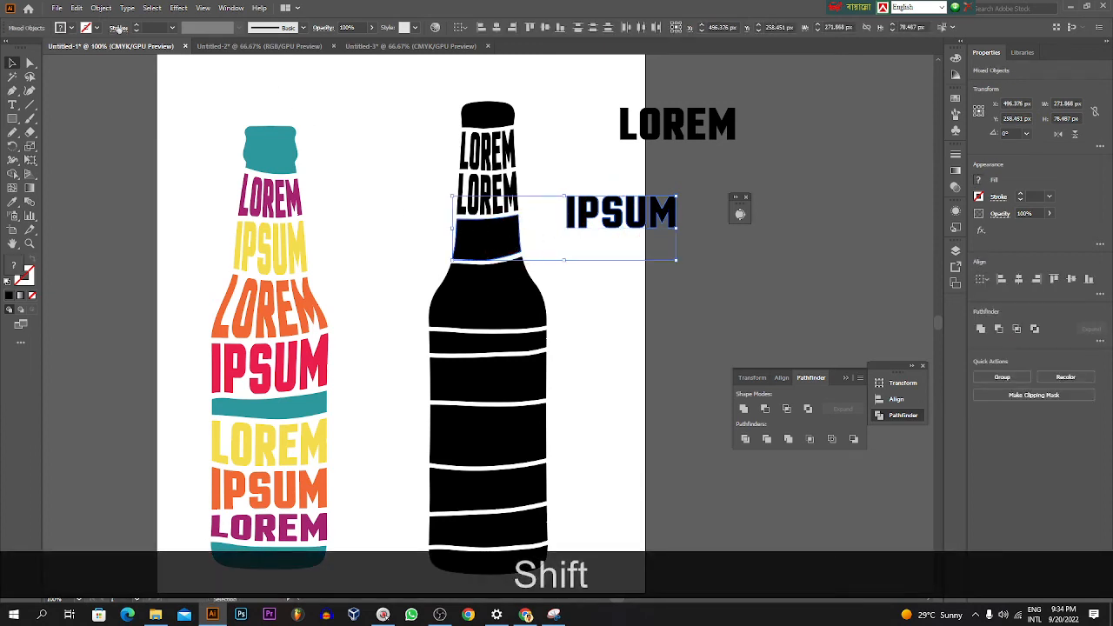
pyautogui.click(103, 9)
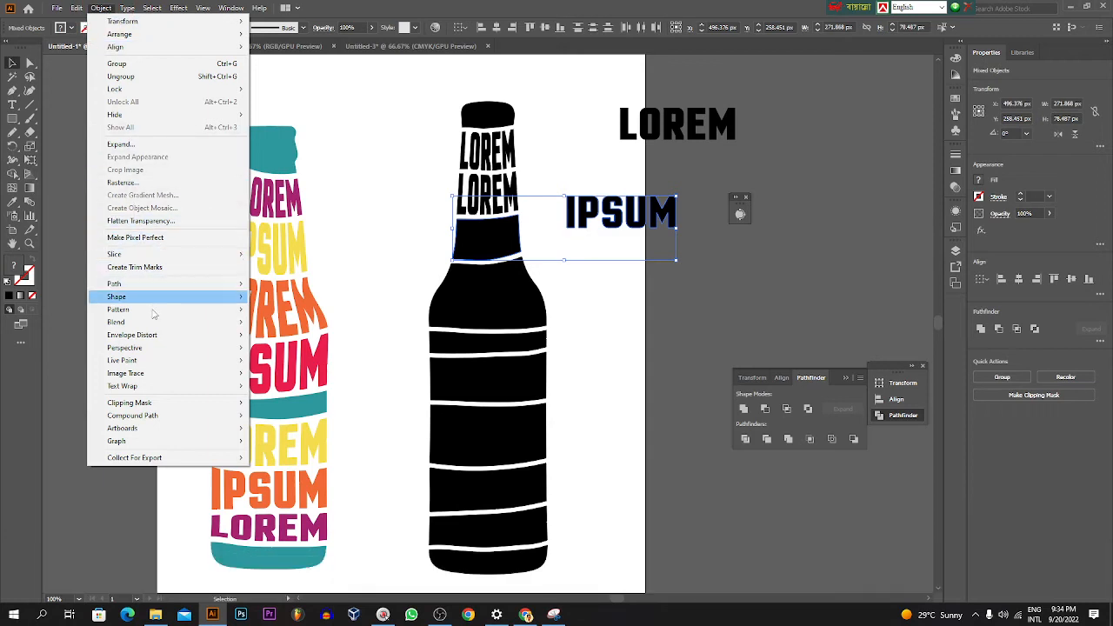
pyautogui.moveTo(193, 342)
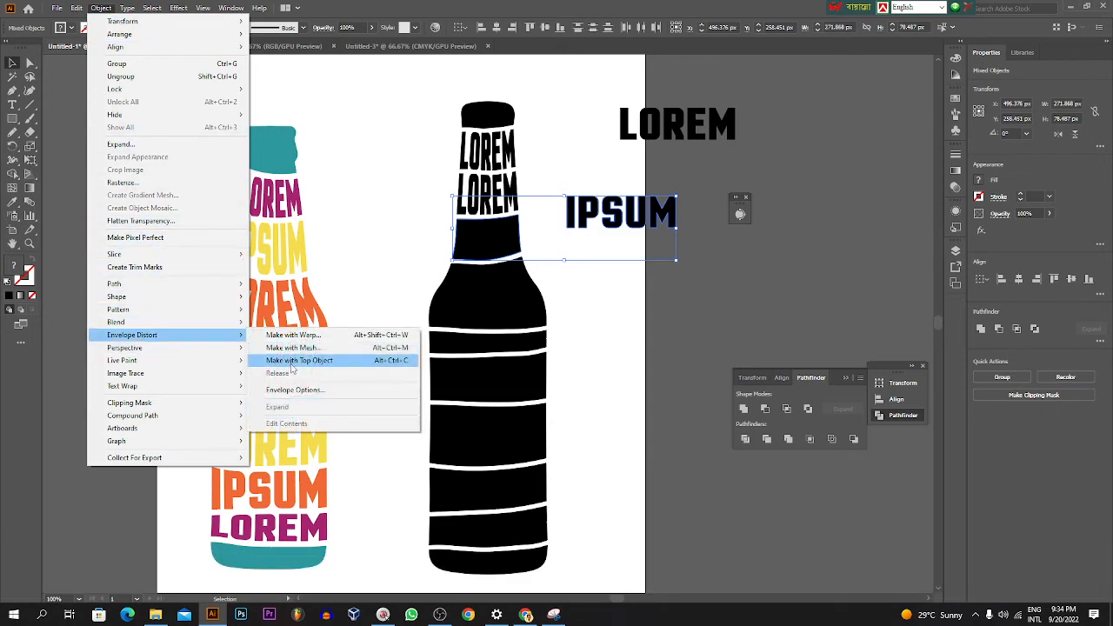
pyautogui.click(401, 363)
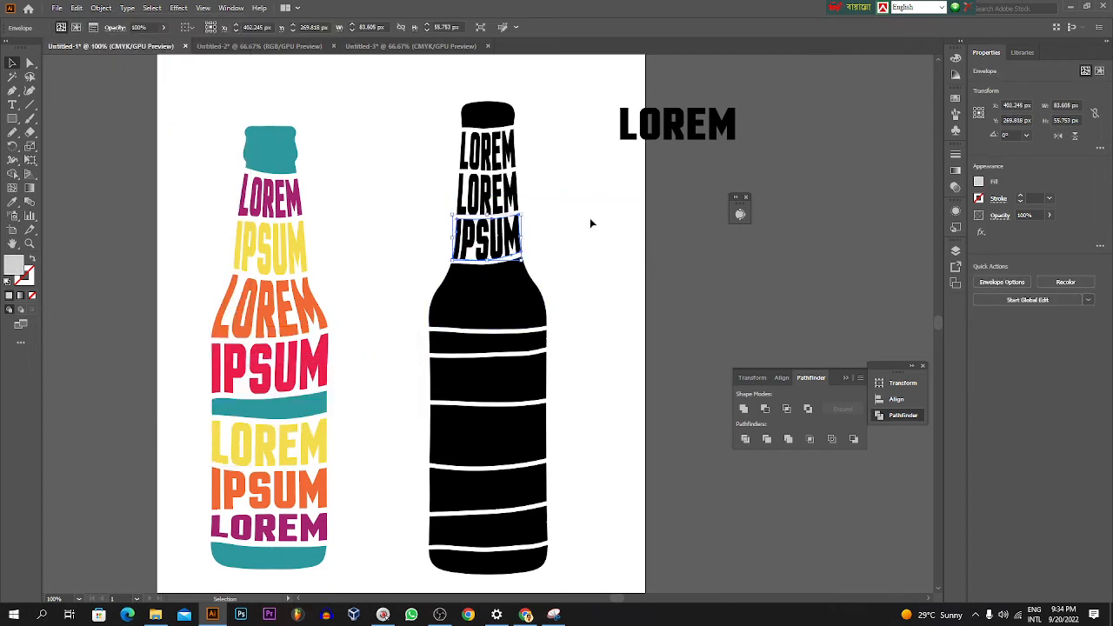
# Step: Shift the spare LOREM slightly downward, and undo both this move and the IPSUM envelope distortion
pyautogui.click(590, 223)
pyautogui.moveTo(641, 135); pyautogui.dragTo(626, 173)
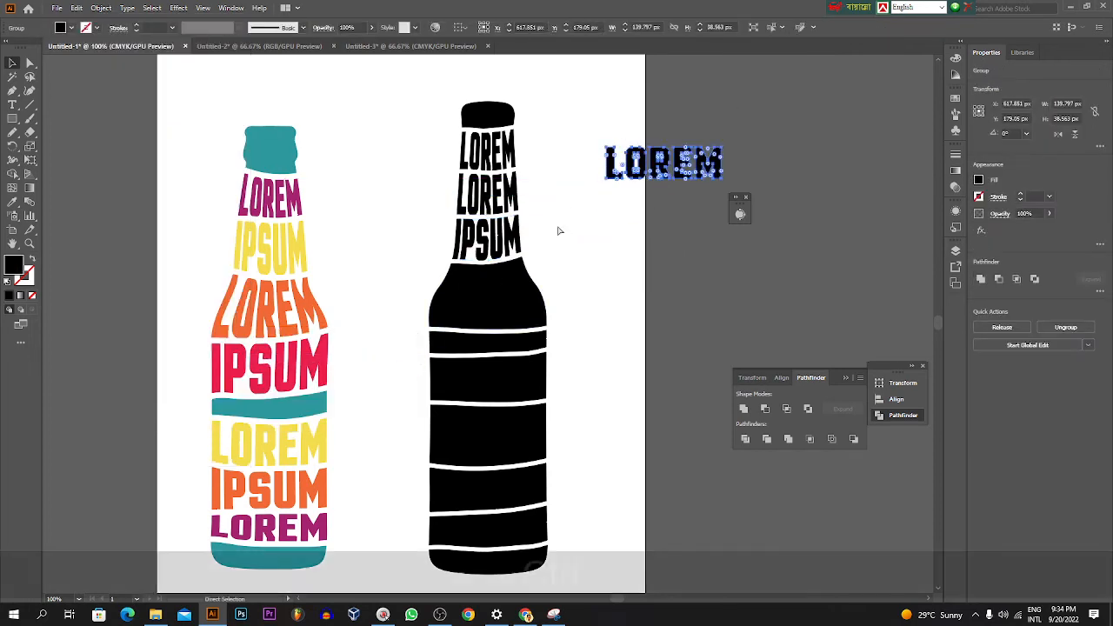
pyautogui.hotkey('ctrl', 'z')
pyautogui.hotkey('ctrl', 'z')
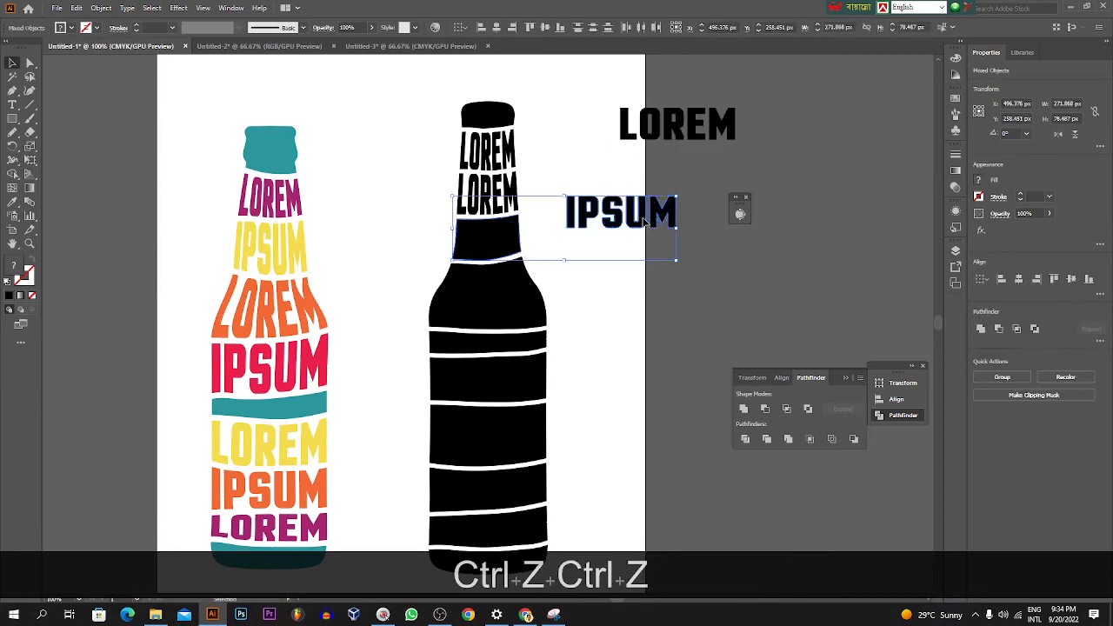
# Step: Duplicate the outlined IPSUM below itself, and fit the original into the third neck band with Envelope Distort, Make with Top Object
pyautogui.click(645, 223)
pyautogui.moveTo(648, 228); pyautogui.dragTo(708, 287)
pyautogui.click(621, 213)
pyautogui.keyDown('shift'); pyautogui.click(492, 247); pyautogui.keyUp('shift')
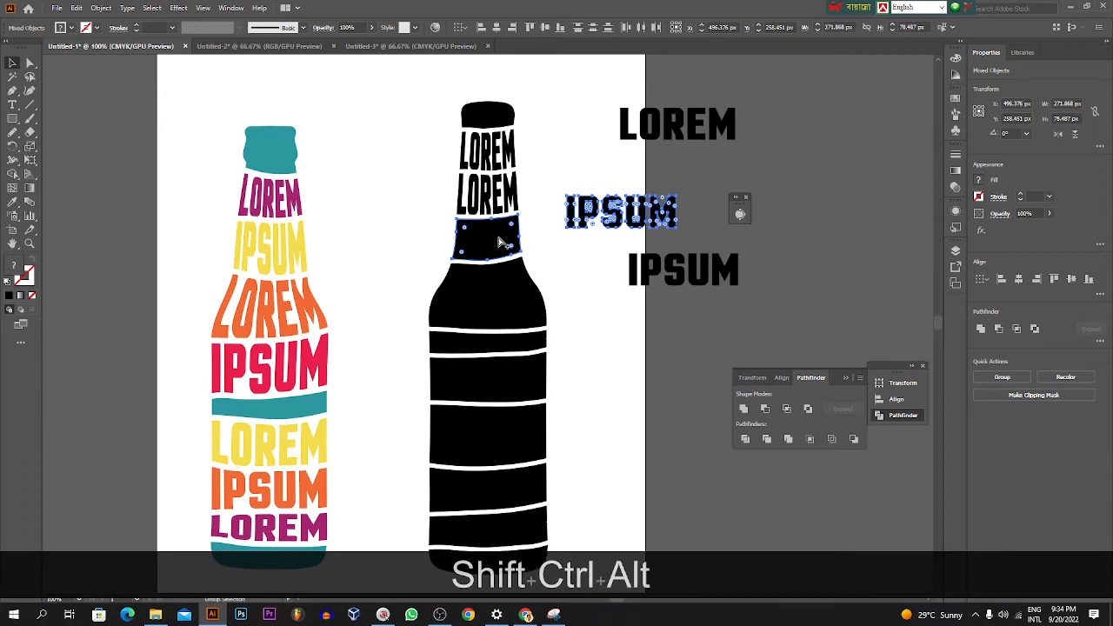
pyautogui.hotkey('ctrl', 'shift', 'alt', 'c')
# Step: Move the spare LOREM beside the shoulder band, try fitting it with Envelope Distort, Make with Top Object, and undo the distortion
pyautogui.moveTo(671, 137); pyautogui.dragTo(622, 338)
pyautogui.keyDown('shift'); pyautogui.click(524, 293); pyautogui.keyUp('shift')
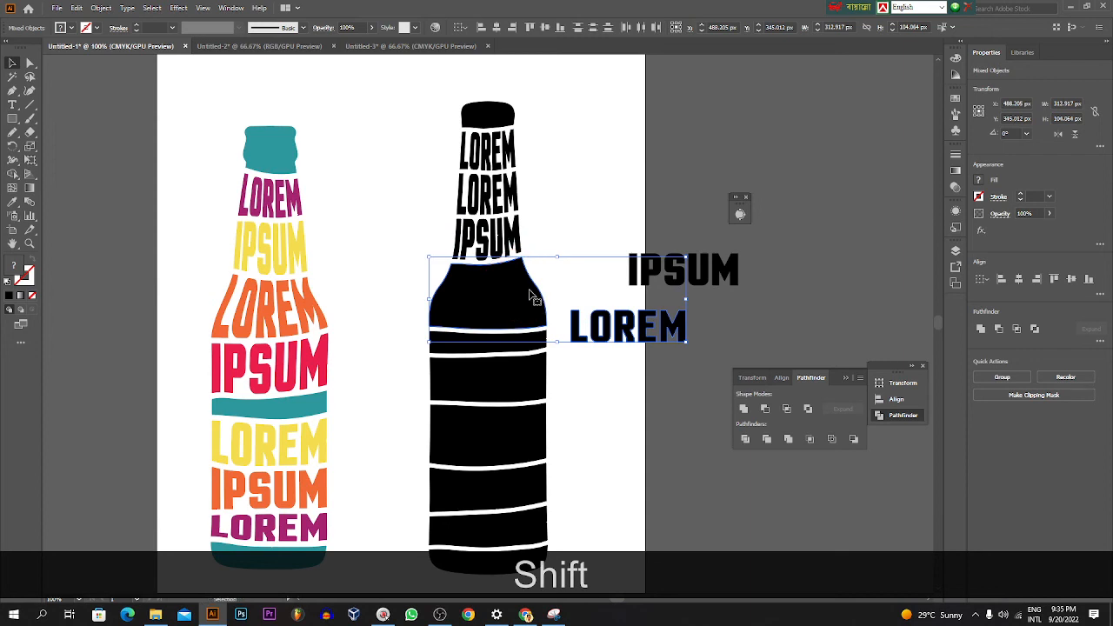
pyautogui.hotkey('ctrl', 'alt', 'c')
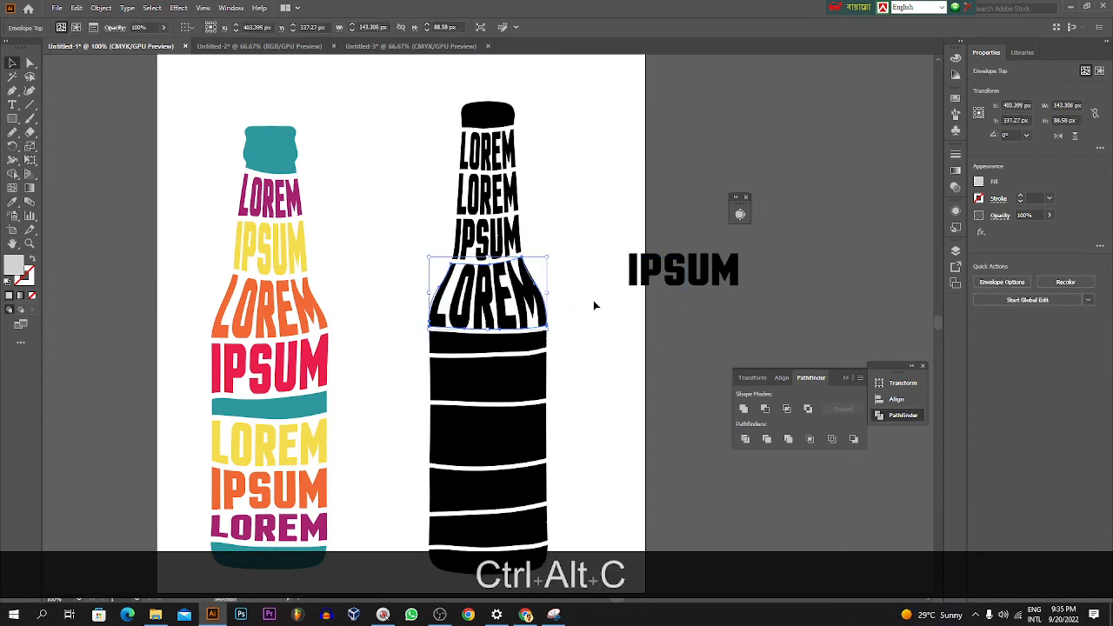
pyautogui.click(633, 287)
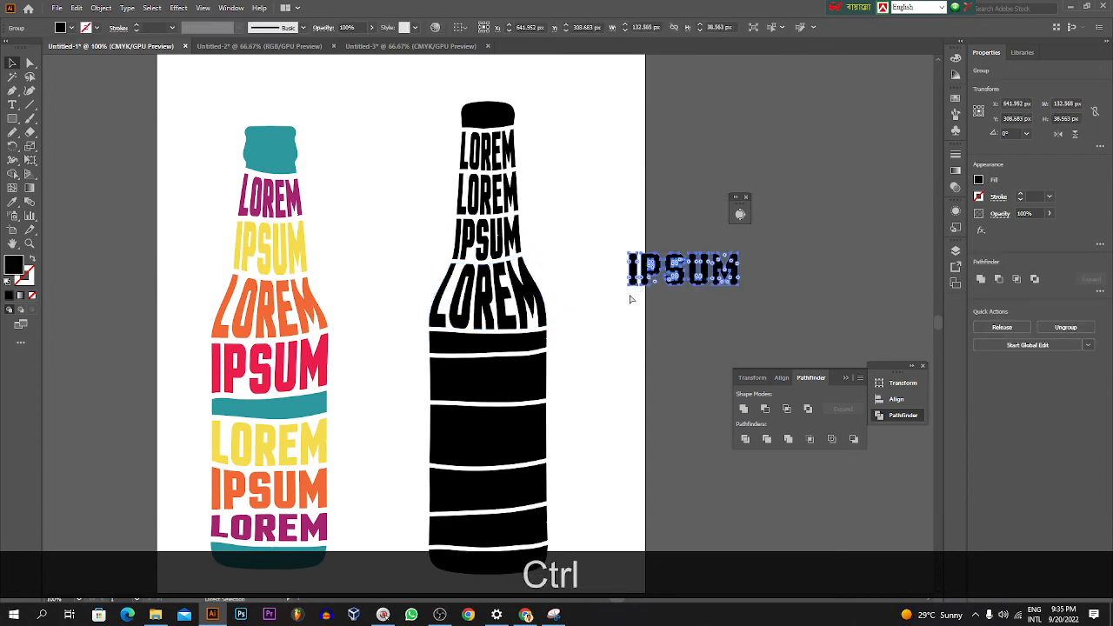
pyautogui.hotkey('ctrl', 'z')
# Step: Duplicate the LOREM above the spare IPSUM, and fit the original into the shoulder band with Envelope Distort, Make with Top Object
pyautogui.click(617, 347)
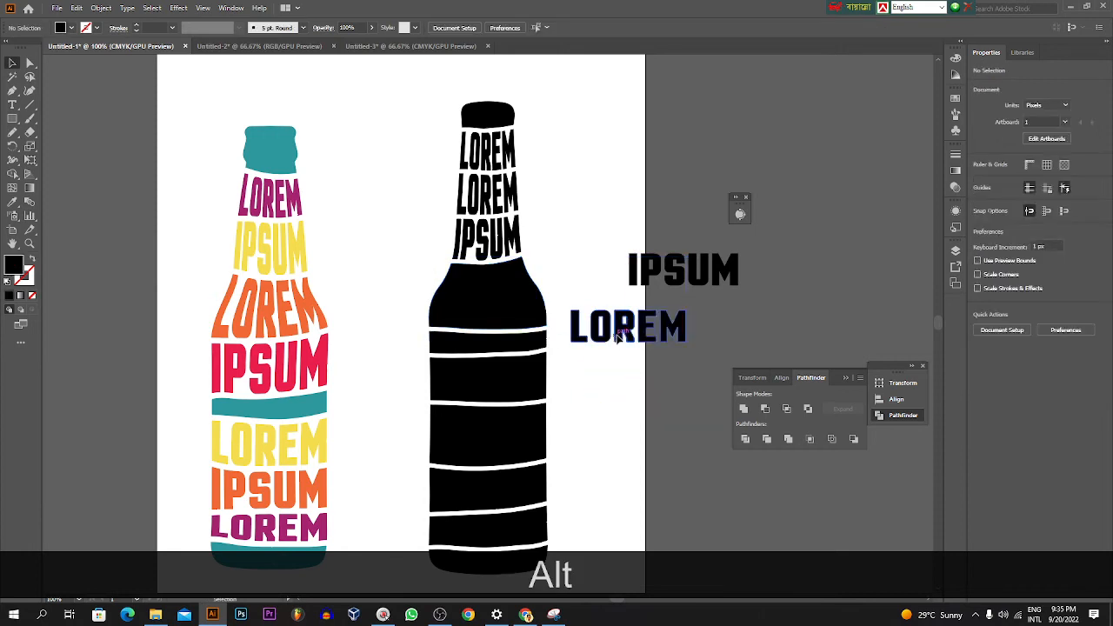
pyautogui.moveTo(615, 338); pyautogui.dragTo(628, 219)
pyautogui.click(602, 322)
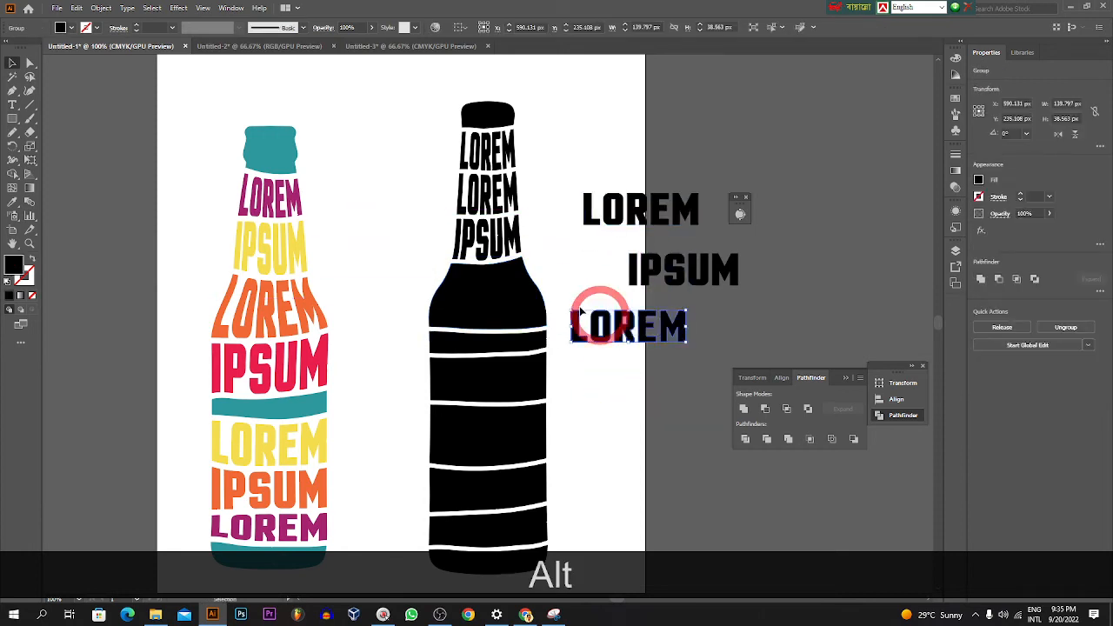
pyautogui.keyDown('shift'); pyautogui.click(533, 297); pyautogui.keyUp('shift')
pyautogui.hotkey('ctrl', 'alt', 'shift', 'c')
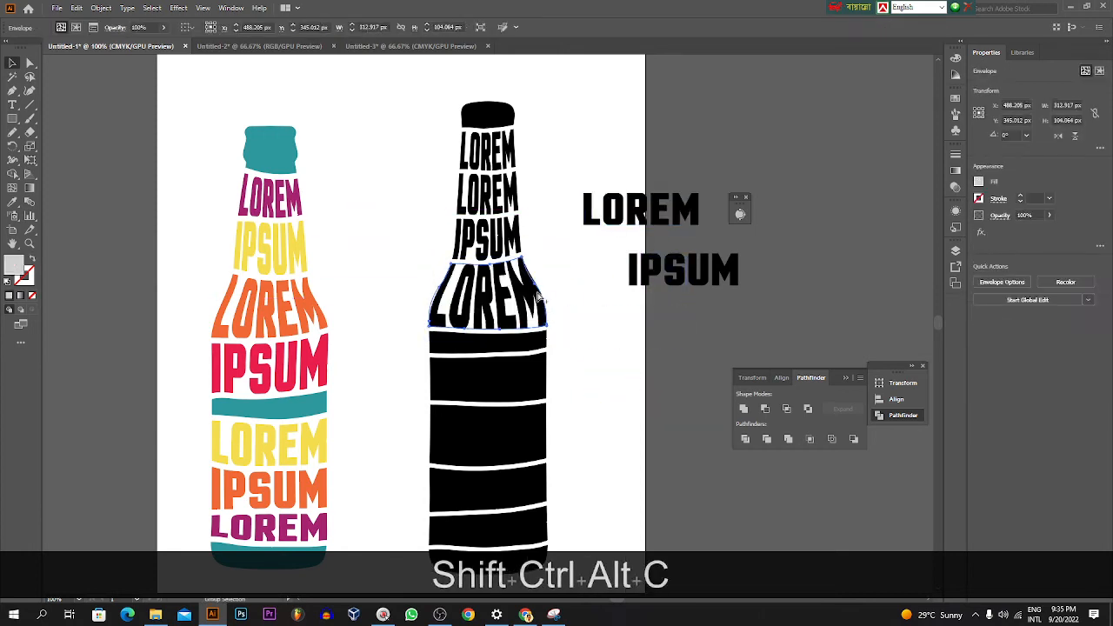
# Step: Duplicate the spare IPSUM beside the bottle's body, and fit the copy into the band under the narrow solid stripe with Make with Top Object
pyautogui.click(661, 279)
pyautogui.moveTo(662, 279); pyautogui.dragTo(626, 338)
pyautogui.keyDown('shift'); pyautogui.click(539, 379); pyautogui.keyUp('shift')
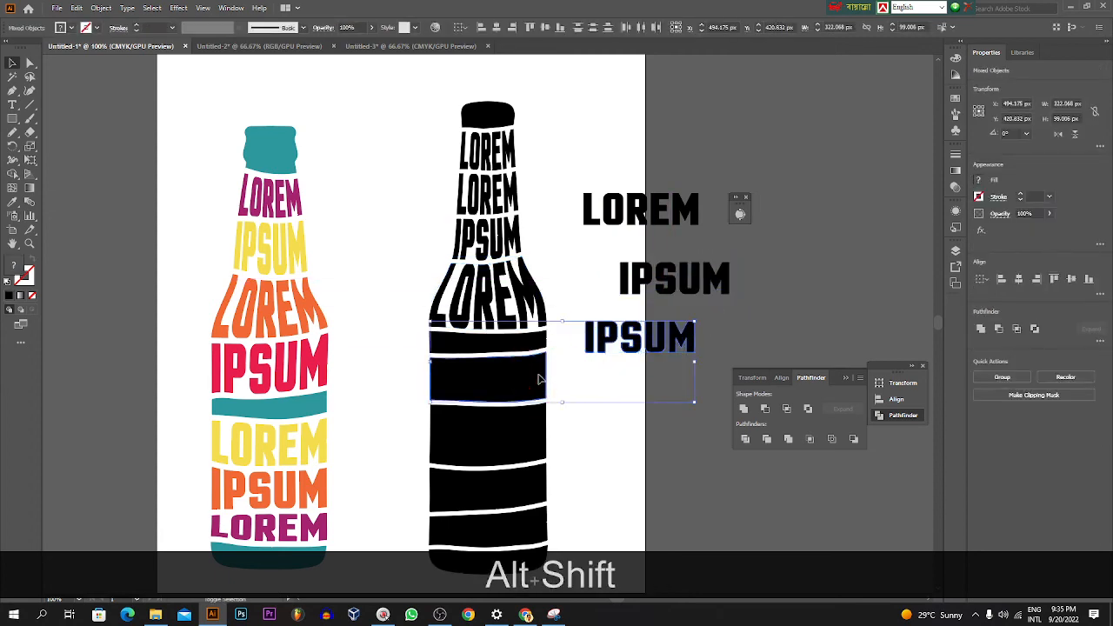
pyautogui.hotkey('ctrl', 'alt', 'c')
pyautogui.hotkey('ctrl', 'alt', 'c')
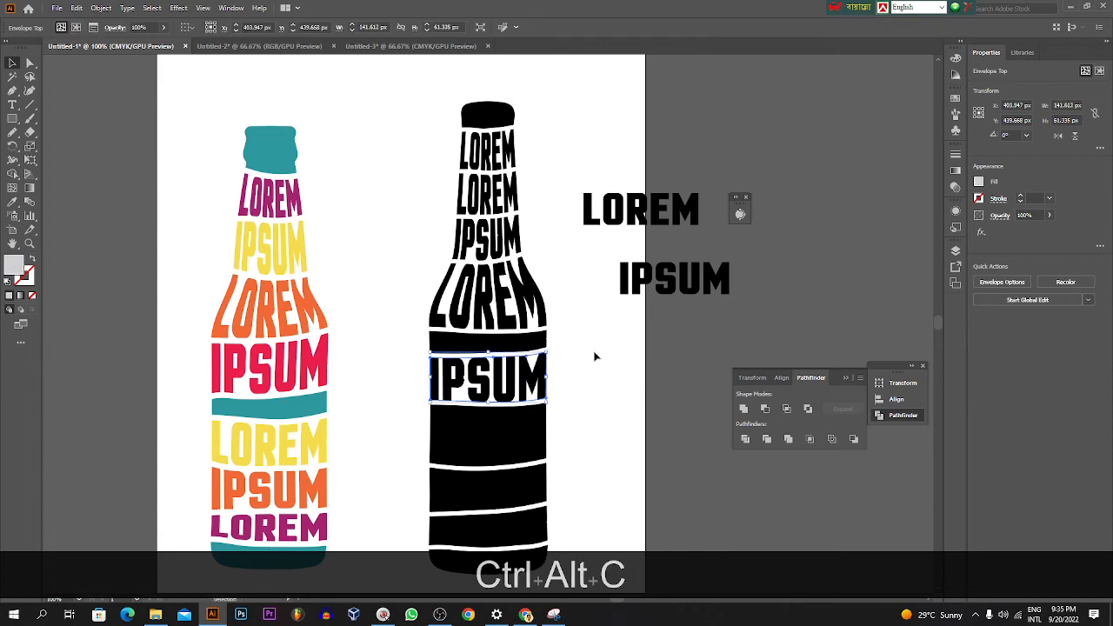
# Step: Duplicate the spare LOREM beside the body band under IPSUM, and fit the copy into that band with Envelope Distort, Make with Top Object
pyautogui.click(614, 341)
pyautogui.click(641, 205)
pyautogui.moveTo(641, 204); pyautogui.dragTo(617, 410)
pyautogui.keyDown('shift'); pyautogui.click(541, 425); pyautogui.keyUp('shift')
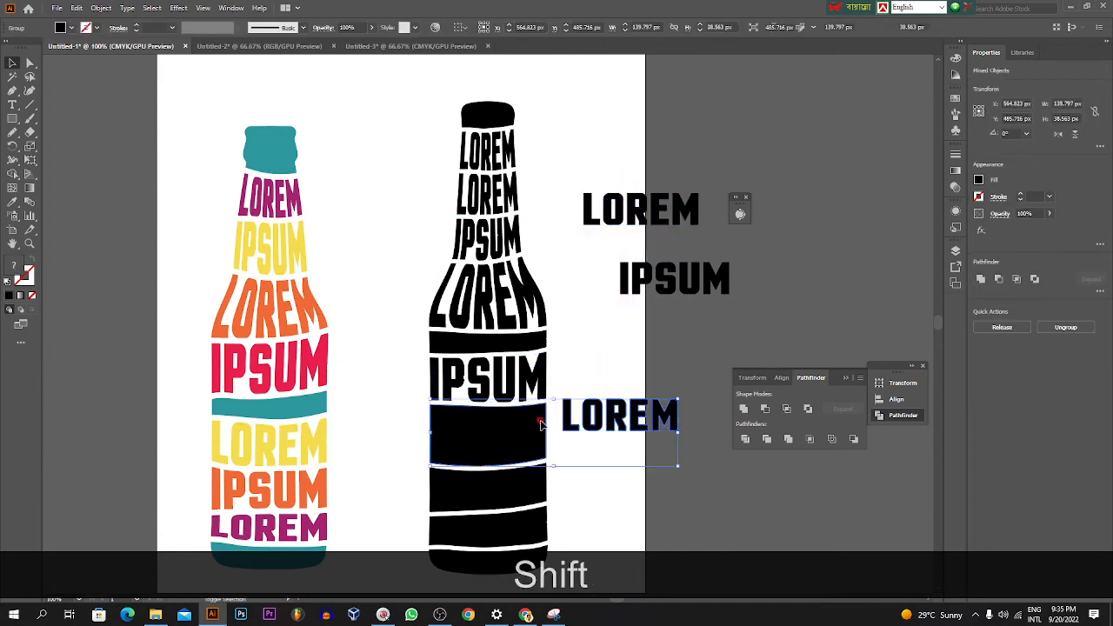
pyautogui.hotkey('ctrl', 'shift', 'alt', 'c')
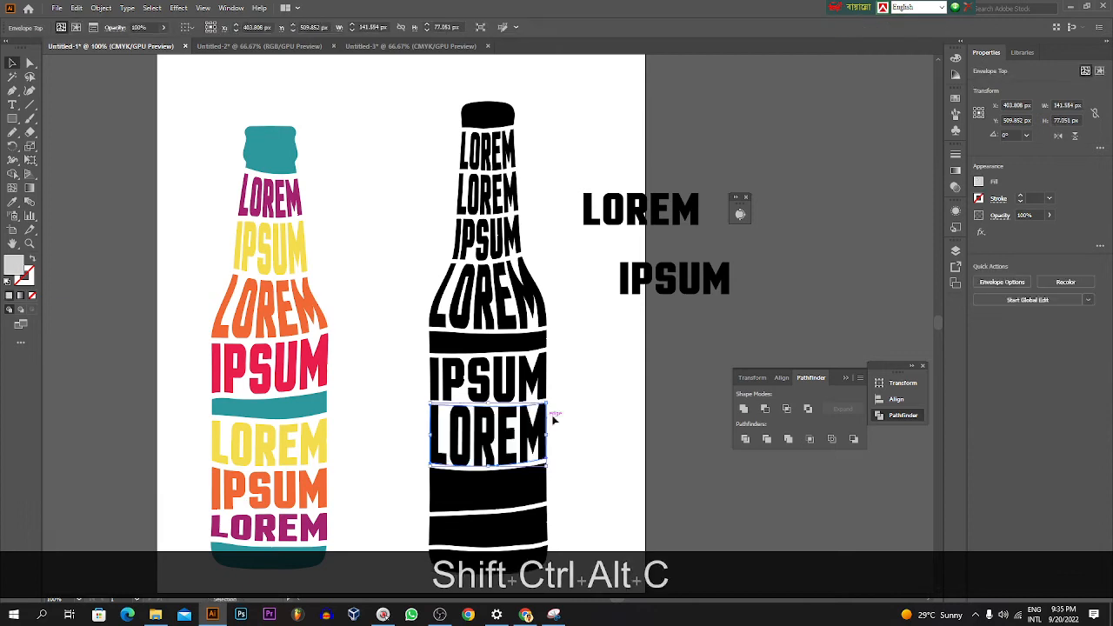
# Step: Duplicate the spare IPSUM beside the body band under the lower LOREM, and fit one into that band with Envelope Distort, Make with Top Object
pyautogui.scroll(-2, 629, 351)
pyautogui.click(633, 193)
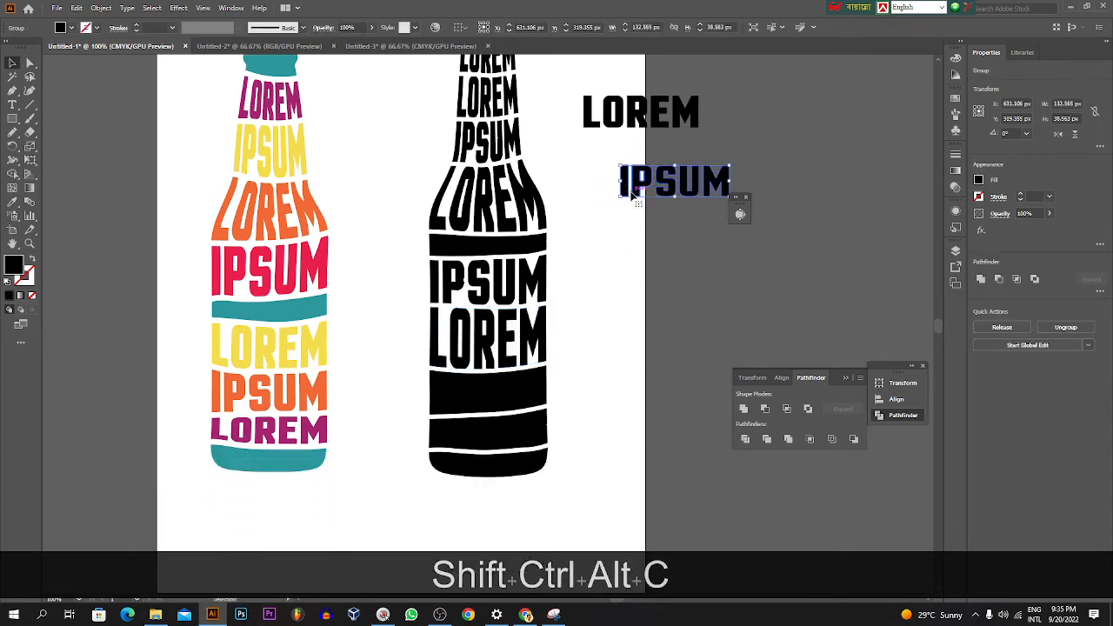
pyautogui.moveTo(633, 193); pyautogui.dragTo(588, 372)
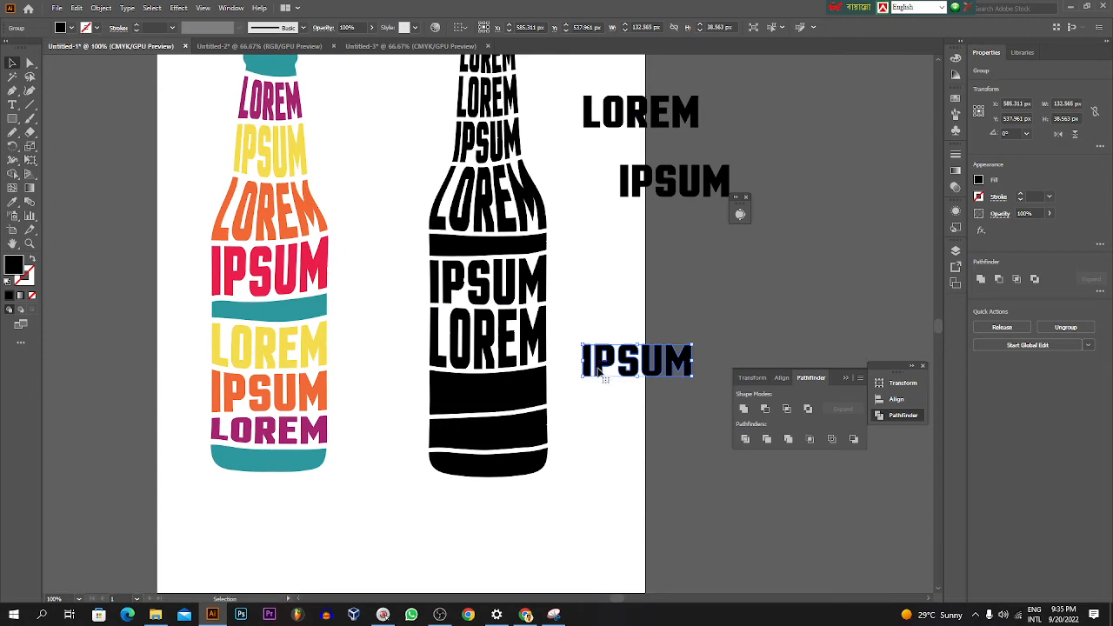
pyautogui.keyDown('shift'); pyautogui.click(526, 388); pyautogui.keyUp('shift')
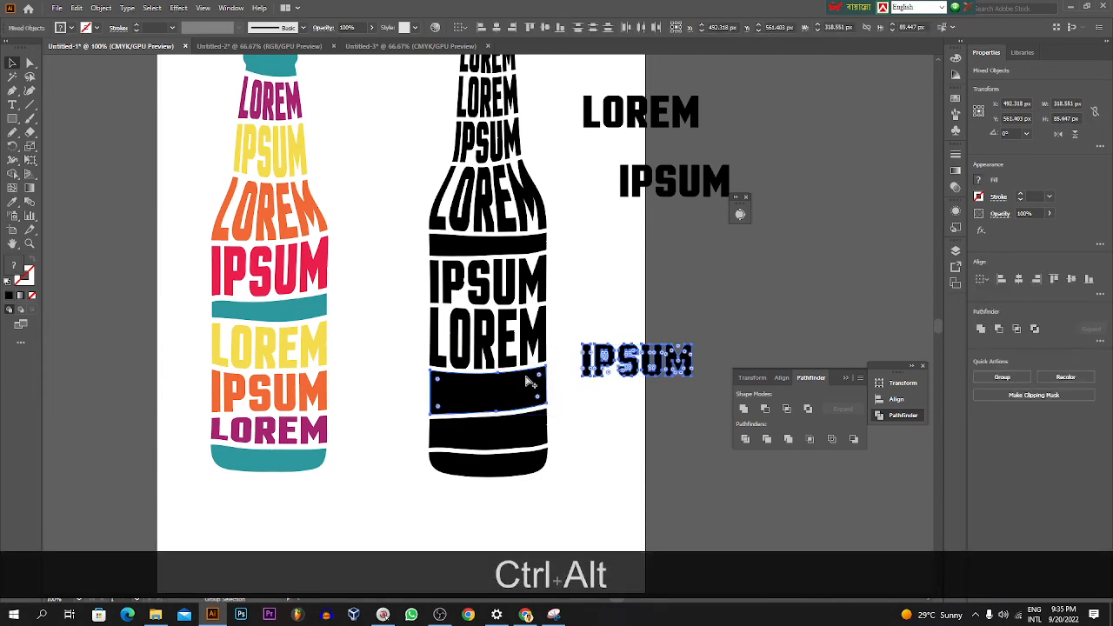
pyautogui.hotkey('ctrl', 'alt', 'c')
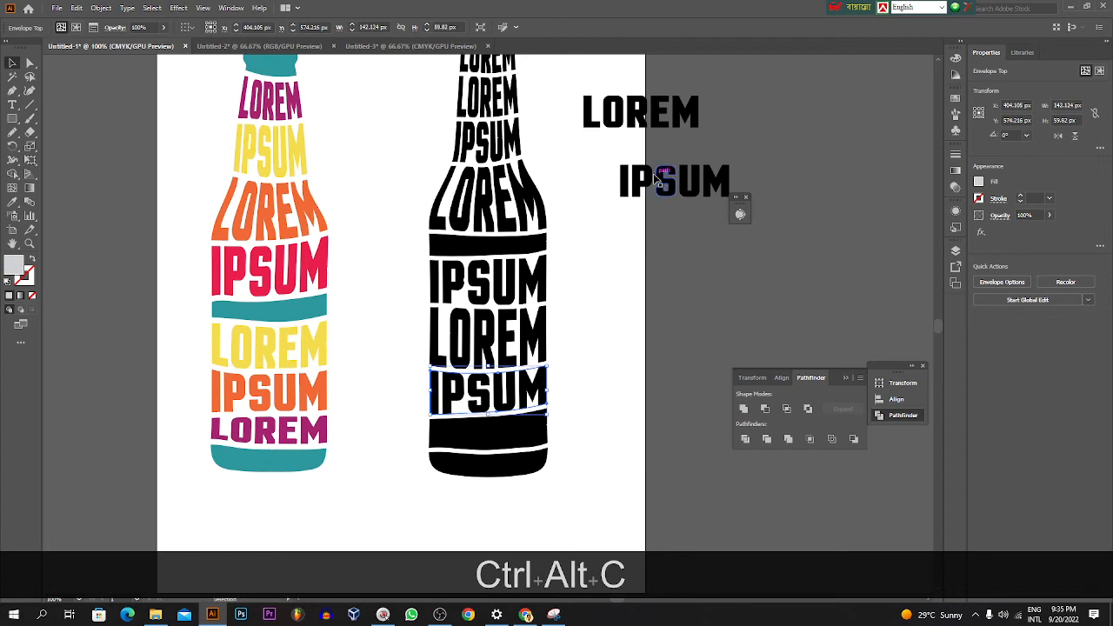
# Step: Move the remaining LOREM beside the band above the bottle's base, and fit it into that band with Envelope Distort, Make with Top Object
pyautogui.moveTo(651, 112); pyautogui.dragTo(645, 382)
pyautogui.keyDown('shift'); pyautogui.click(541, 430); pyautogui.keyUp('shift')
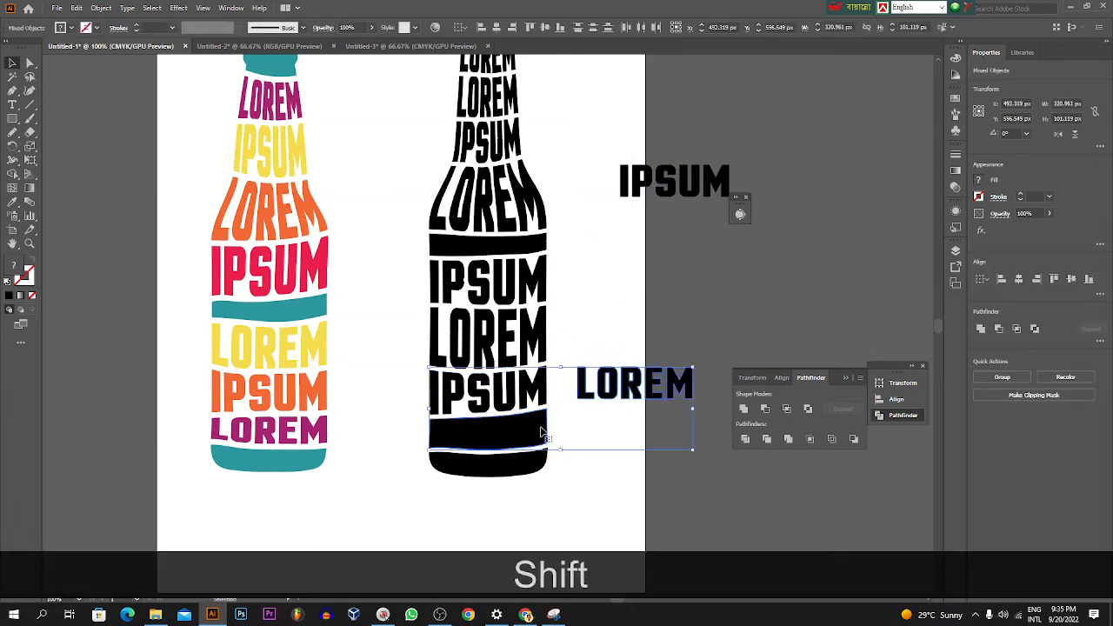
pyautogui.hotkey('ctrl', 'alt', 'shift', 'c')
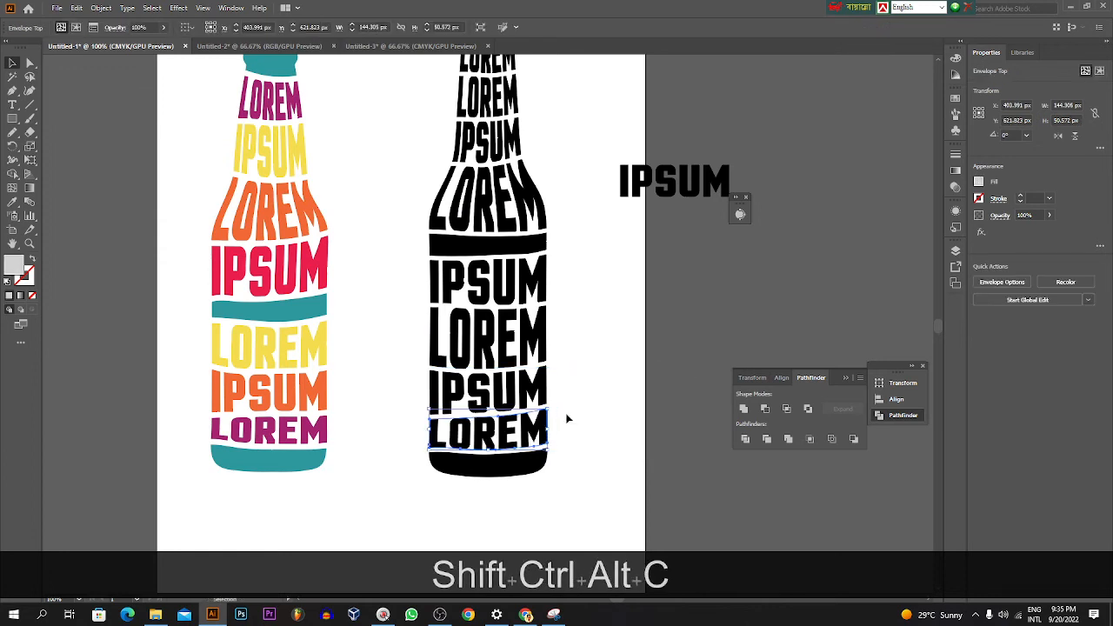
# Step: Expand all the lettering and bands of the black bottle into plain shapes, ungroup them, and clear the selection
pyautogui.scroll(1, 584, 408)
pyautogui.scroll(1, 584, 402)
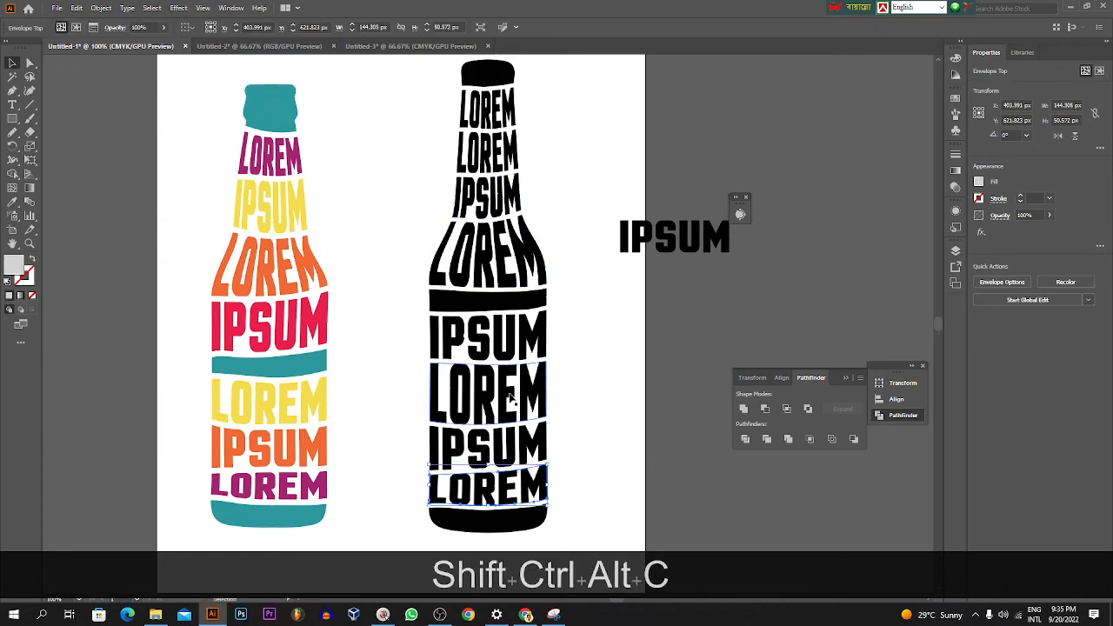
pyautogui.moveTo(446, 76); pyautogui.dragTo(545, 530)
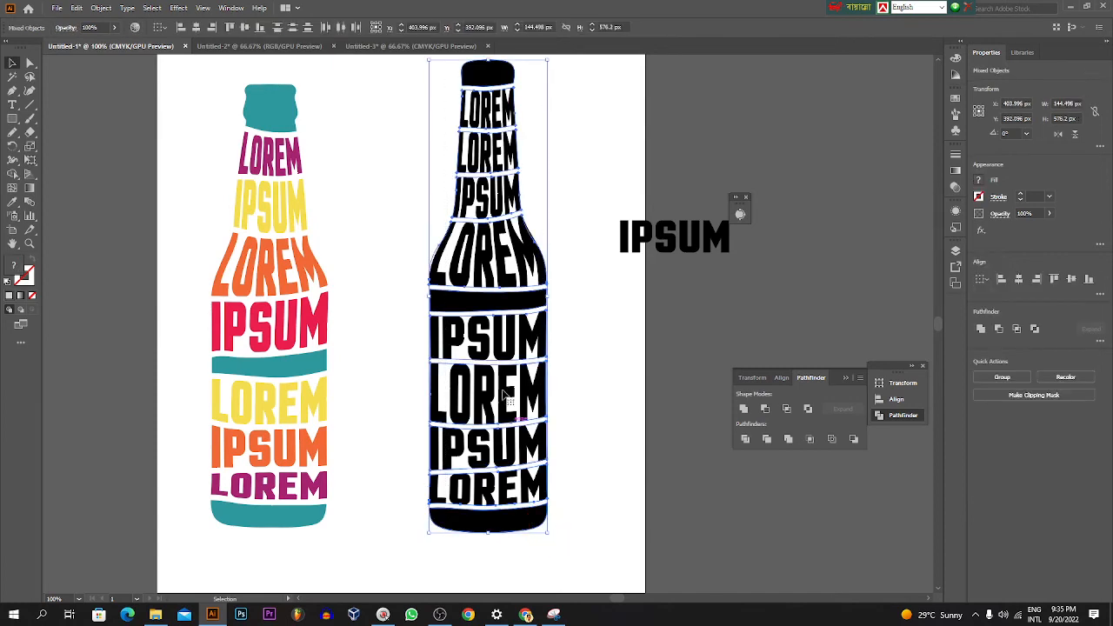
pyautogui.click(100, 8)
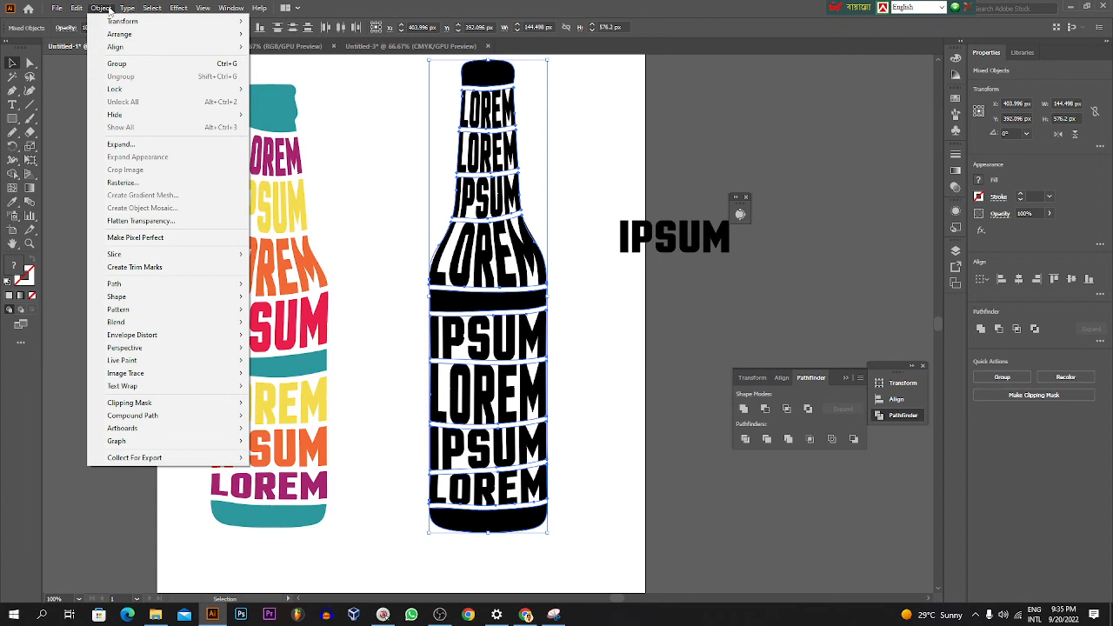
pyautogui.click(152, 146)
pyautogui.click(531, 375)
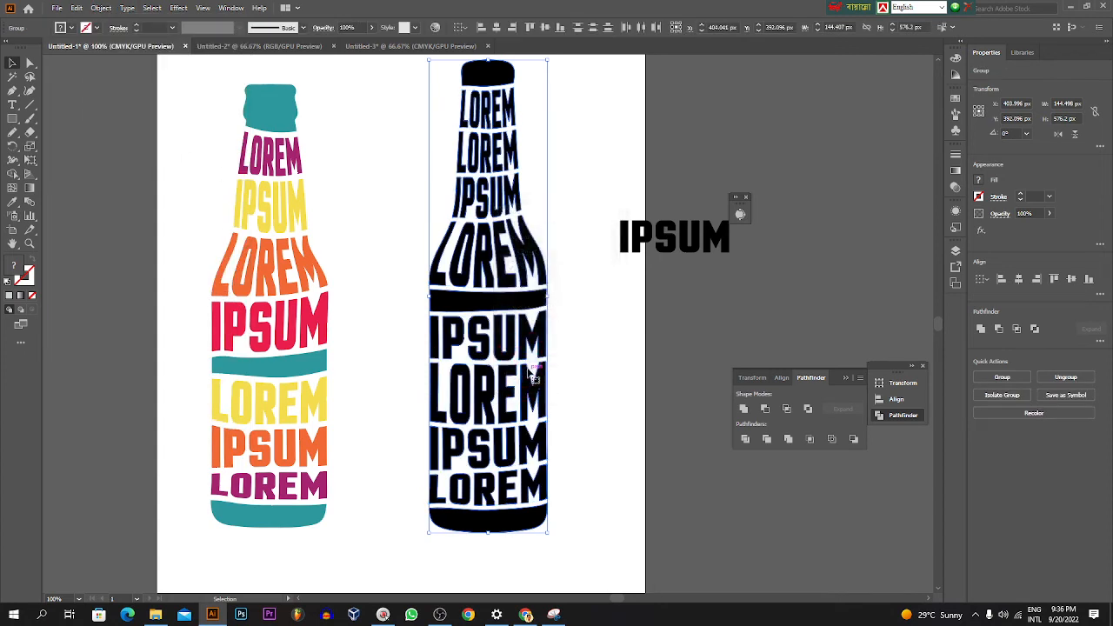
pyautogui.click(573, 336)
# Step: Color the black bottle's cap teal by sampling the cap of the colored reference bottle with the Eyedropper
pyautogui.click(485, 103)
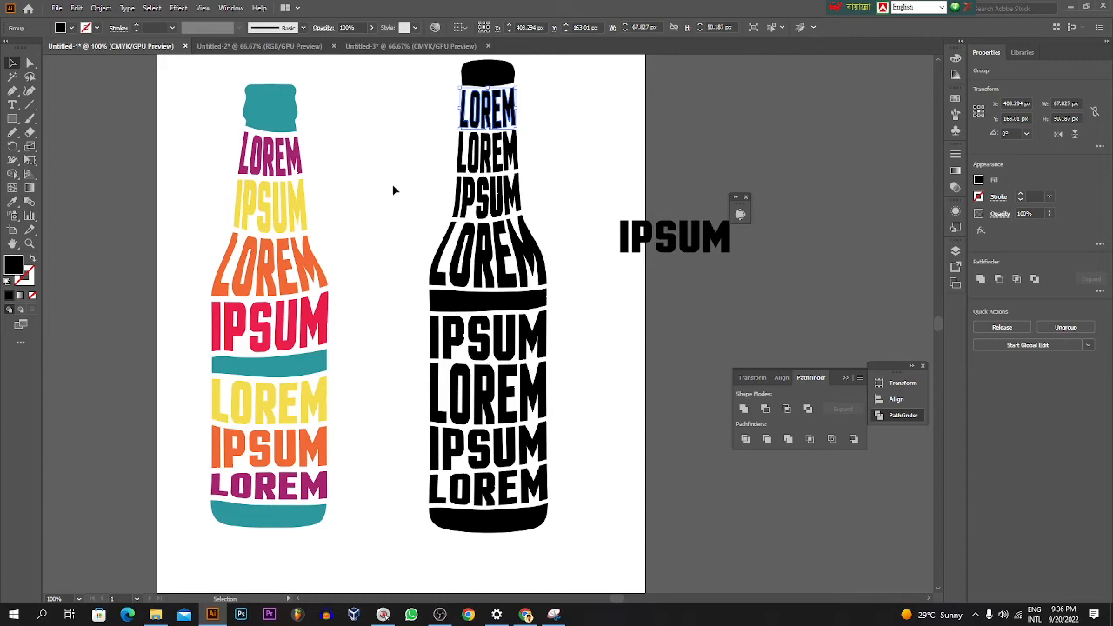
pyautogui.click(12, 202)
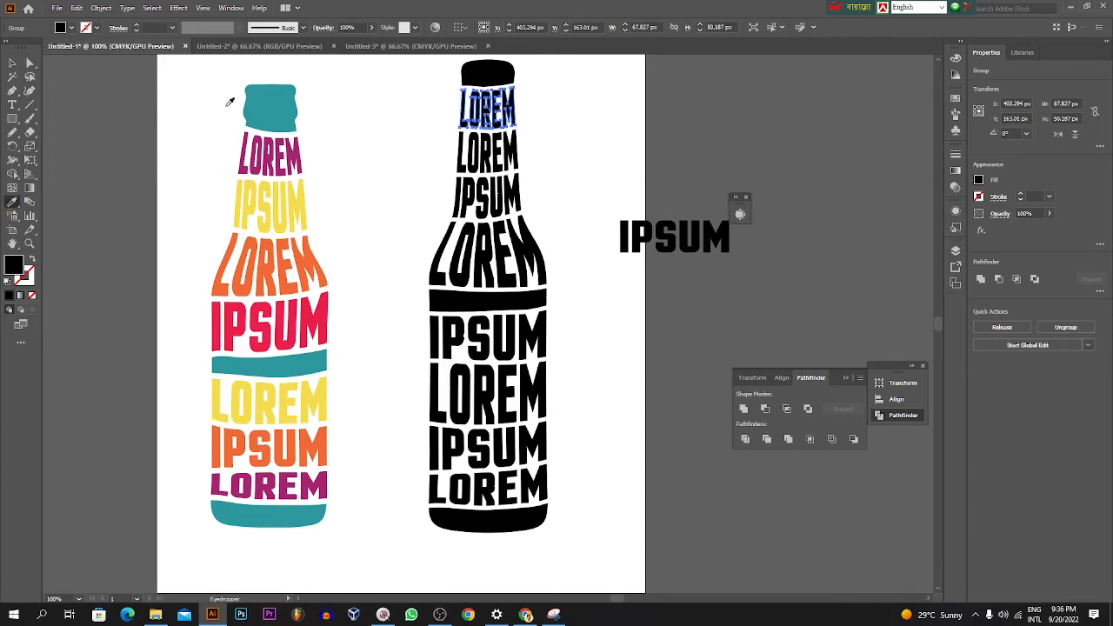
pyautogui.click(14, 65)
pyautogui.click(474, 77)
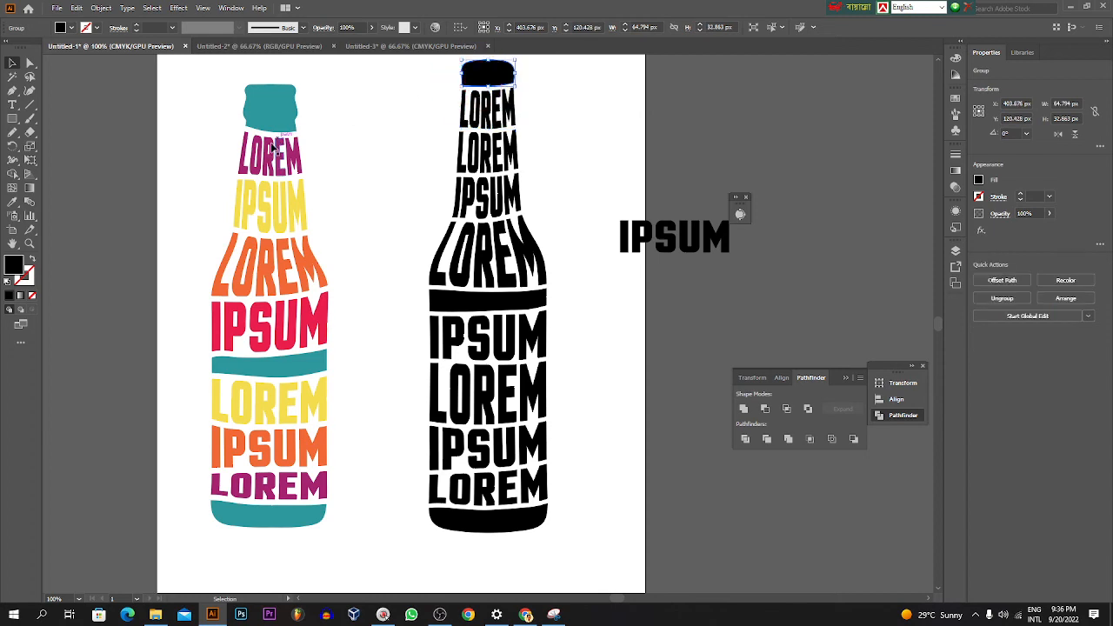
pyautogui.click(12, 201)
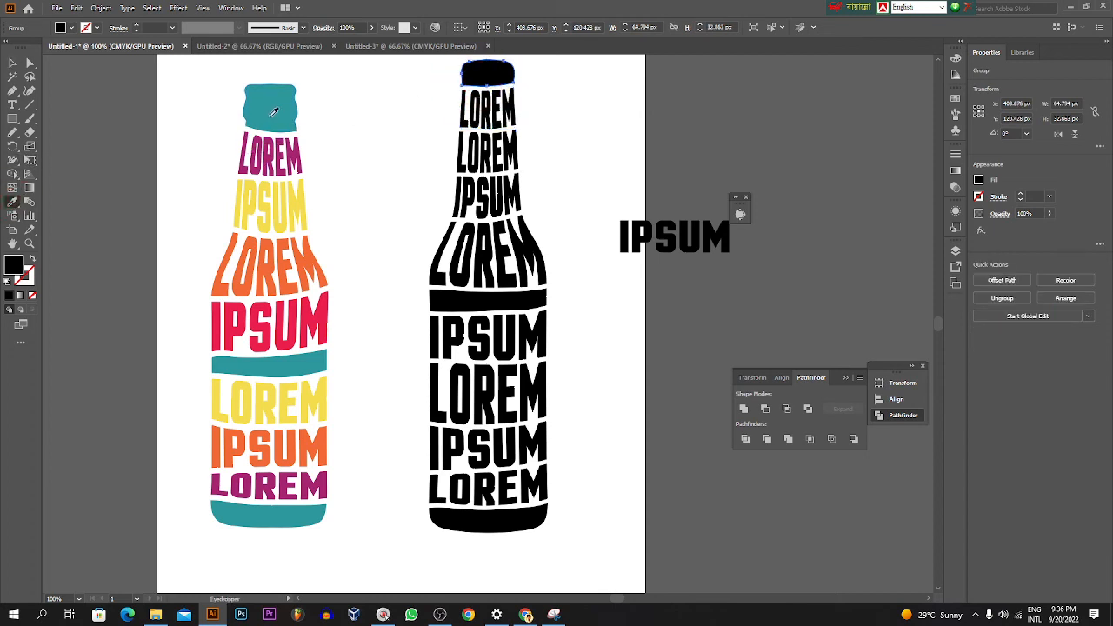
pyautogui.click(275, 109)
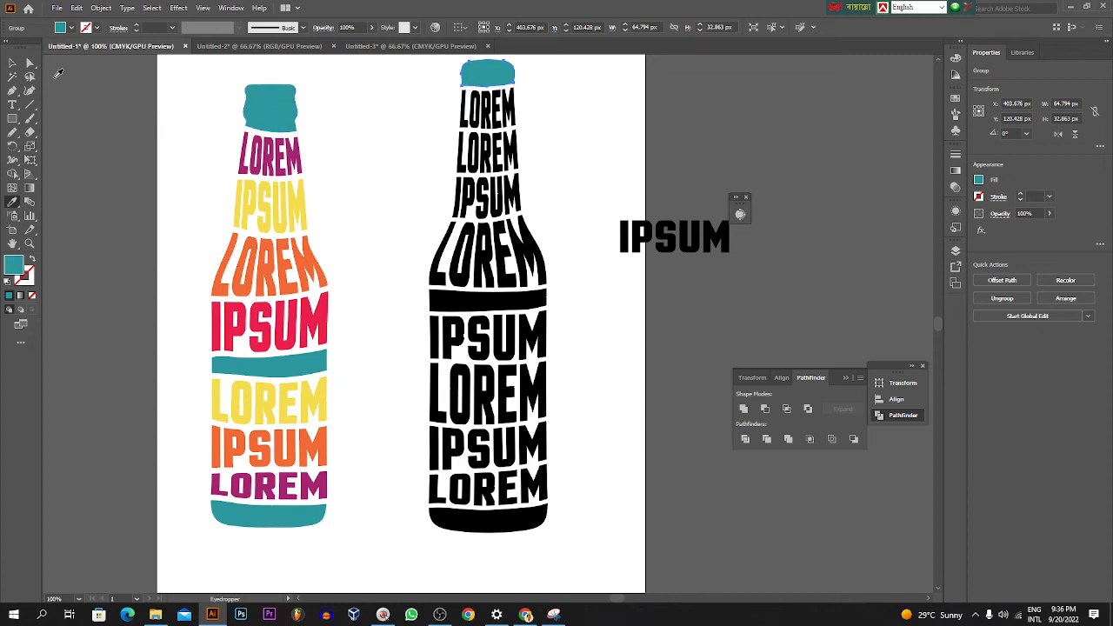
# Step: Color the LOREM in the first neck band purple by sampling the top LOREM of the reference bottle with the Eyedropper
pyautogui.click(13, 63)
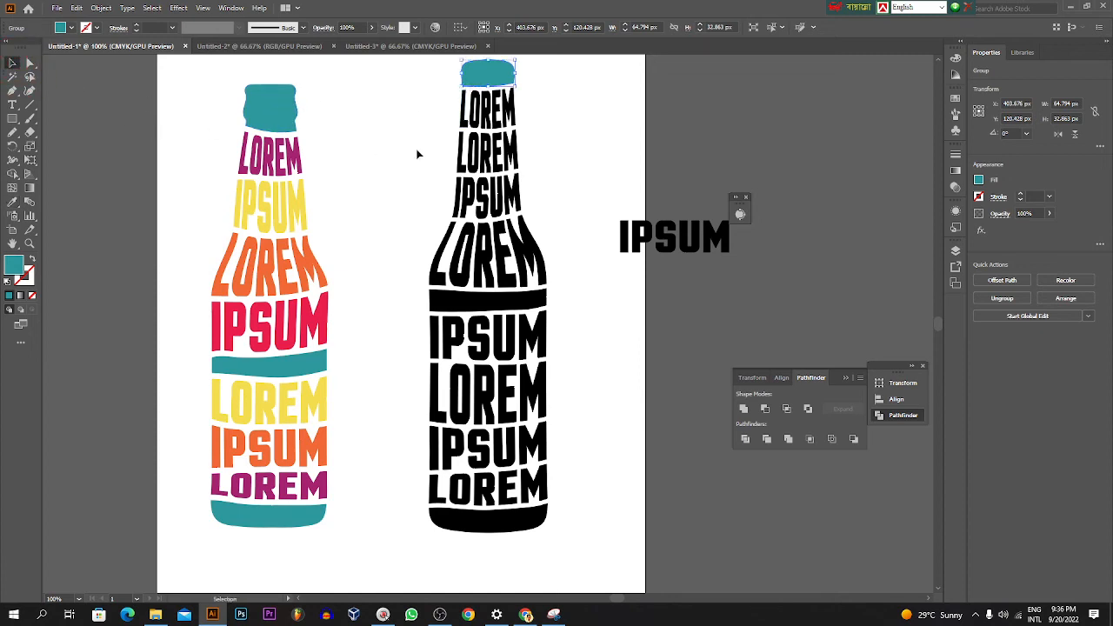
pyautogui.click(507, 120)
pyautogui.click(12, 202)
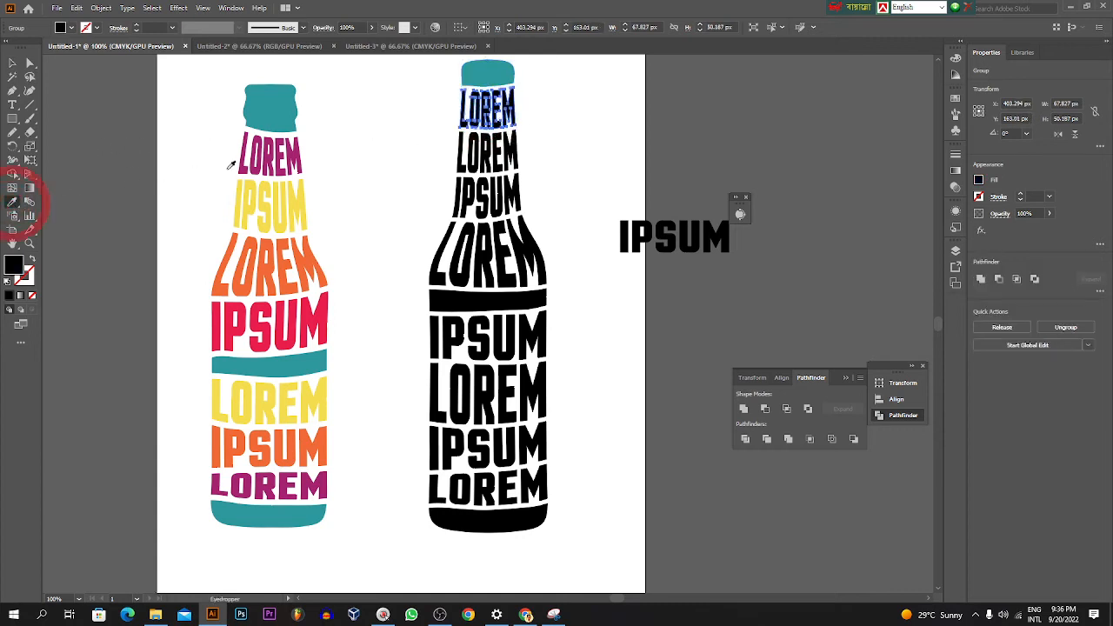
pyautogui.click(293, 150)
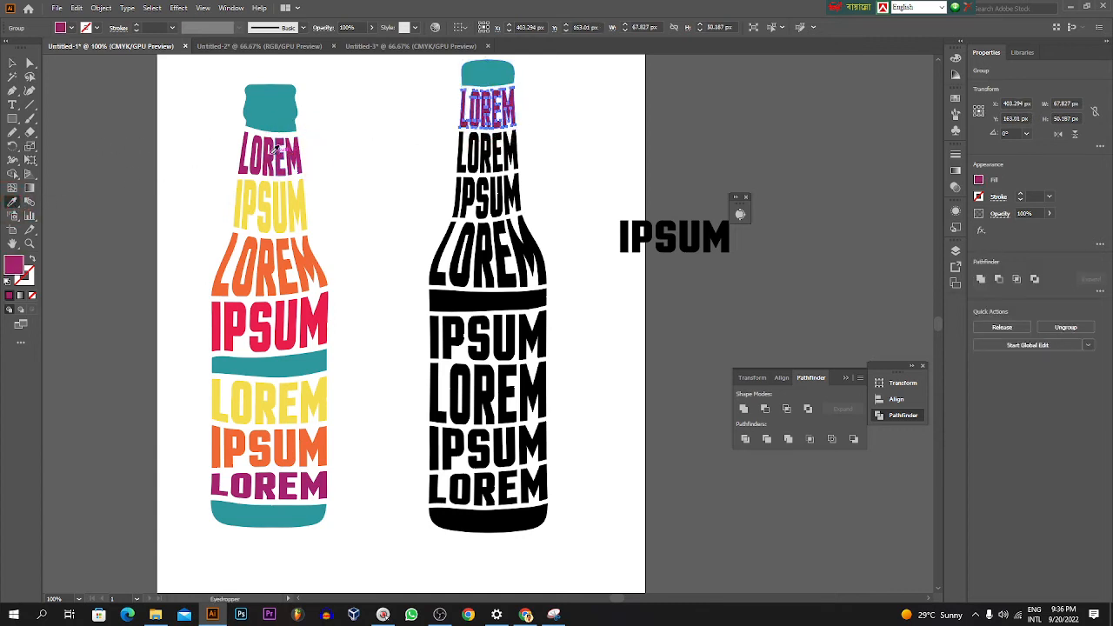
# Step: Color the LOREM in the second neck band yellow by sampling the upper IPSUM of the reference bottle with the Eyedropper
pyautogui.click(12, 63)
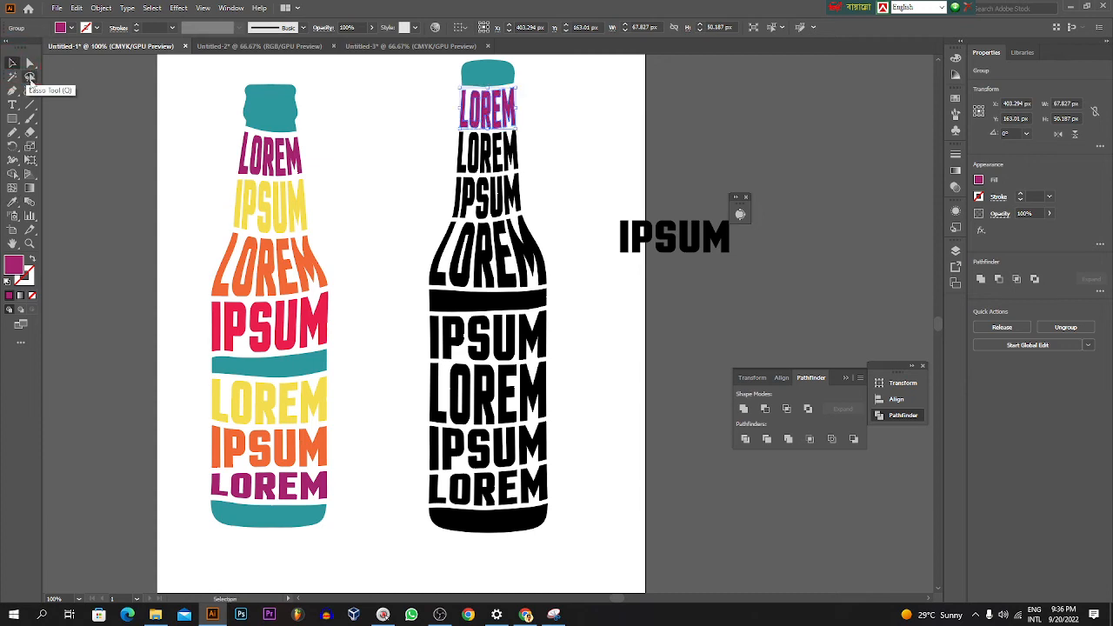
pyautogui.click(487, 163)
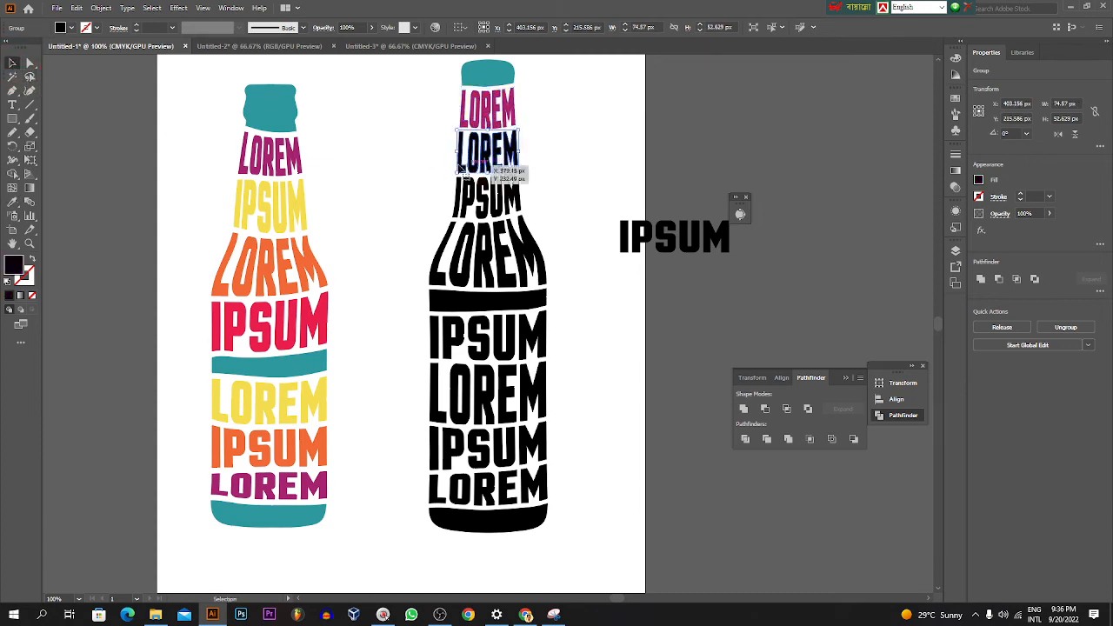
pyautogui.click(12, 201)
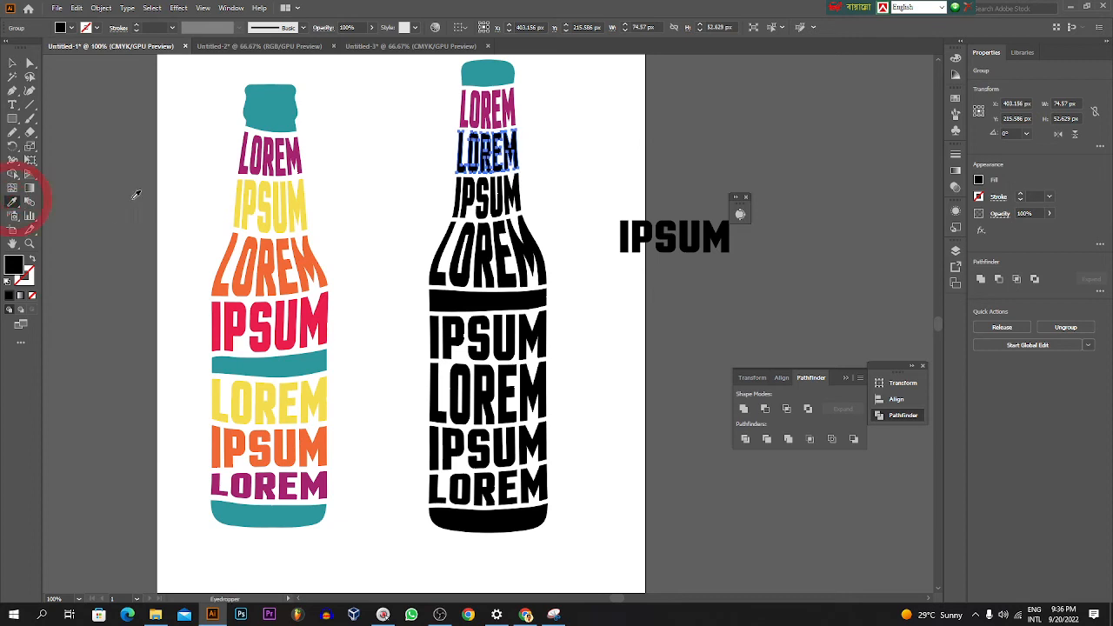
pyautogui.click(248, 200)
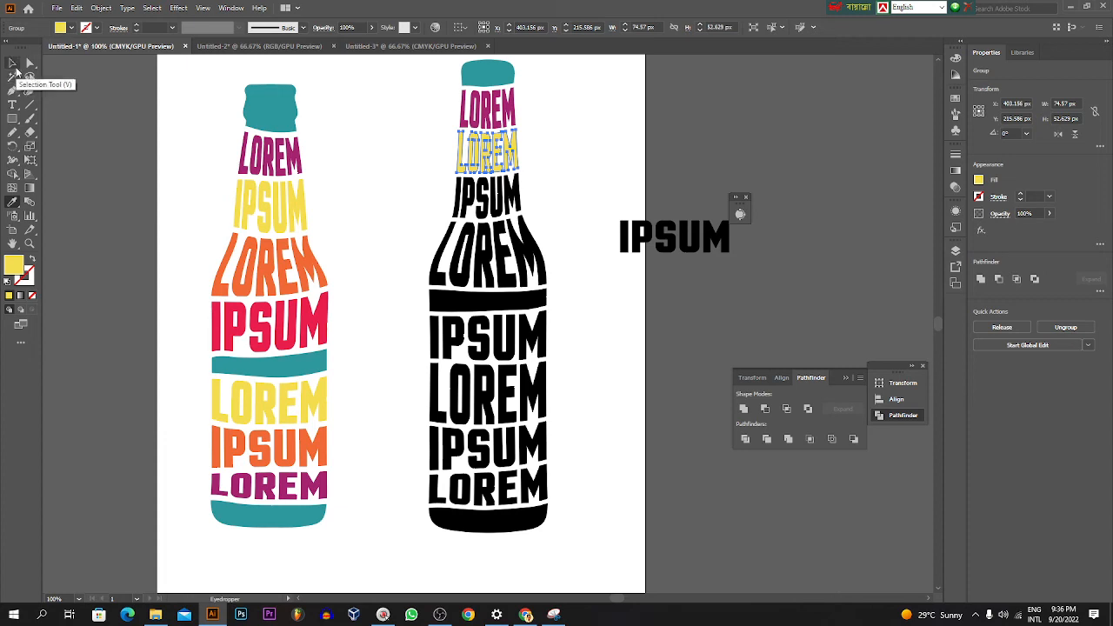
# Step: Color the IPSUM in the third neck band orange by sampling the shoulder LOREM of the reference bottle with the Eyedropper
pyautogui.click(12, 63)
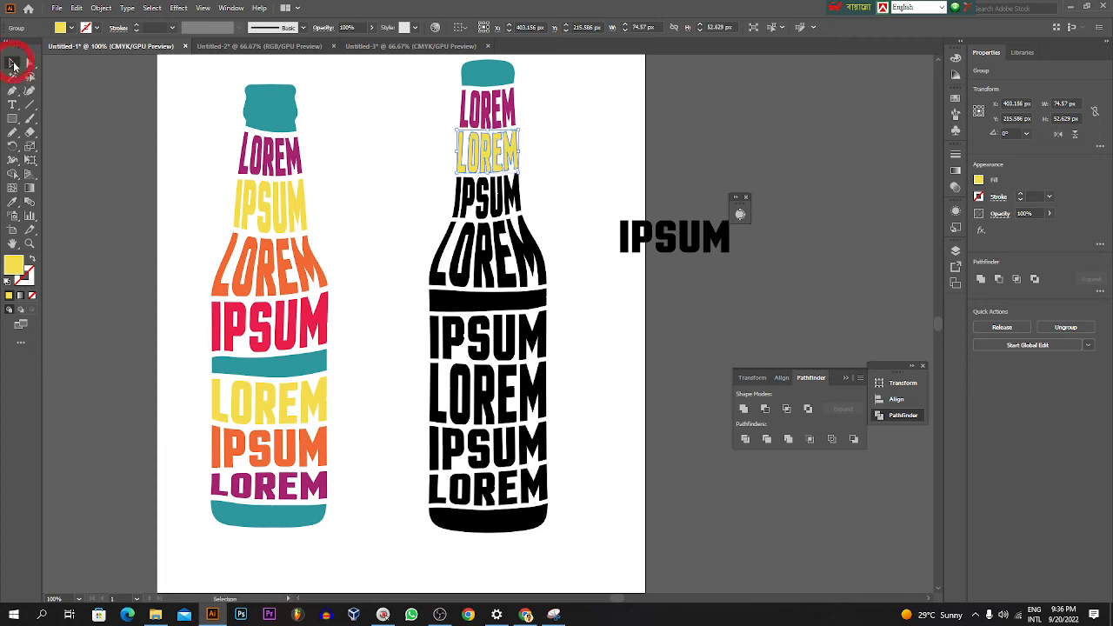
pyautogui.click(458, 200)
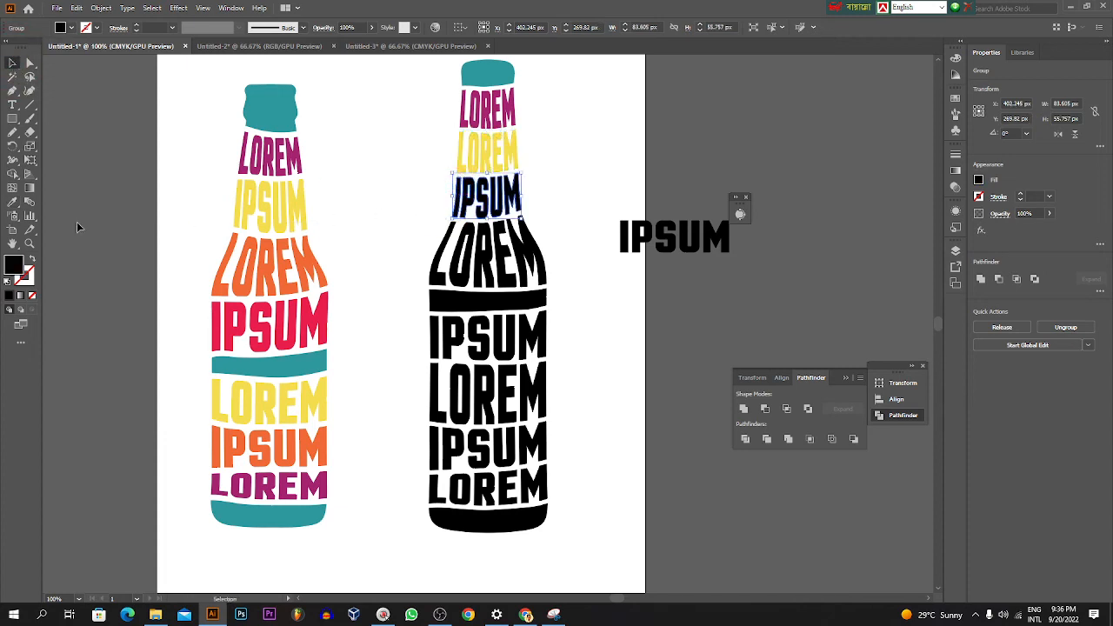
pyautogui.click(14, 201)
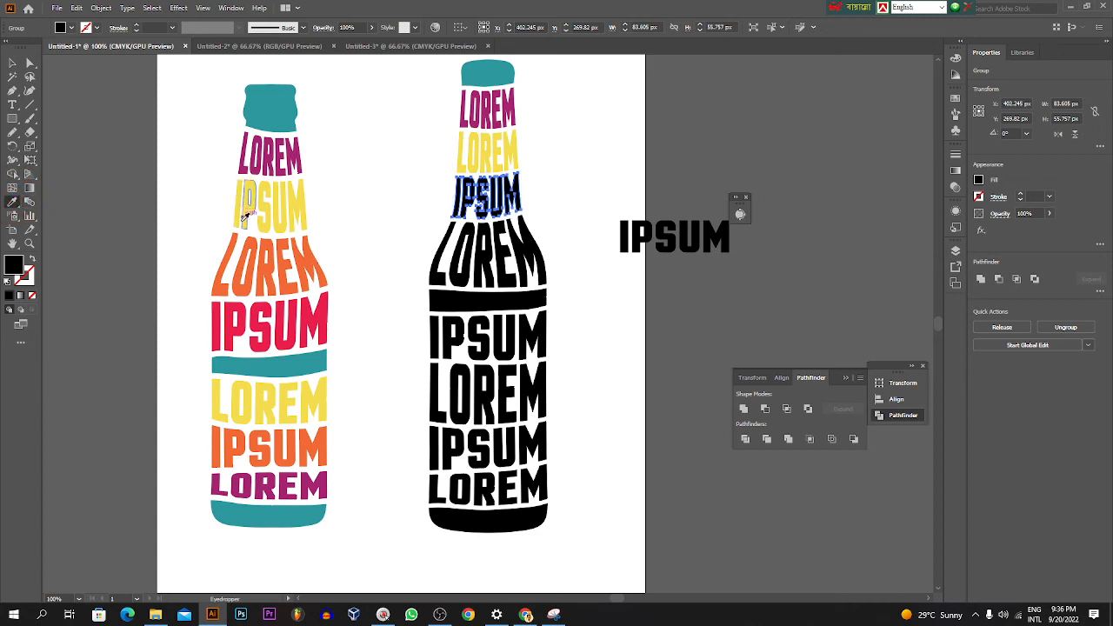
pyautogui.click(253, 245)
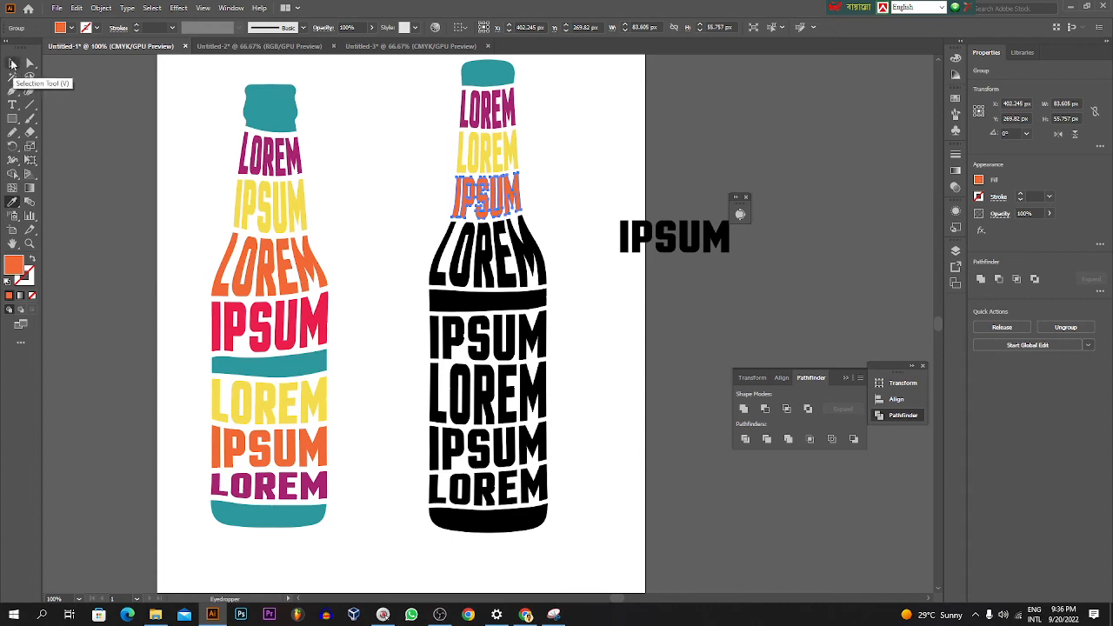
# Step: Color the black shoulder LOREM crimson by sampling the IPSUM above the teal band of the reference bottle with the Eyedropper
pyautogui.press('v')
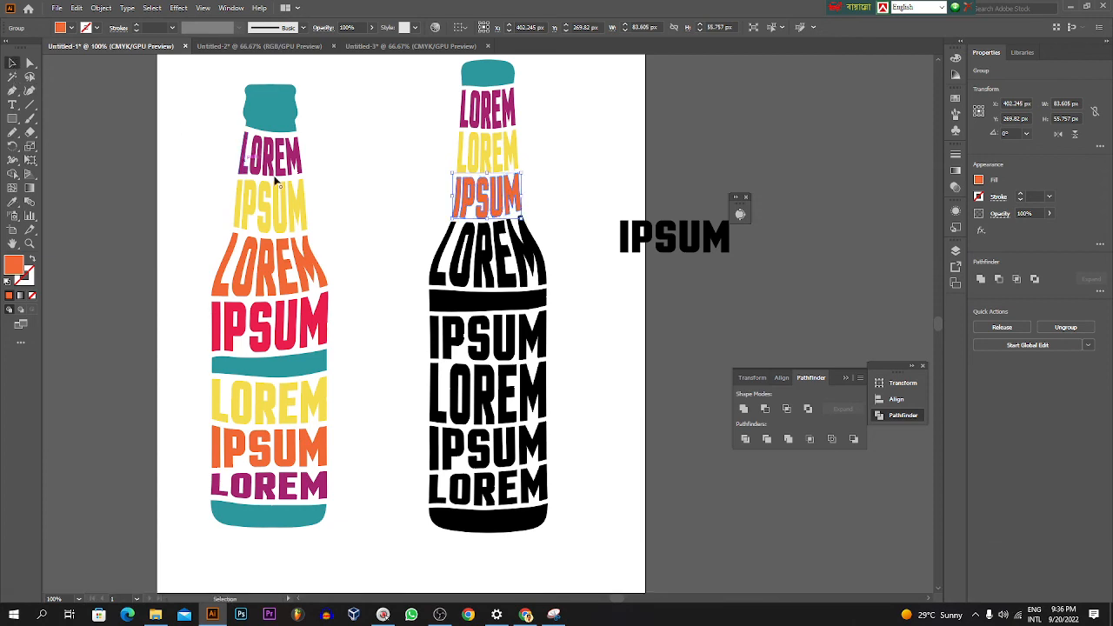
pyautogui.click(437, 256)
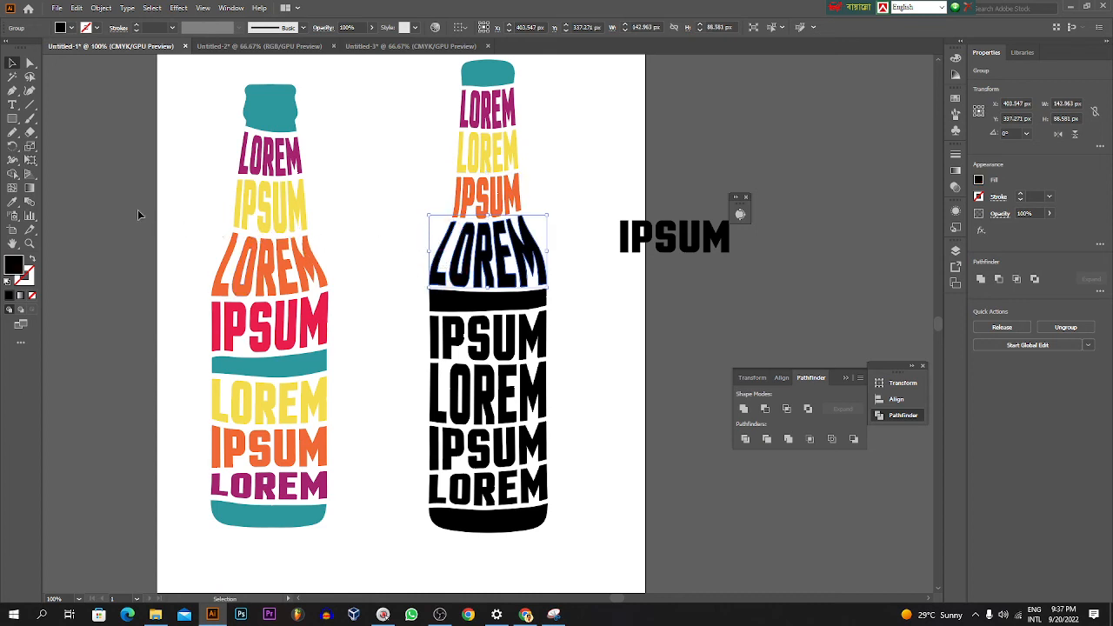
pyautogui.click(12, 202)
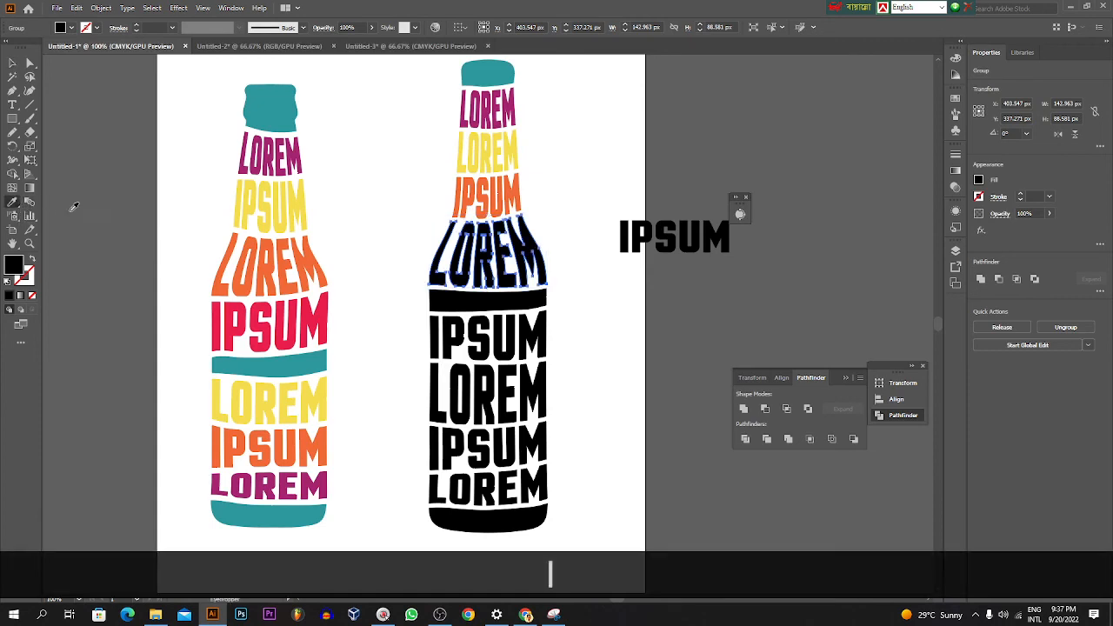
pyautogui.click(297, 309)
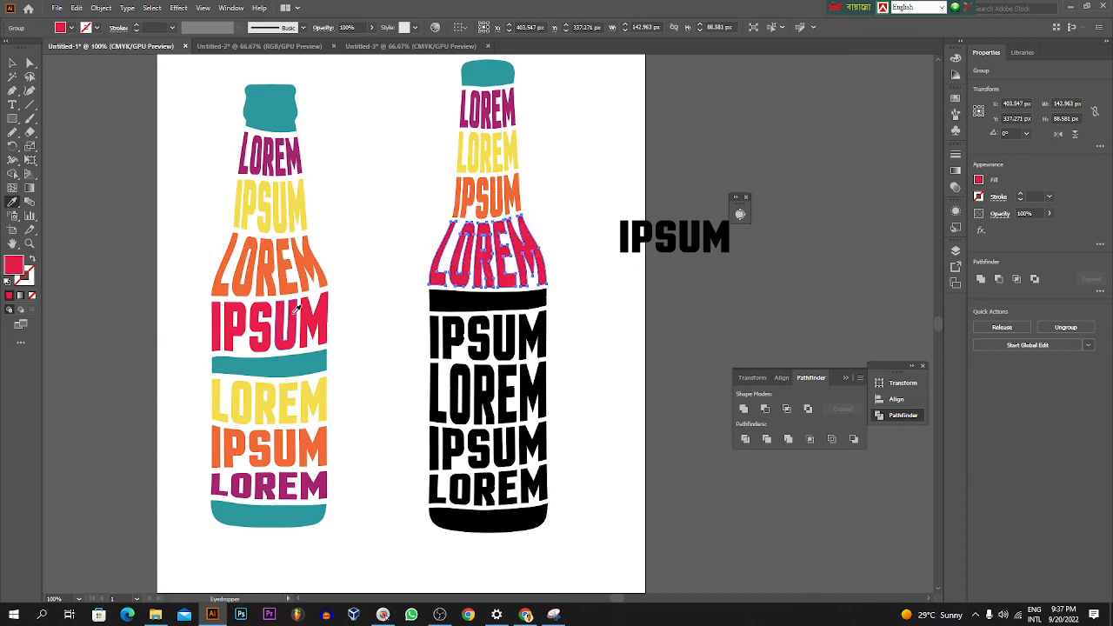
# Step: Color the plain black band below the shoulder LOREM teal by sampling the cap of the same bottle with the Eyedropper
pyautogui.press('v')
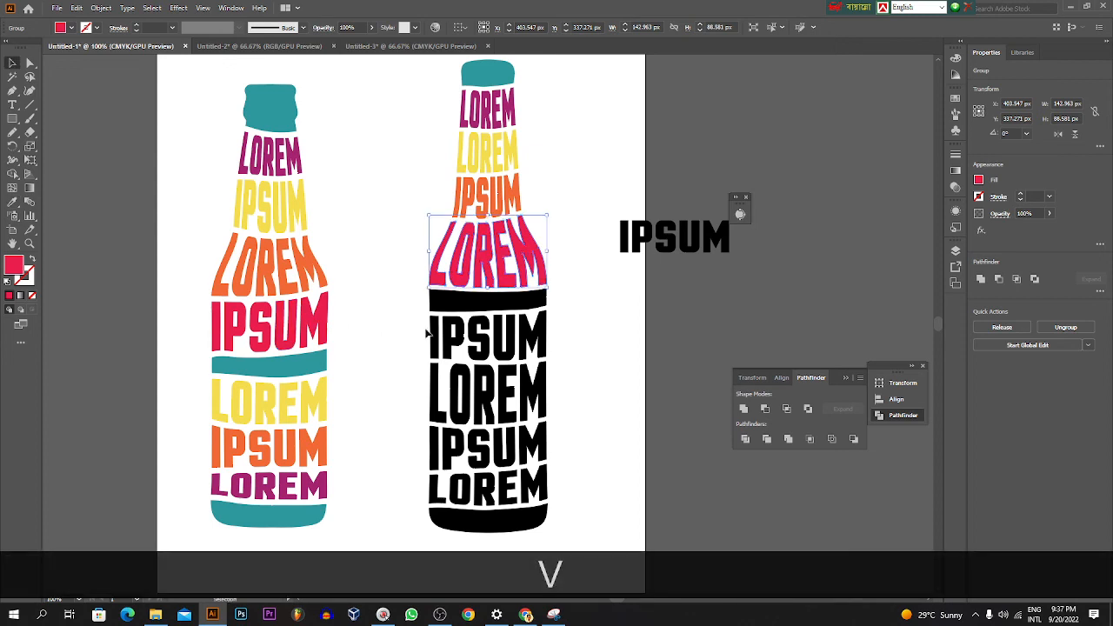
pyautogui.click(440, 304)
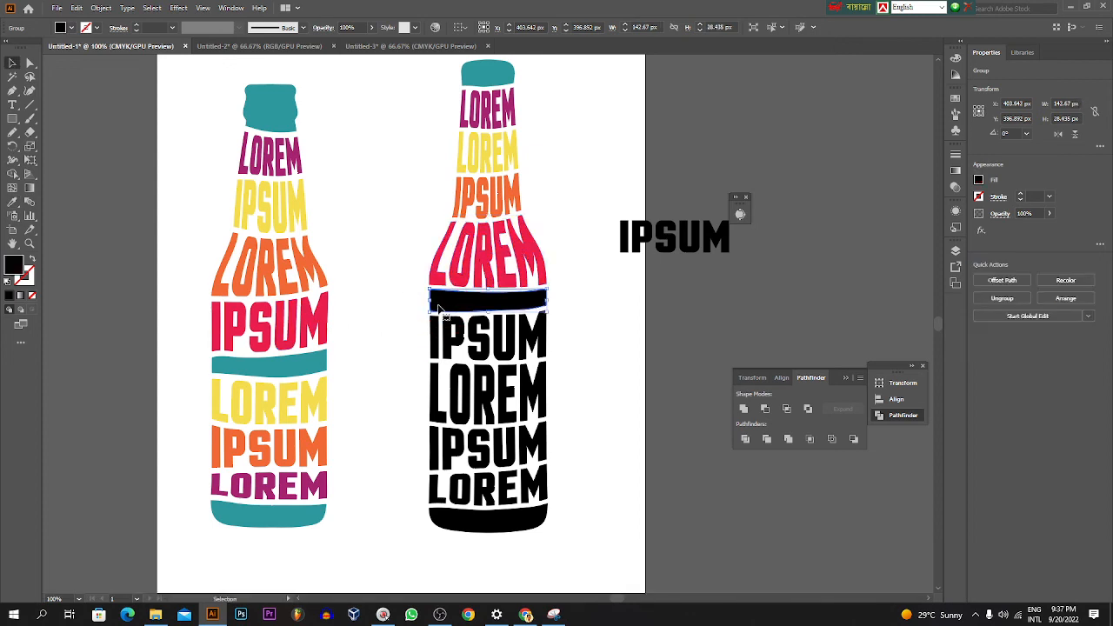
pyautogui.press('i')
pyautogui.click(492, 70)
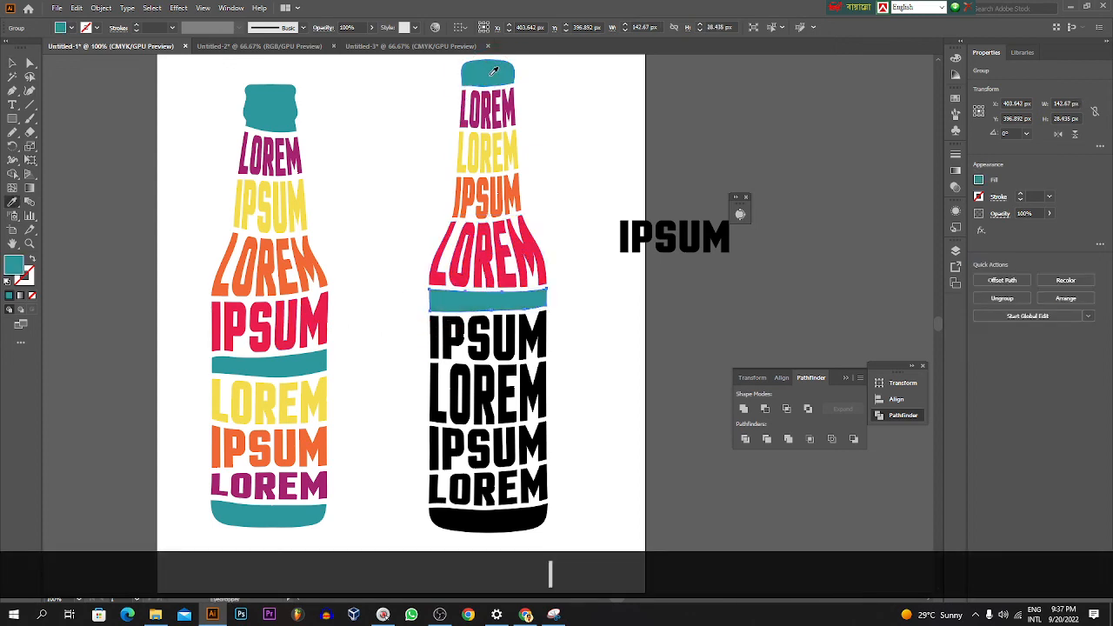
# Step: Color the IPSUM just below the teal band yellow by sampling the yellow LOREM of the reference bottle with the Eyedropper
pyautogui.press('v')
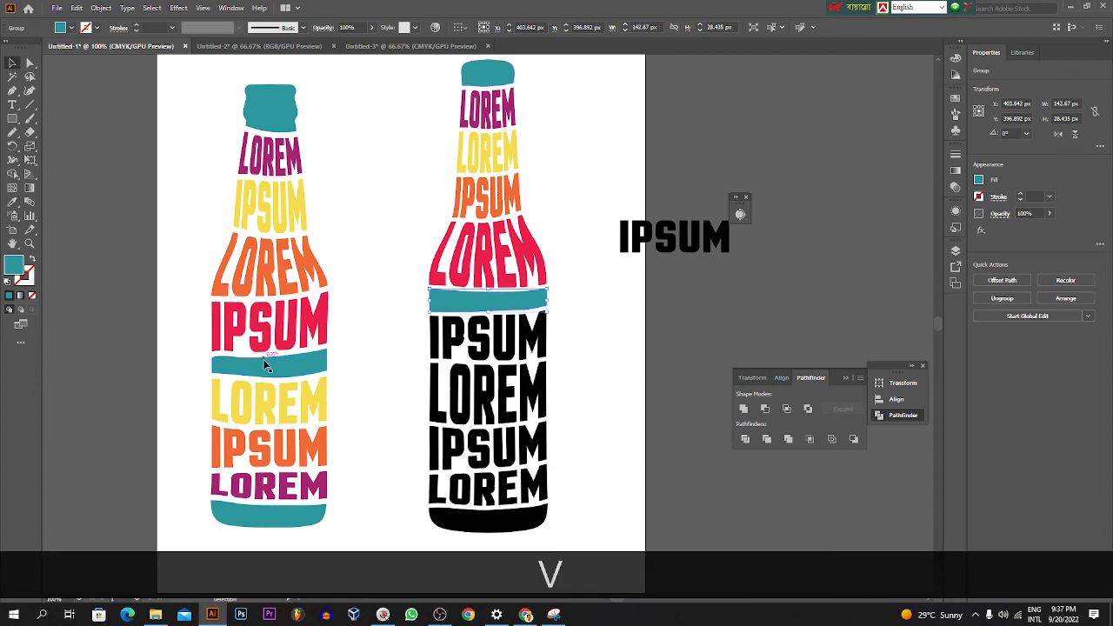
pyautogui.click(443, 344)
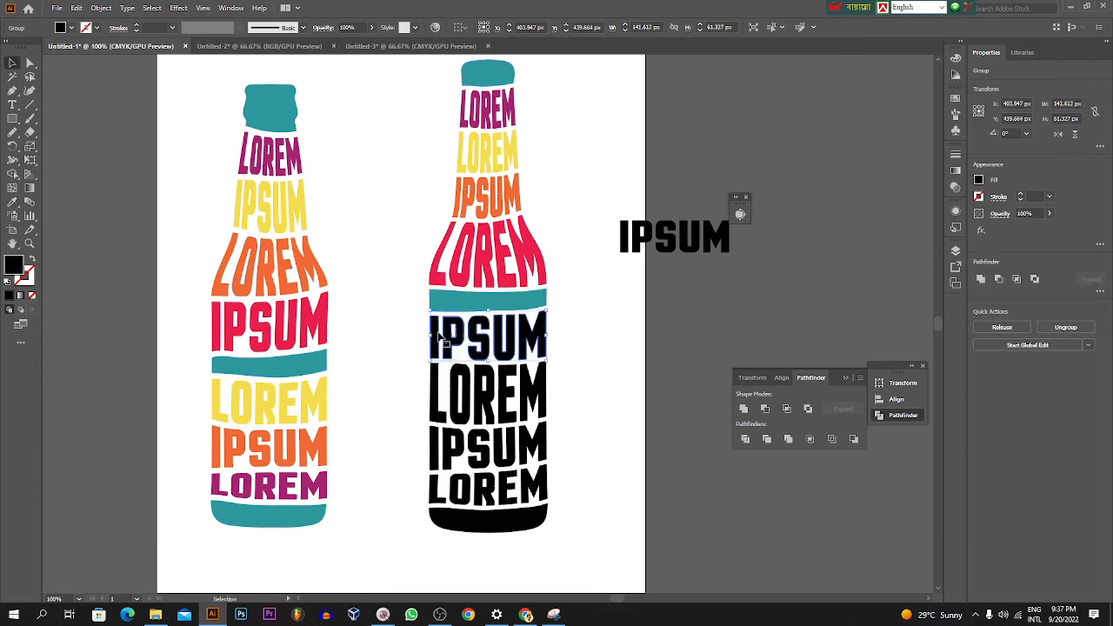
pyautogui.press('i')
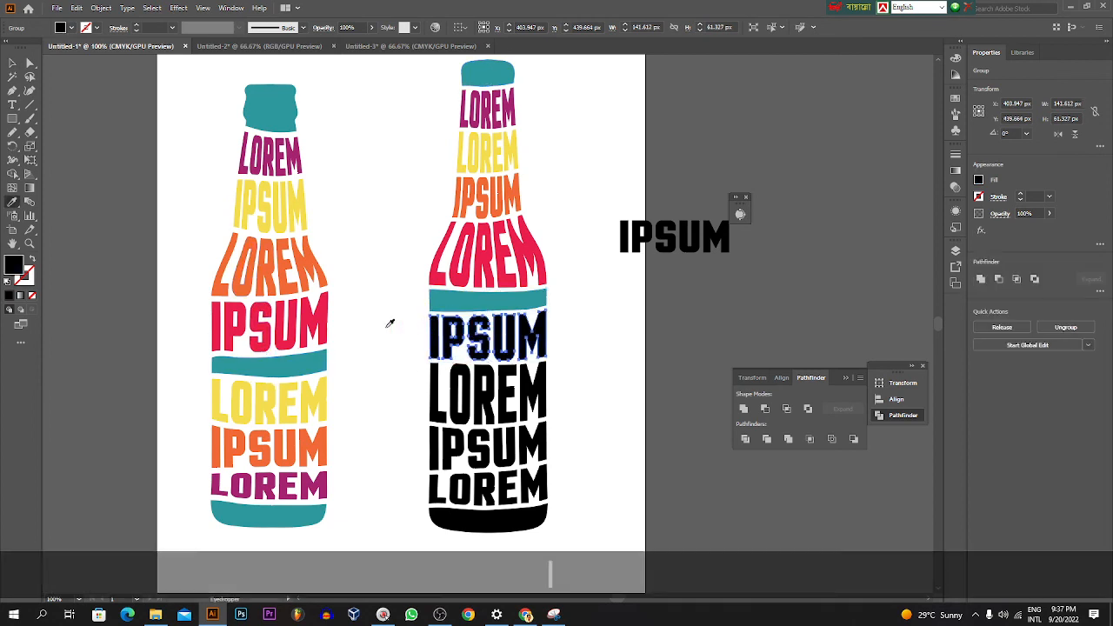
pyautogui.click(304, 387)
# Step: Color the large black LOREM in the bottle body orange by sampling the lowest IPSUM of the reference bottle with the Eyedropper
pyautogui.press('v')
pyautogui.click(435, 389)
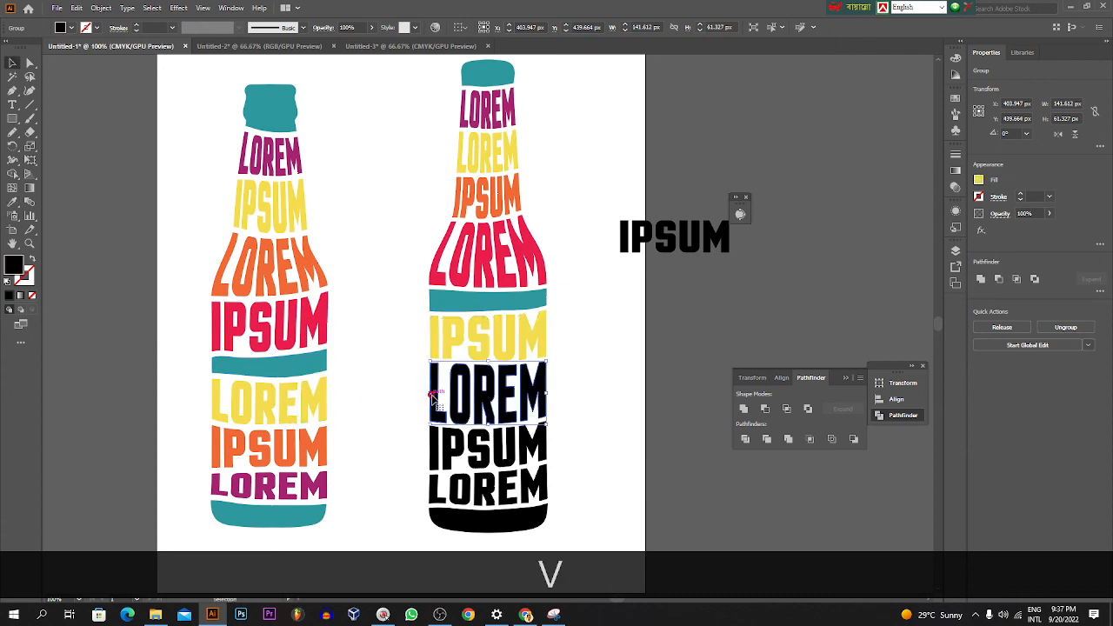
pyautogui.press('i')
pyautogui.click(300, 431)
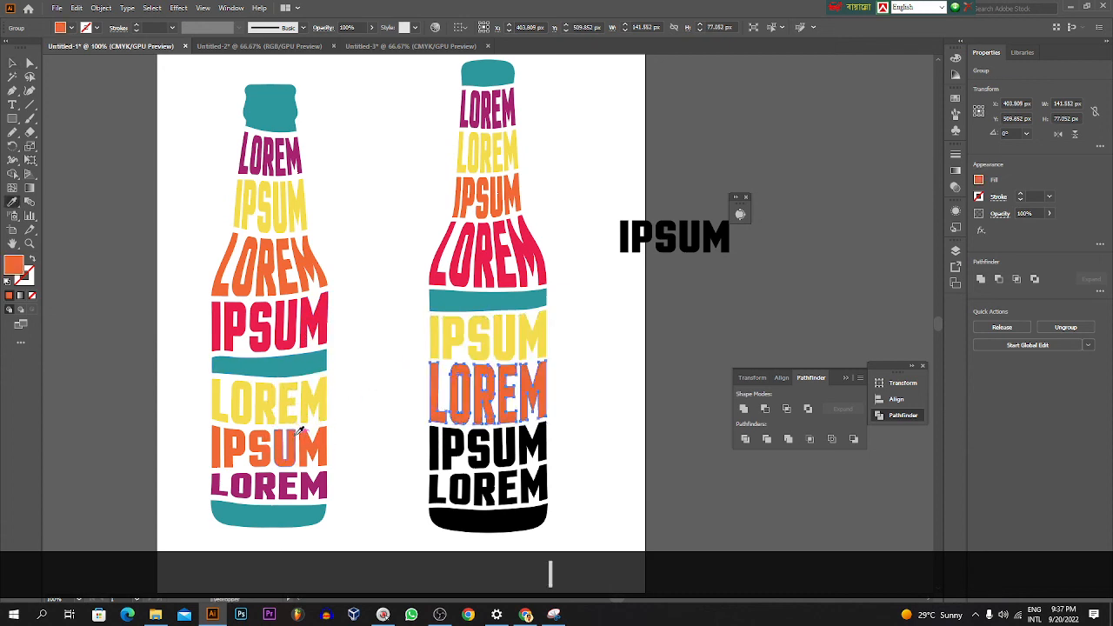
# Step: Color the lowest black IPSUM purple and the LOREM beneath it crimson, sampling the crimson from the same bottle's shoulder LOREM
pyautogui.press('v')
pyautogui.click(433, 443)
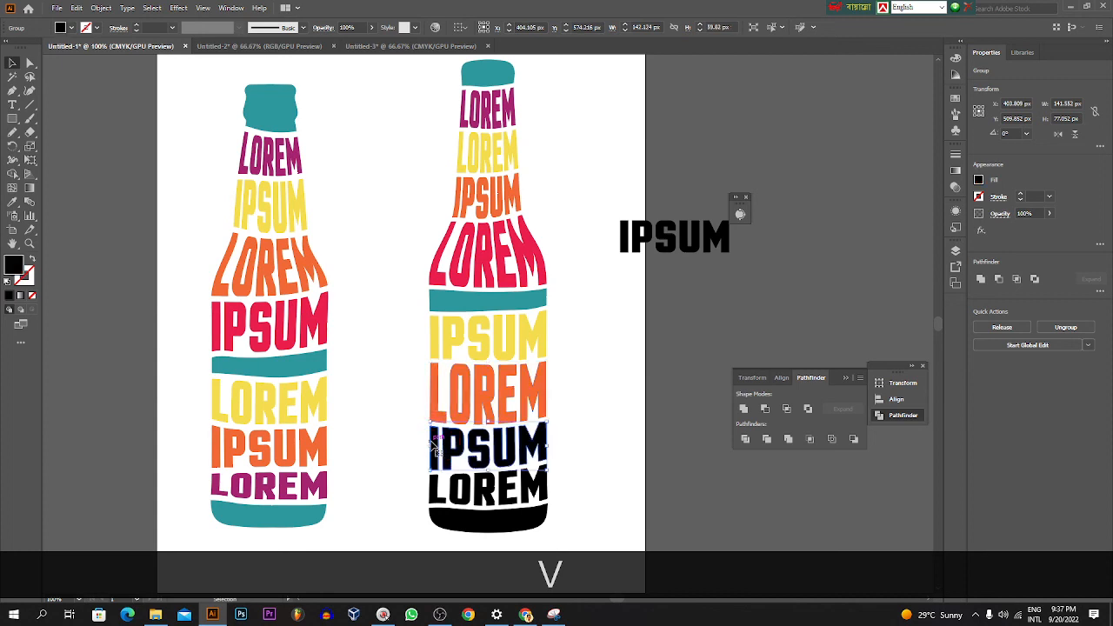
pyautogui.press('i')
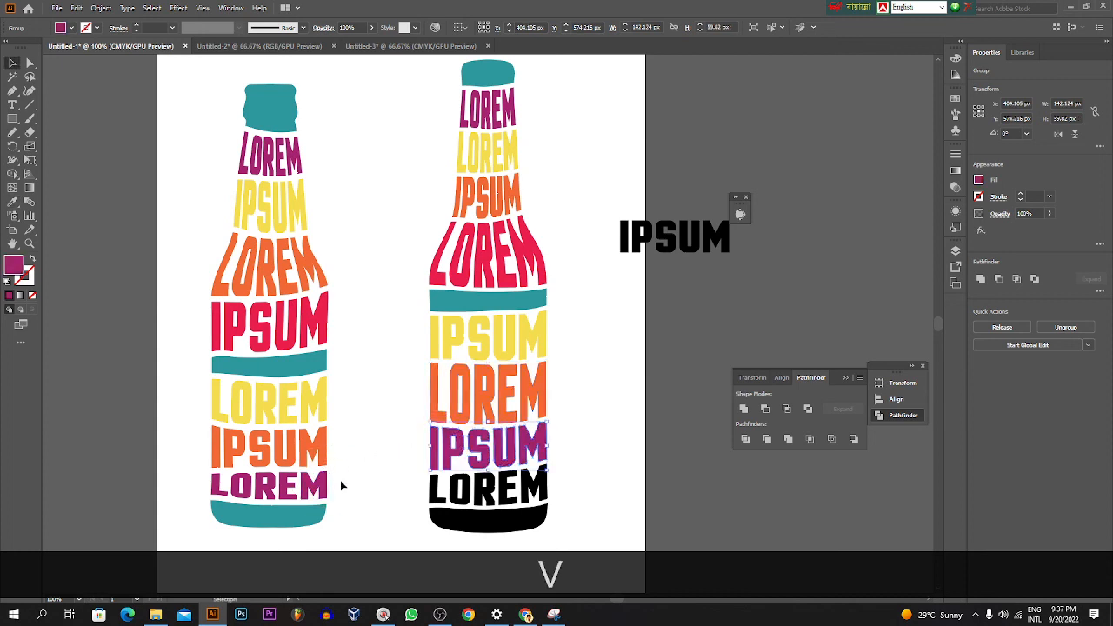
pyautogui.keyDown('ctrl'); pyautogui.click(433, 484); pyautogui.keyUp('ctrl')
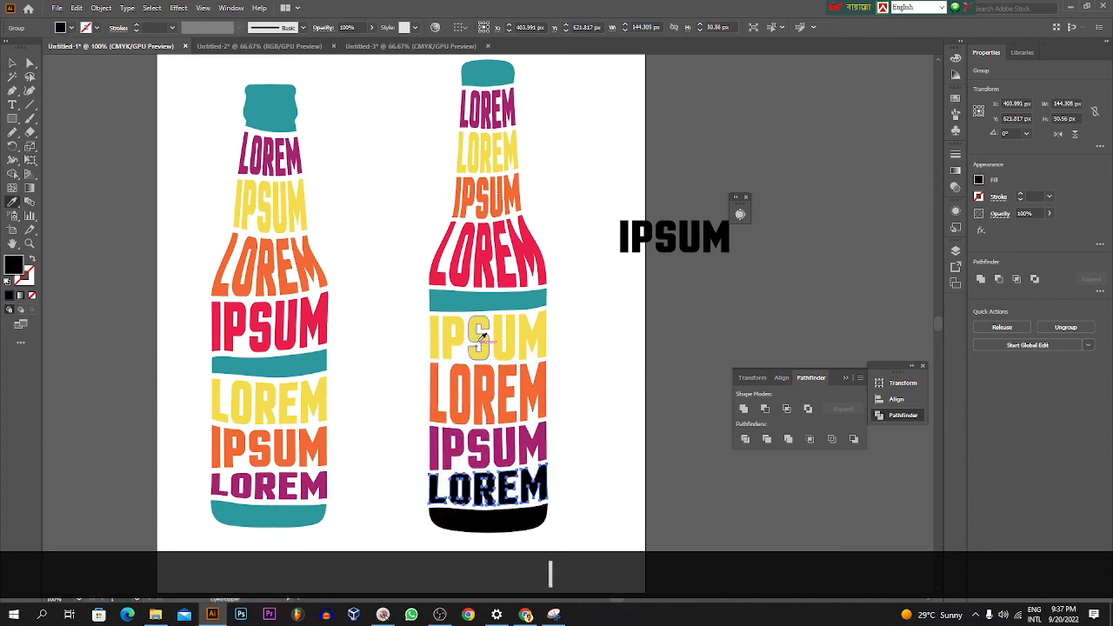
pyautogui.click(492, 252)
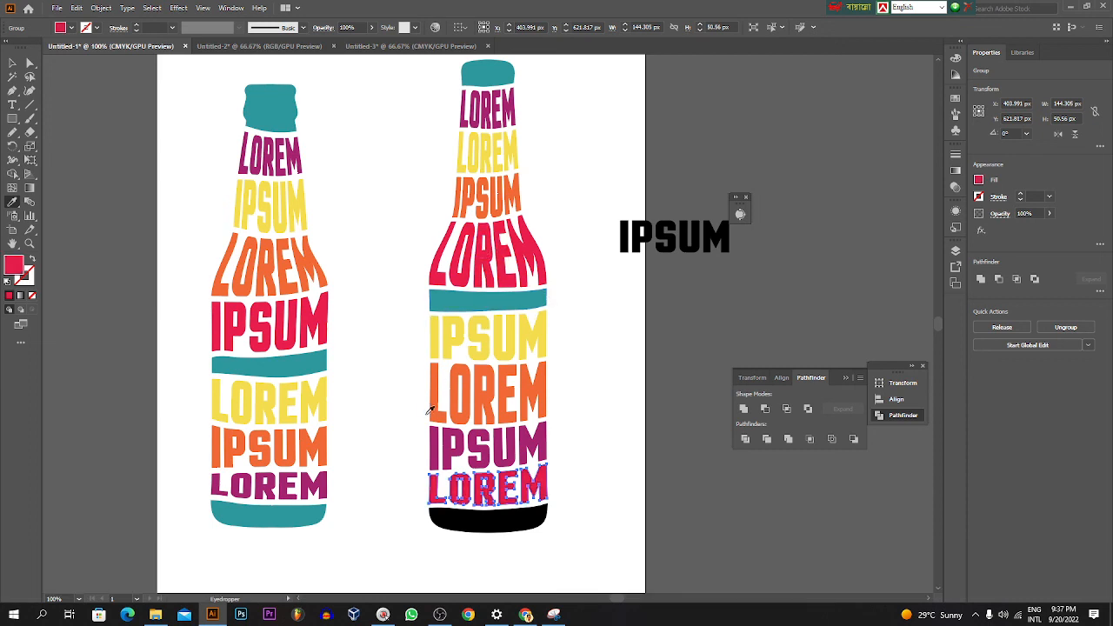
# Step: Color the black base of the bottle teal by sampling the cap of the same bottle with the Eyedropper
pyautogui.press('v')
pyautogui.click(474, 521)
pyautogui.press('i')
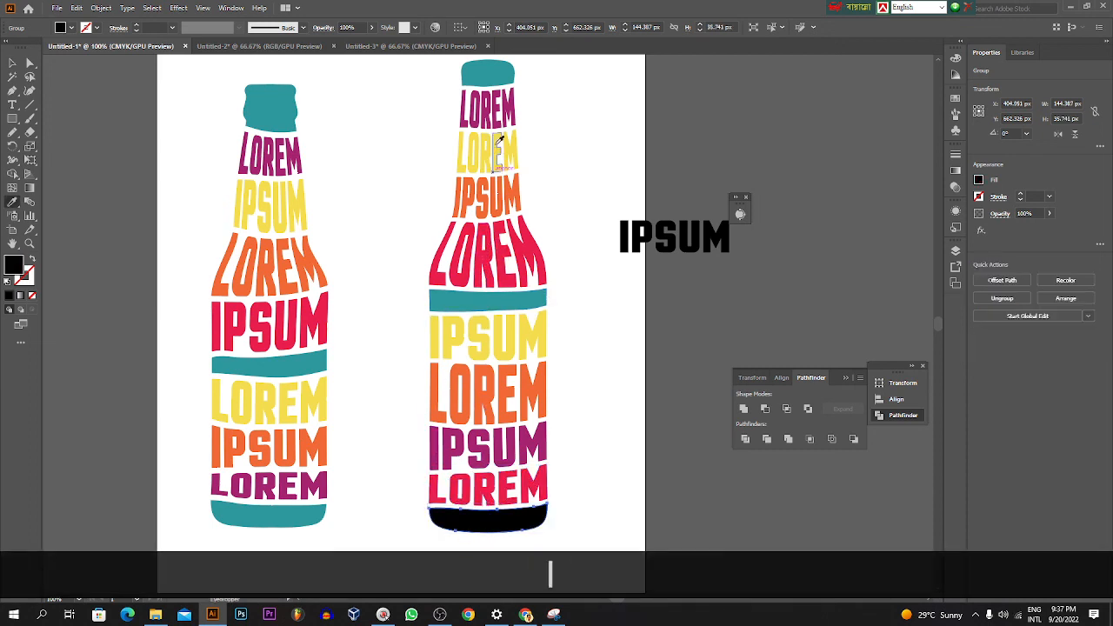
pyautogui.click(504, 71)
pyautogui.press('v')
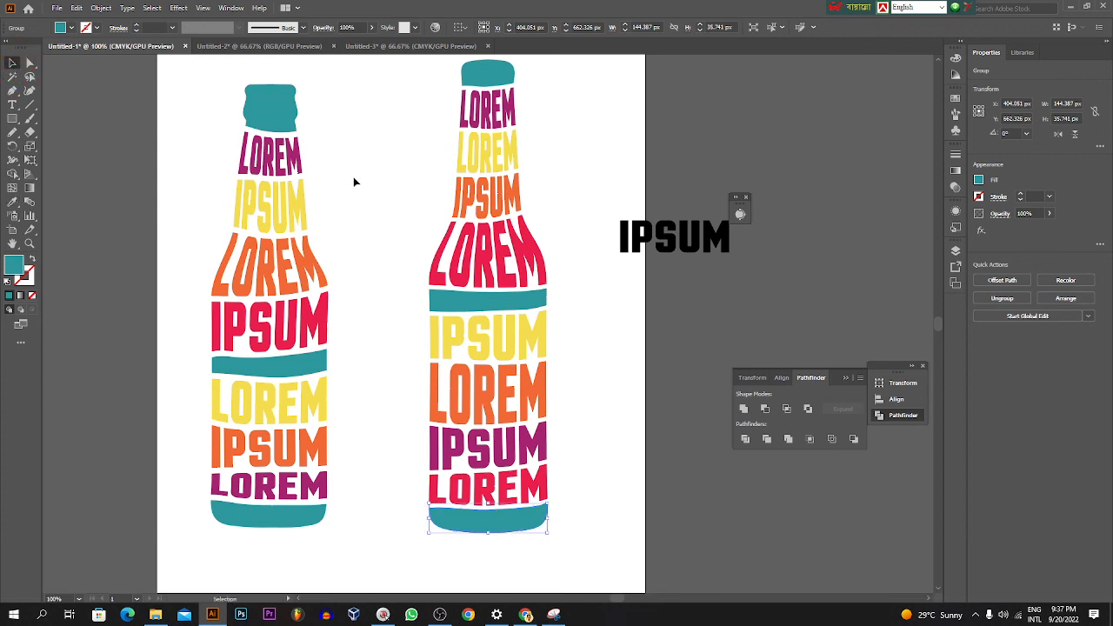
# Step: Select all the lettering and bands of the newly colored bottle and group them into one object
pyautogui.scroll(1, 370, 183)
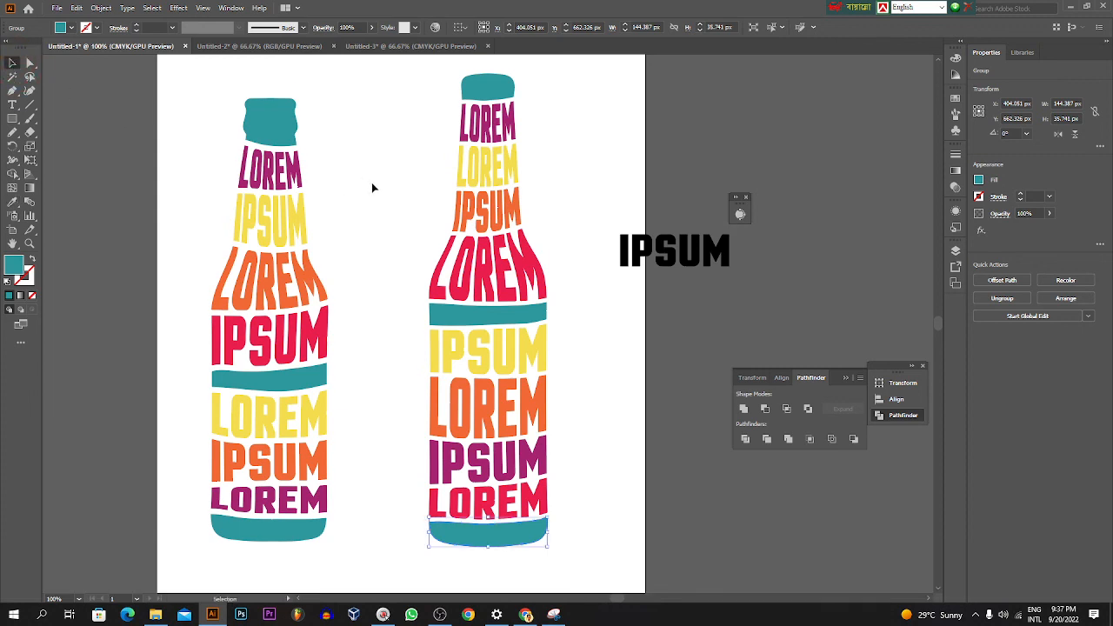
pyautogui.moveTo(432, 76); pyautogui.dragTo(576, 549)
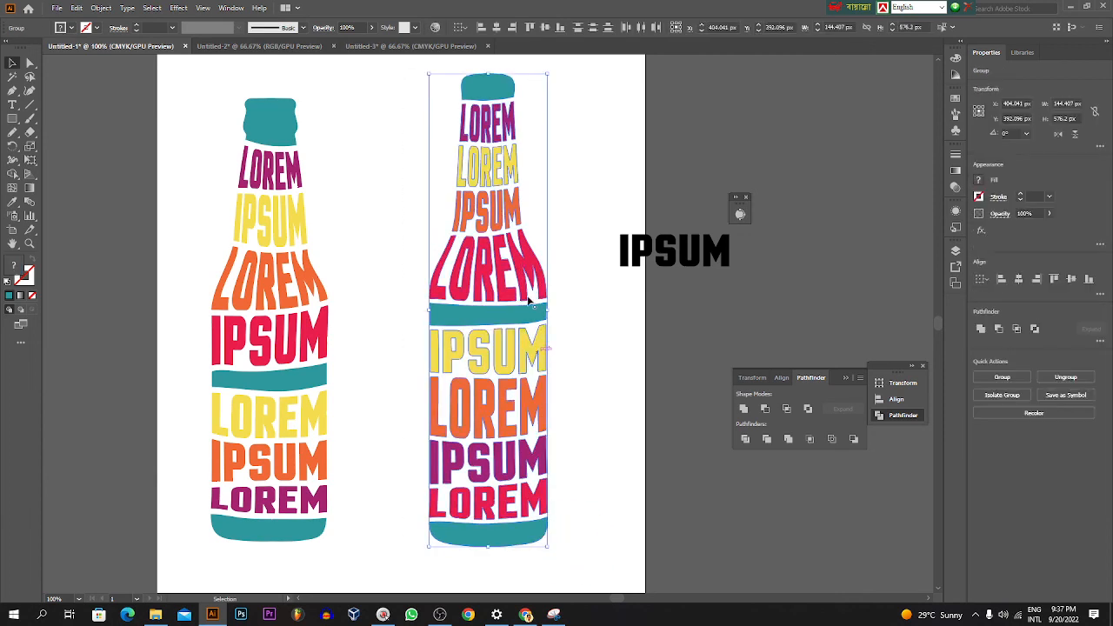
pyautogui.rightClick(530, 258)
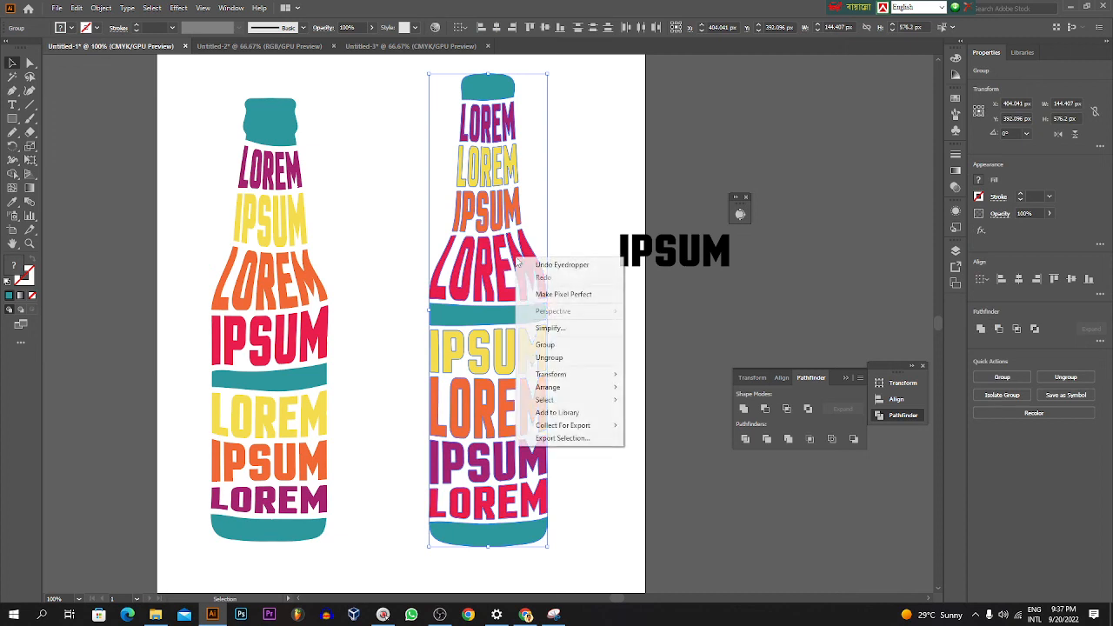
pyautogui.click(544, 345)
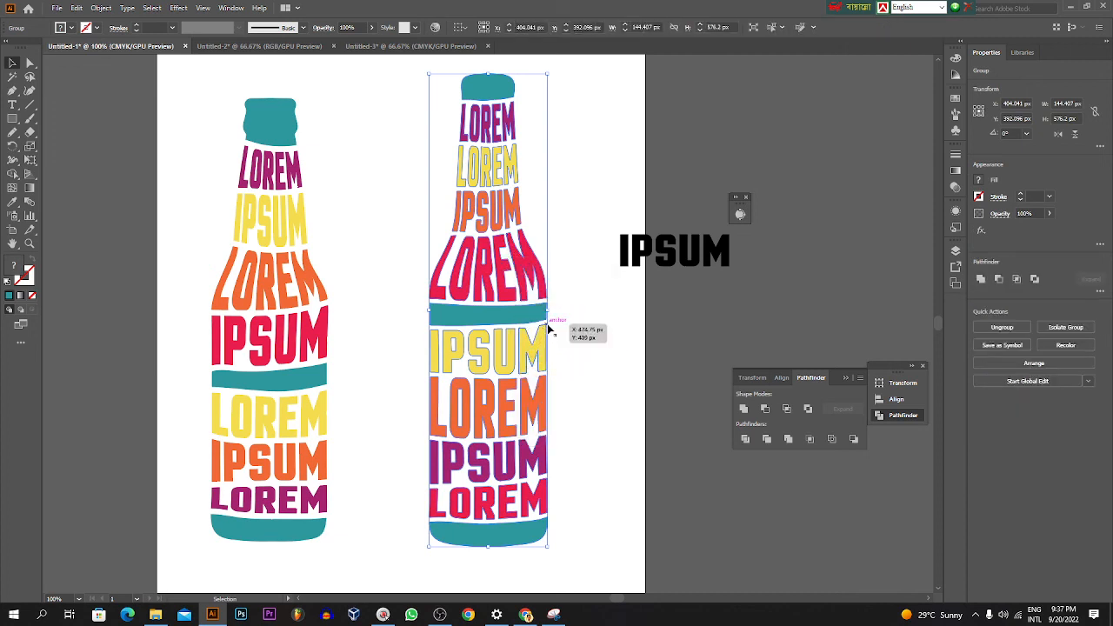